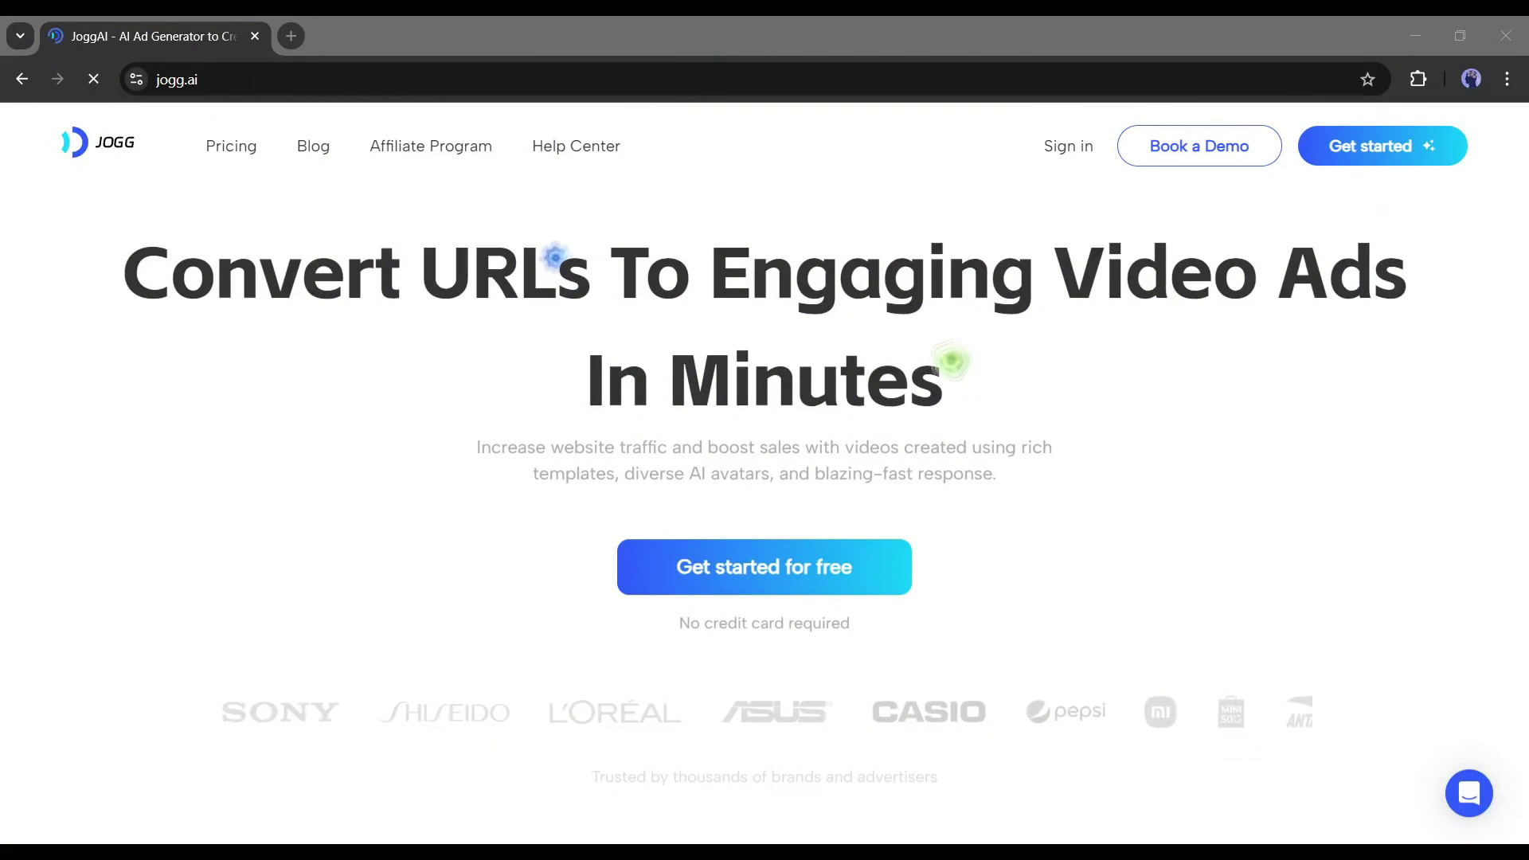
Step: Enter the Amazon LiKee Simple Dimple fidget toy URL on the jogg.ai landing page
scroll(442, 319, "down", 3)
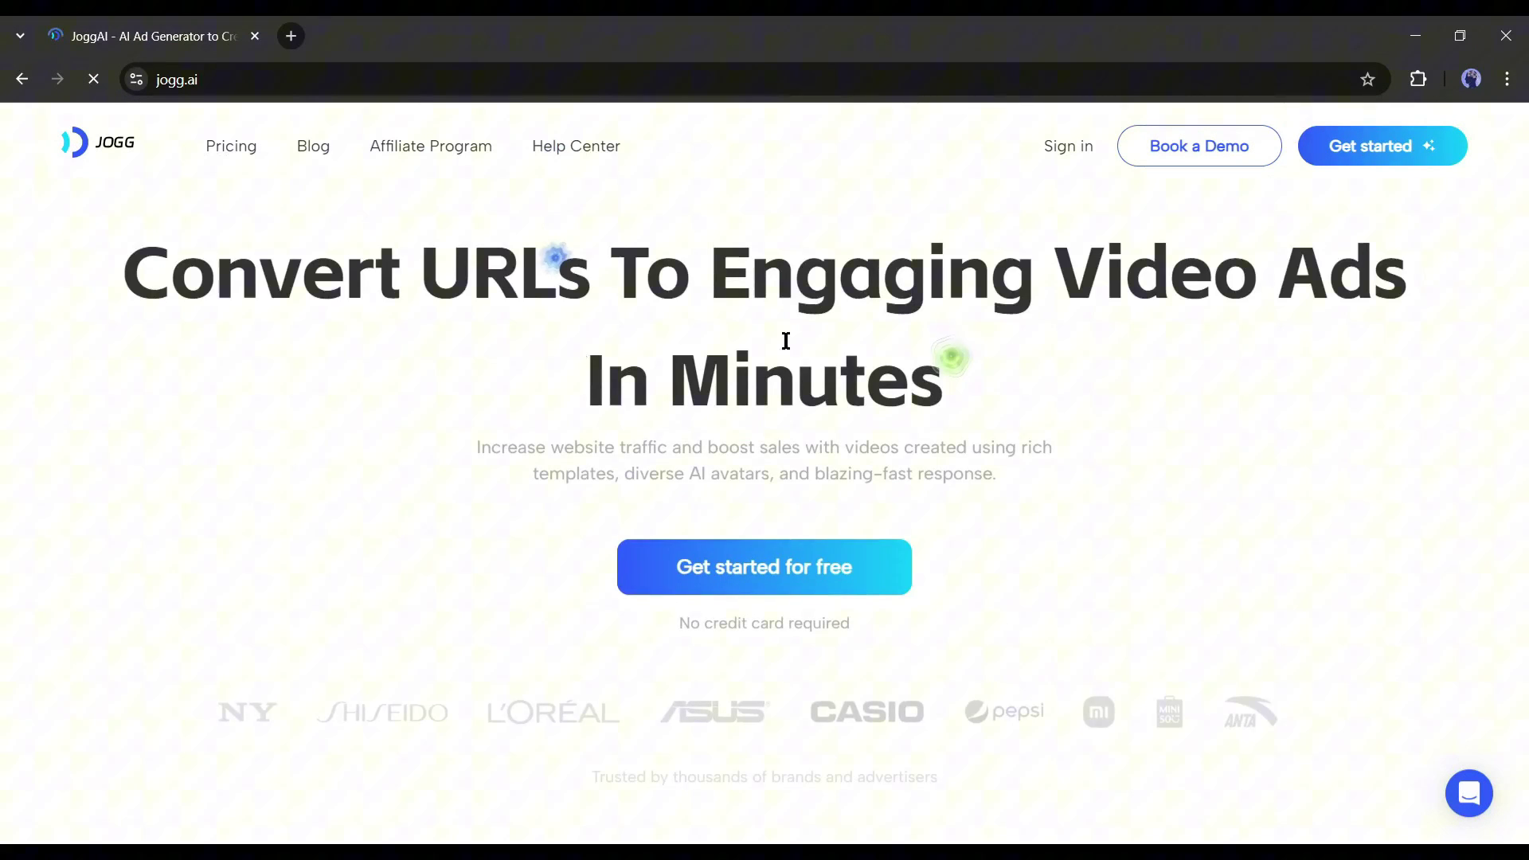
scroll(785, 343, "down", 5)
scroll(750, 351, "down", 10)
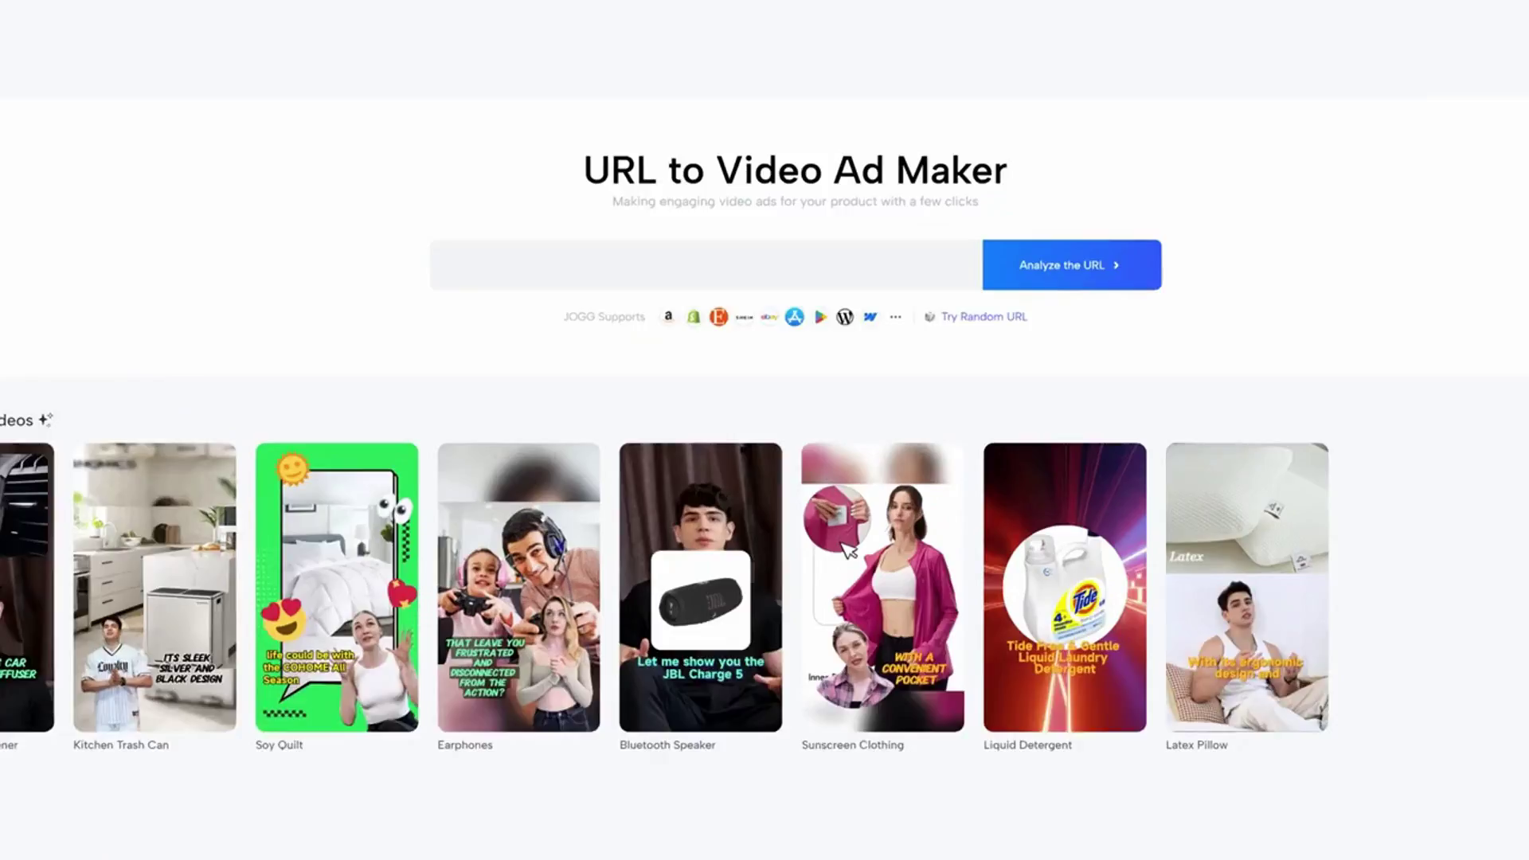
type("https://www.amazon.com/LiKee-Simple-Dimple-Fidget-Sensory/dp/B093GZ2")
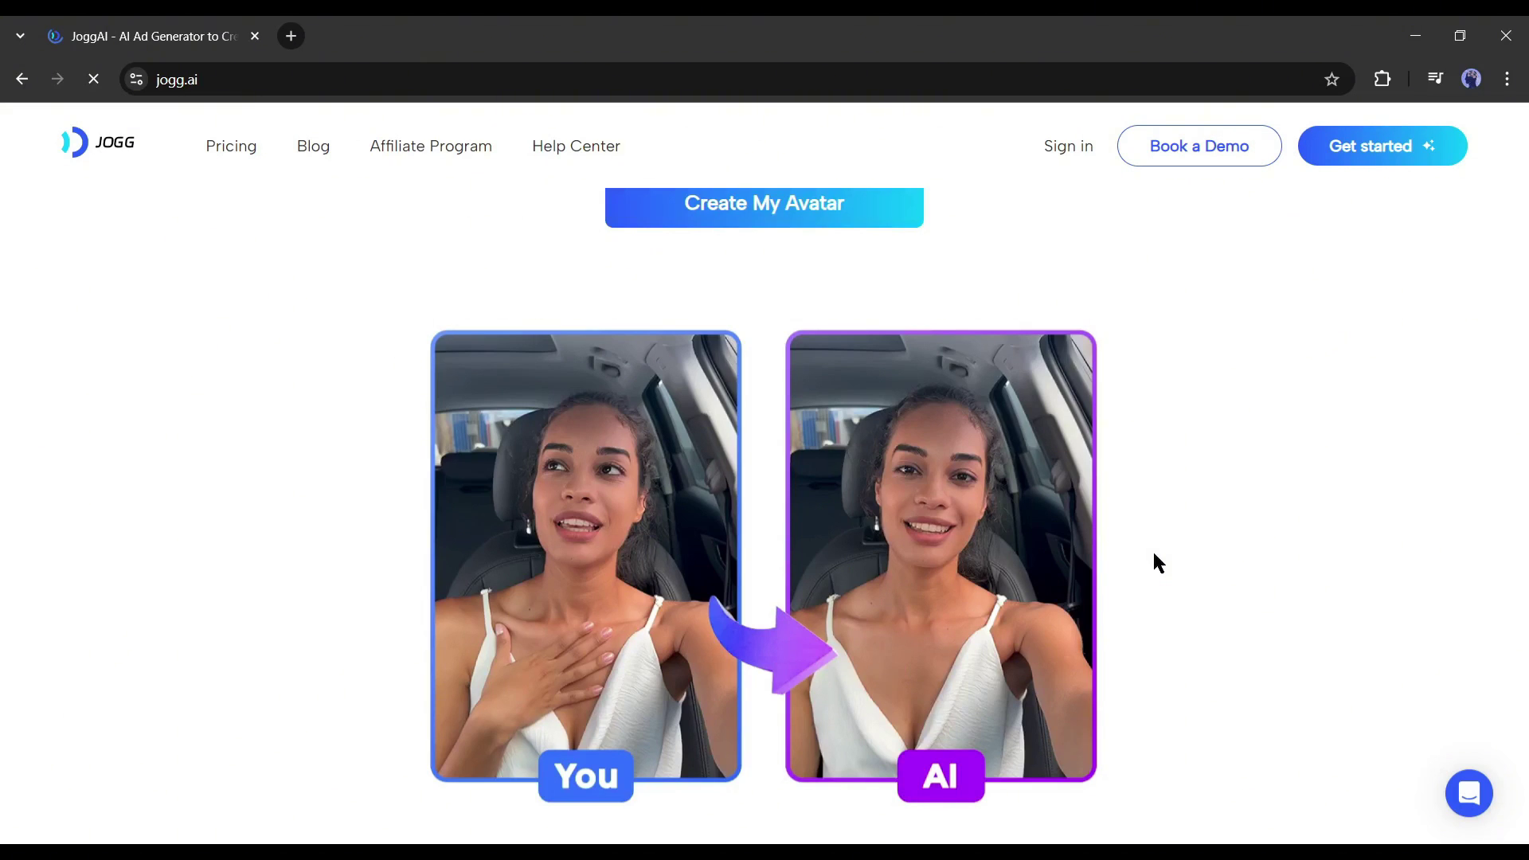
Step: Look over the rest of the home page and begin signing in with Google
scroll(1453, 484, "down", 10)
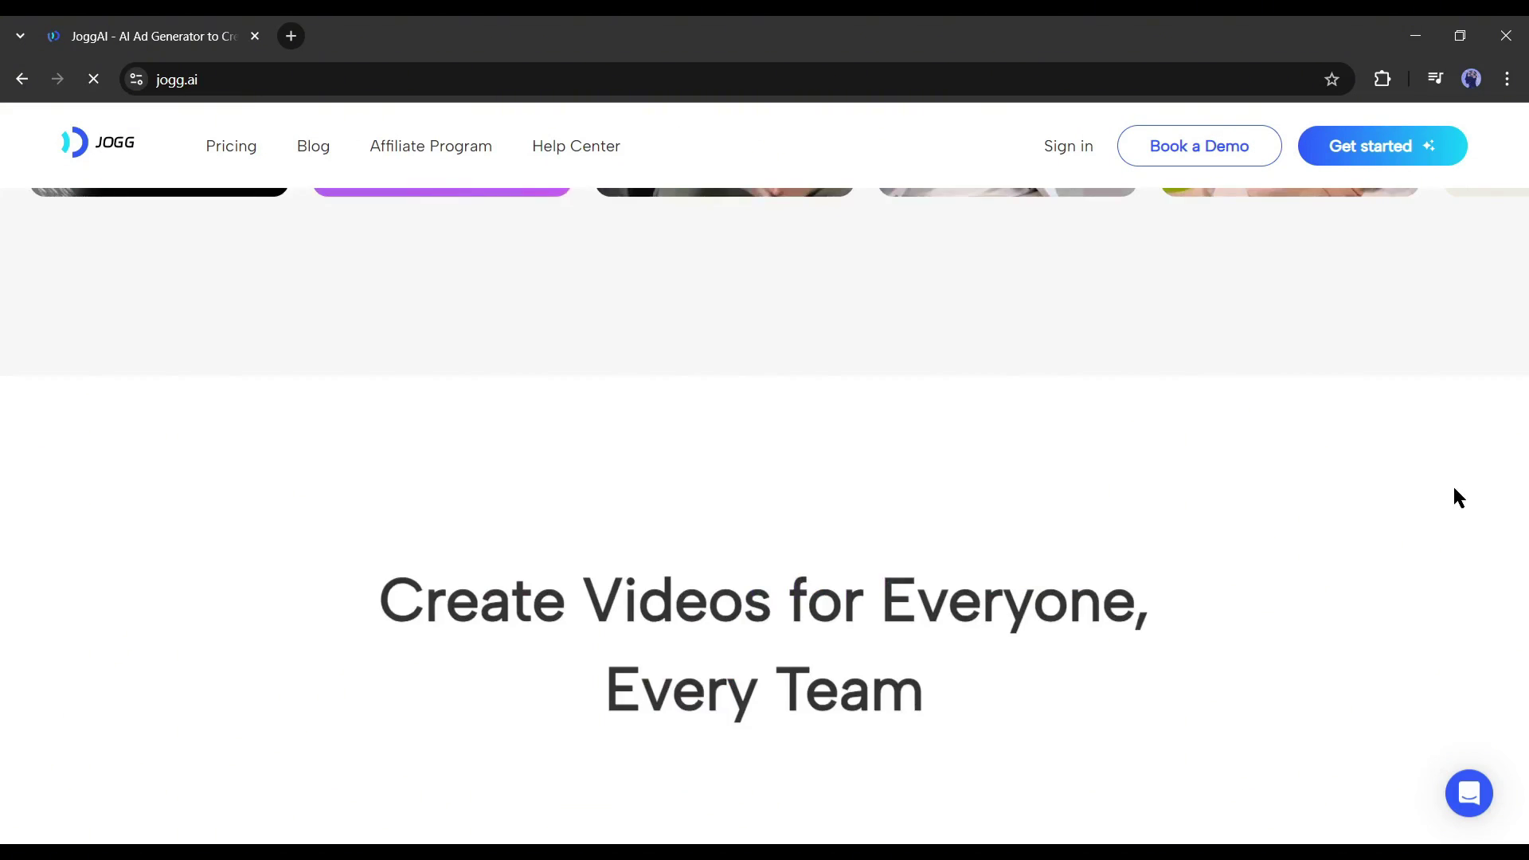
scroll(1453, 484, "down", 5)
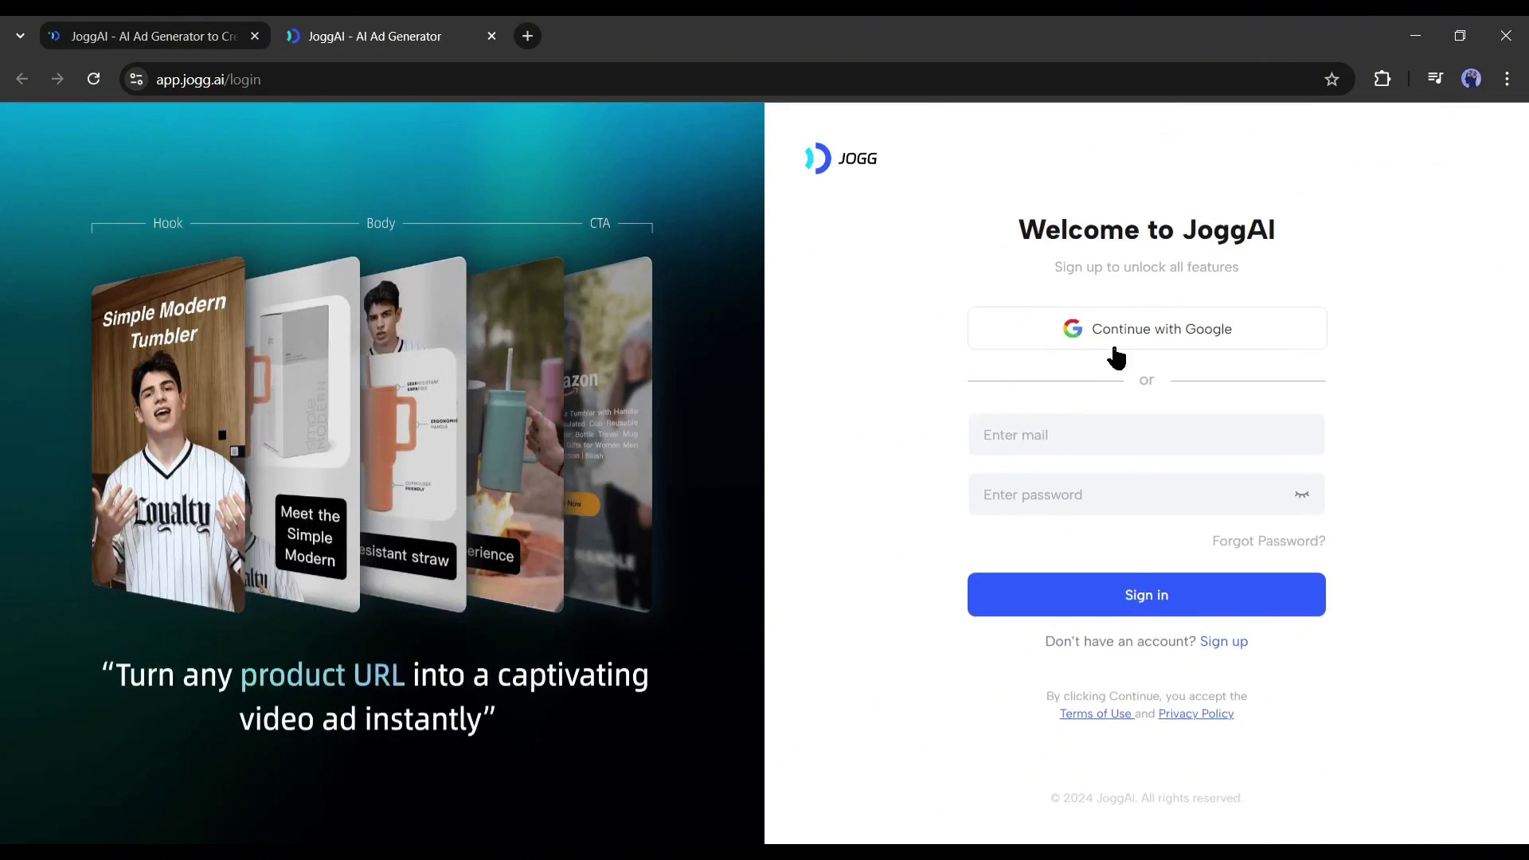
left_click(1115, 349)
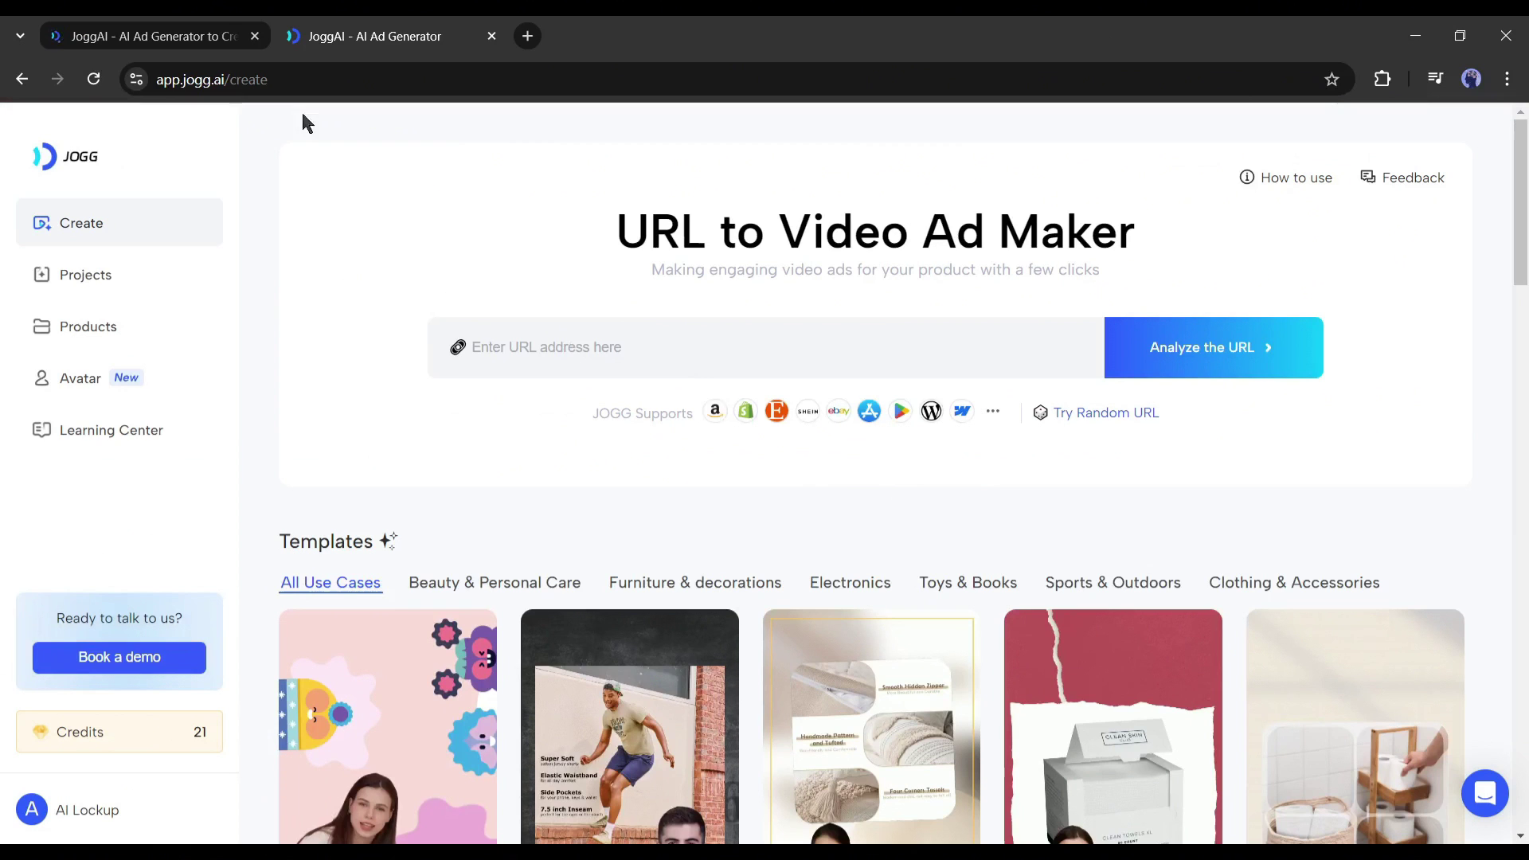
Step: Browse the ad Templates grid, then open the Avatar library from the sidebar
scroll(430, 447, "down", 6)
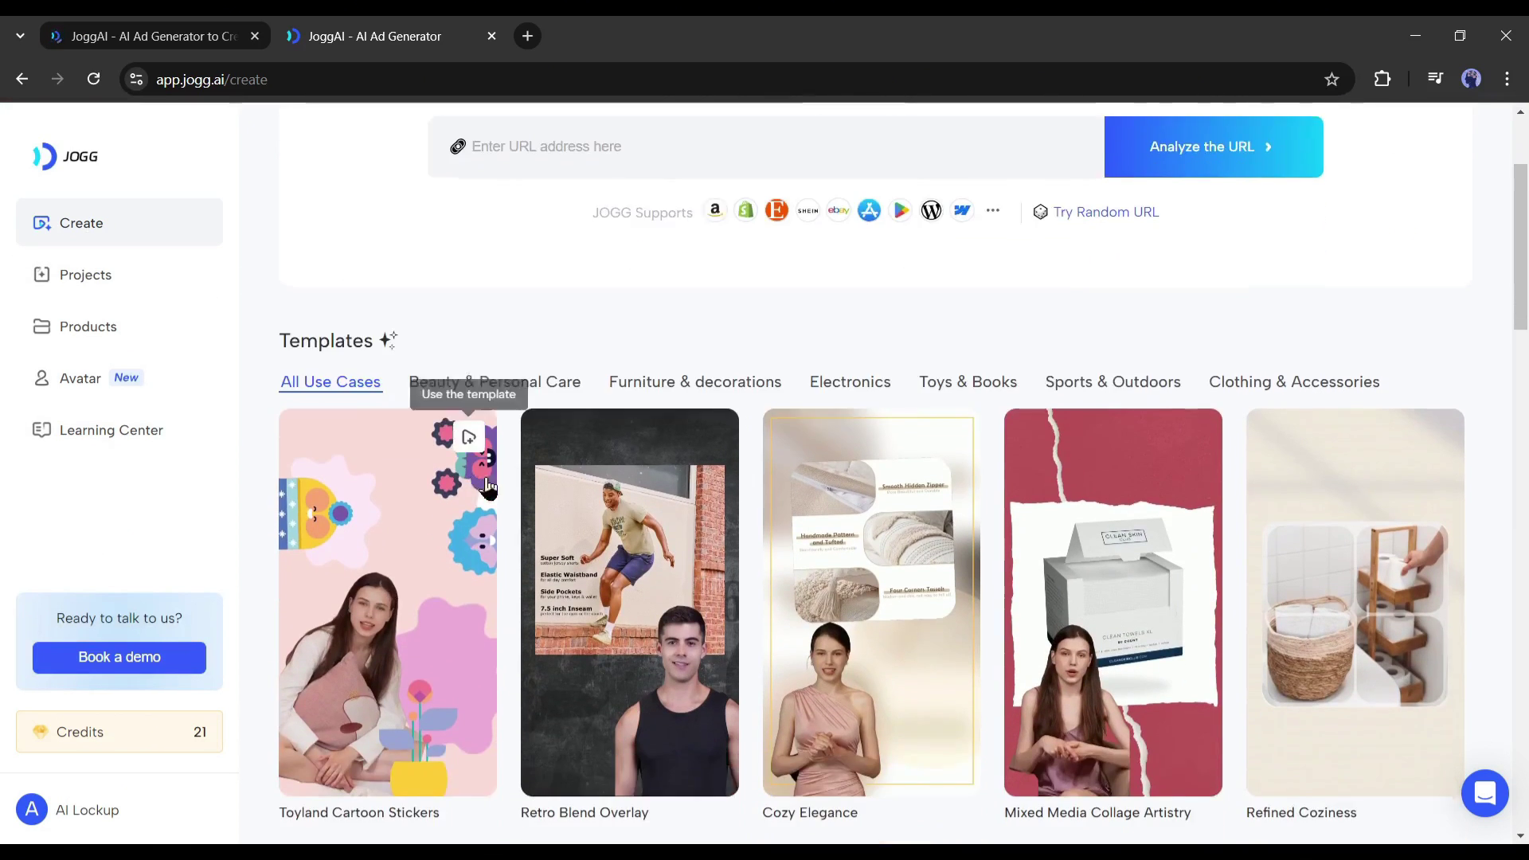
scroll(586, 489, "down", 14)
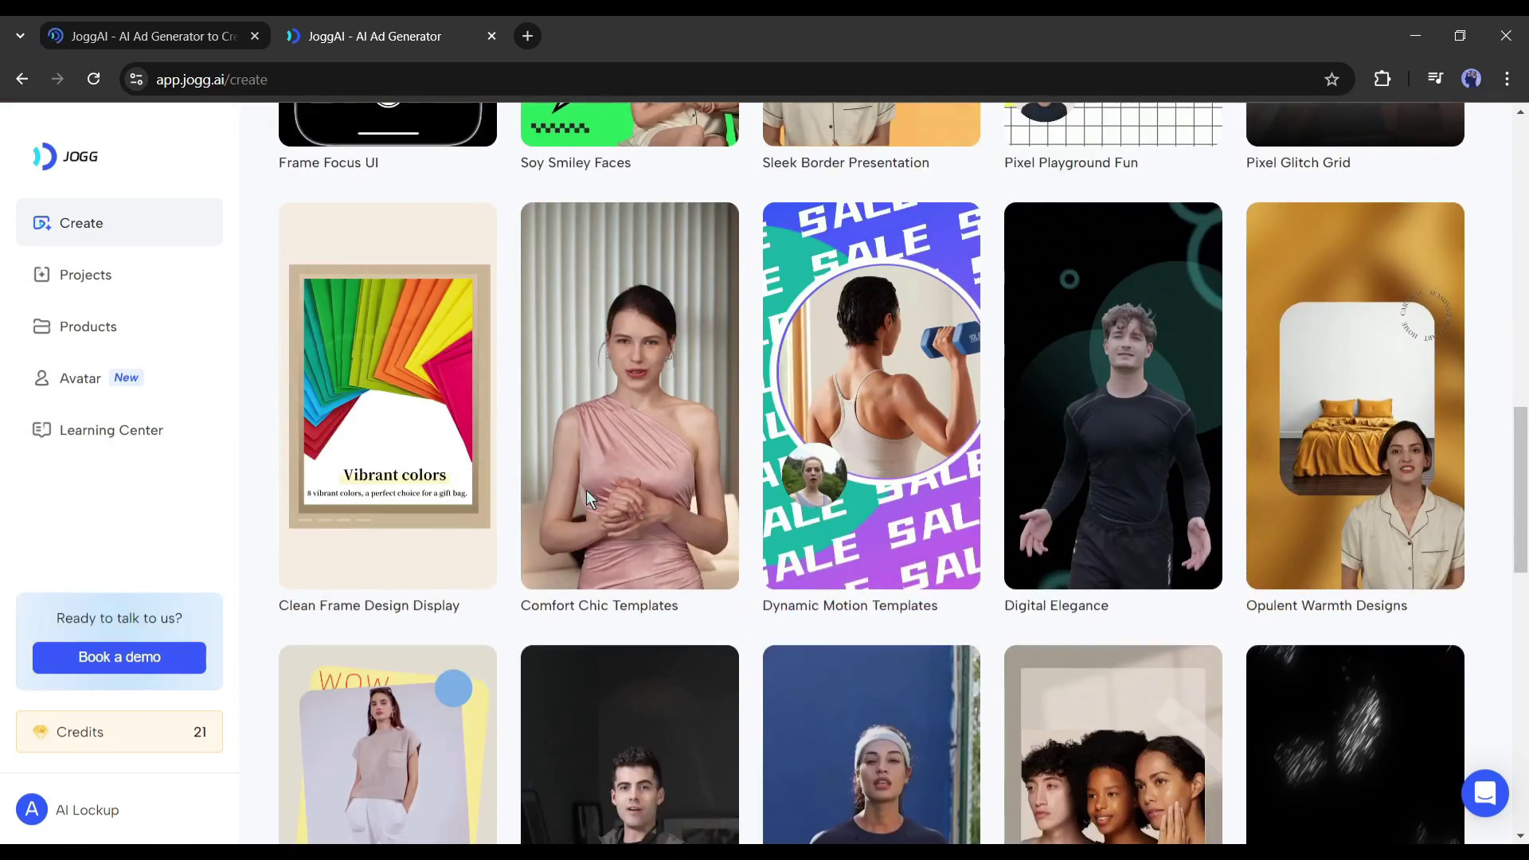
scroll(587, 492, "down", 11)
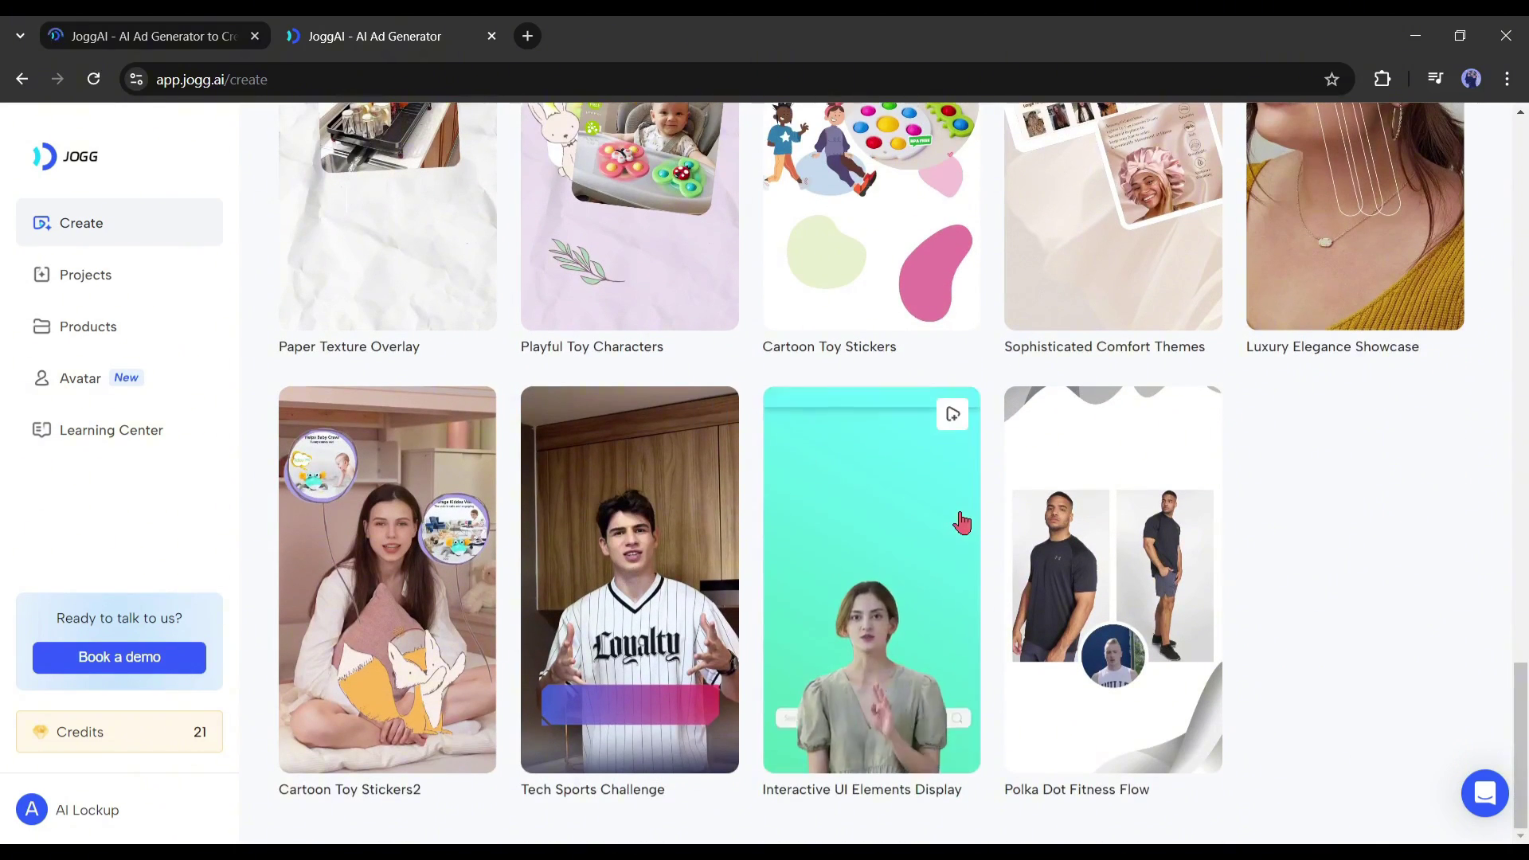
scroll(962, 522, "up", 20)
scroll(962, 522, "up", 1)
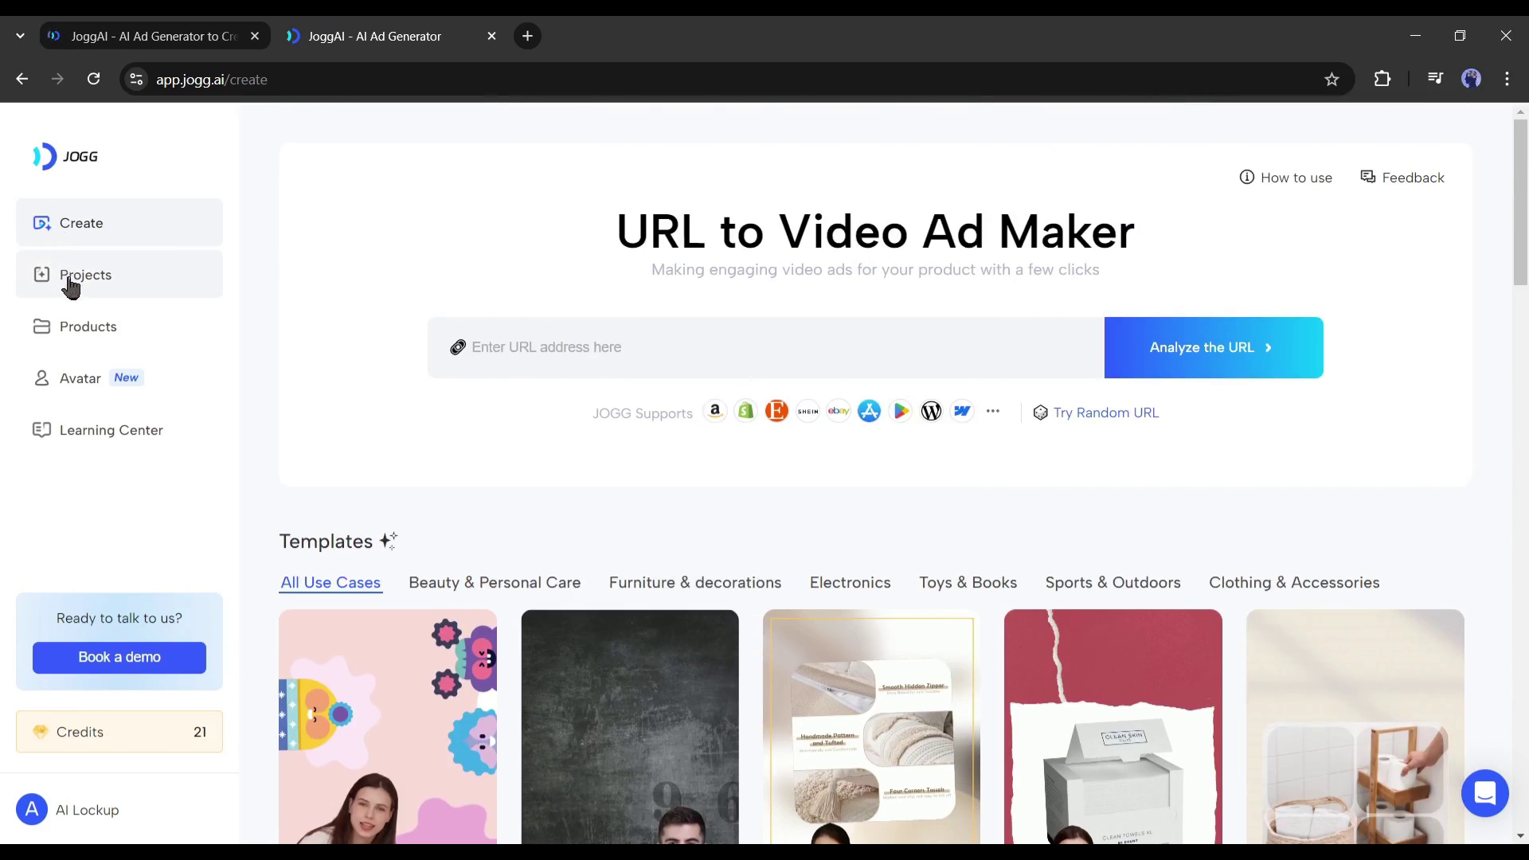
left_click(127, 379)
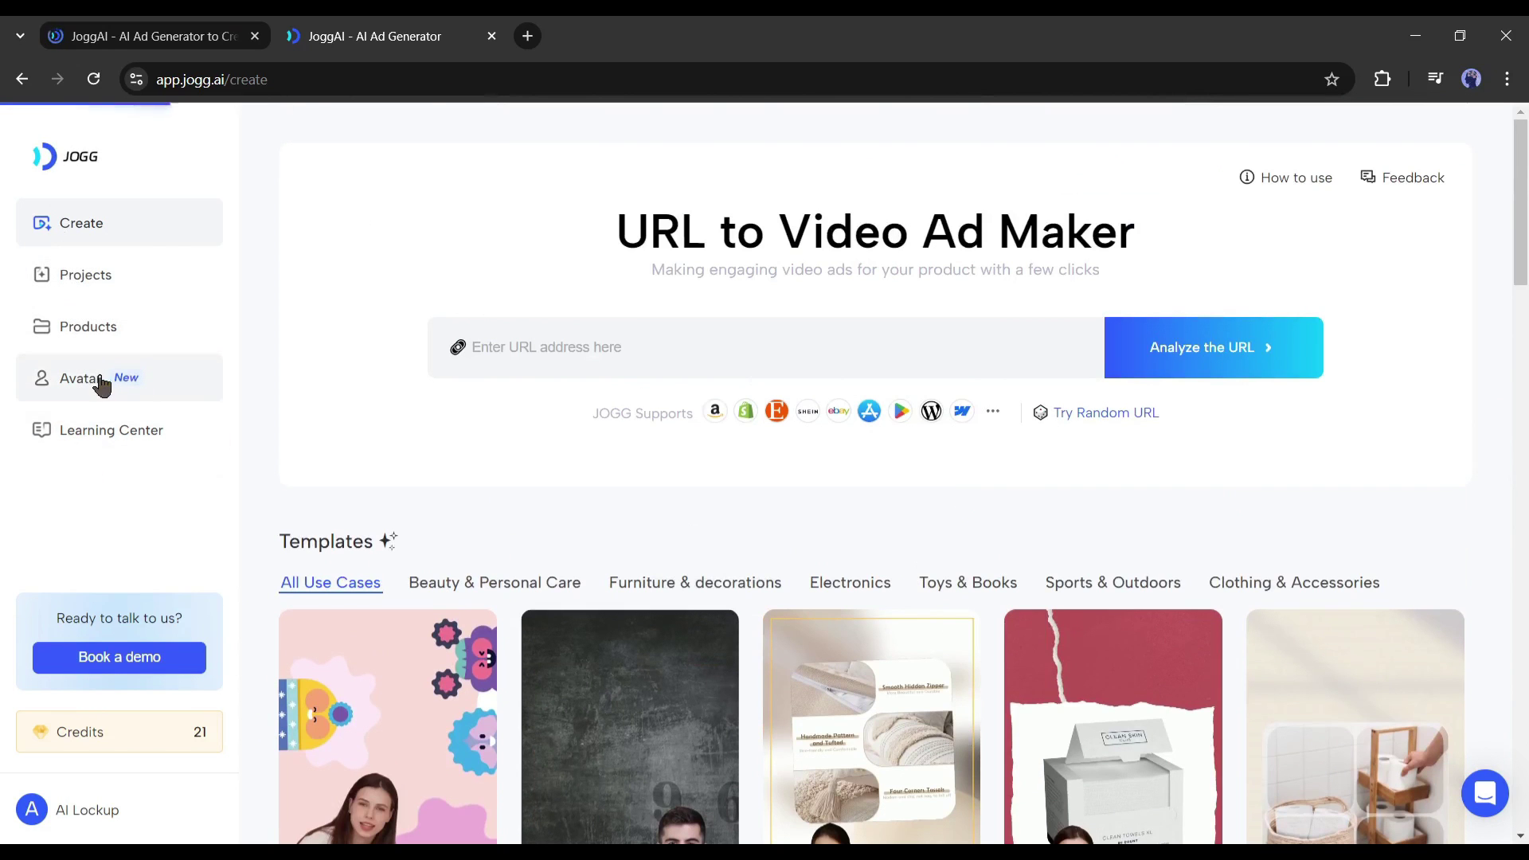
Step: Browse the JoggAI Library avatars and note the Limited Time Free offer
scroll(1426, 390, "down", 6)
scroll(1137, 454, "down", 14)
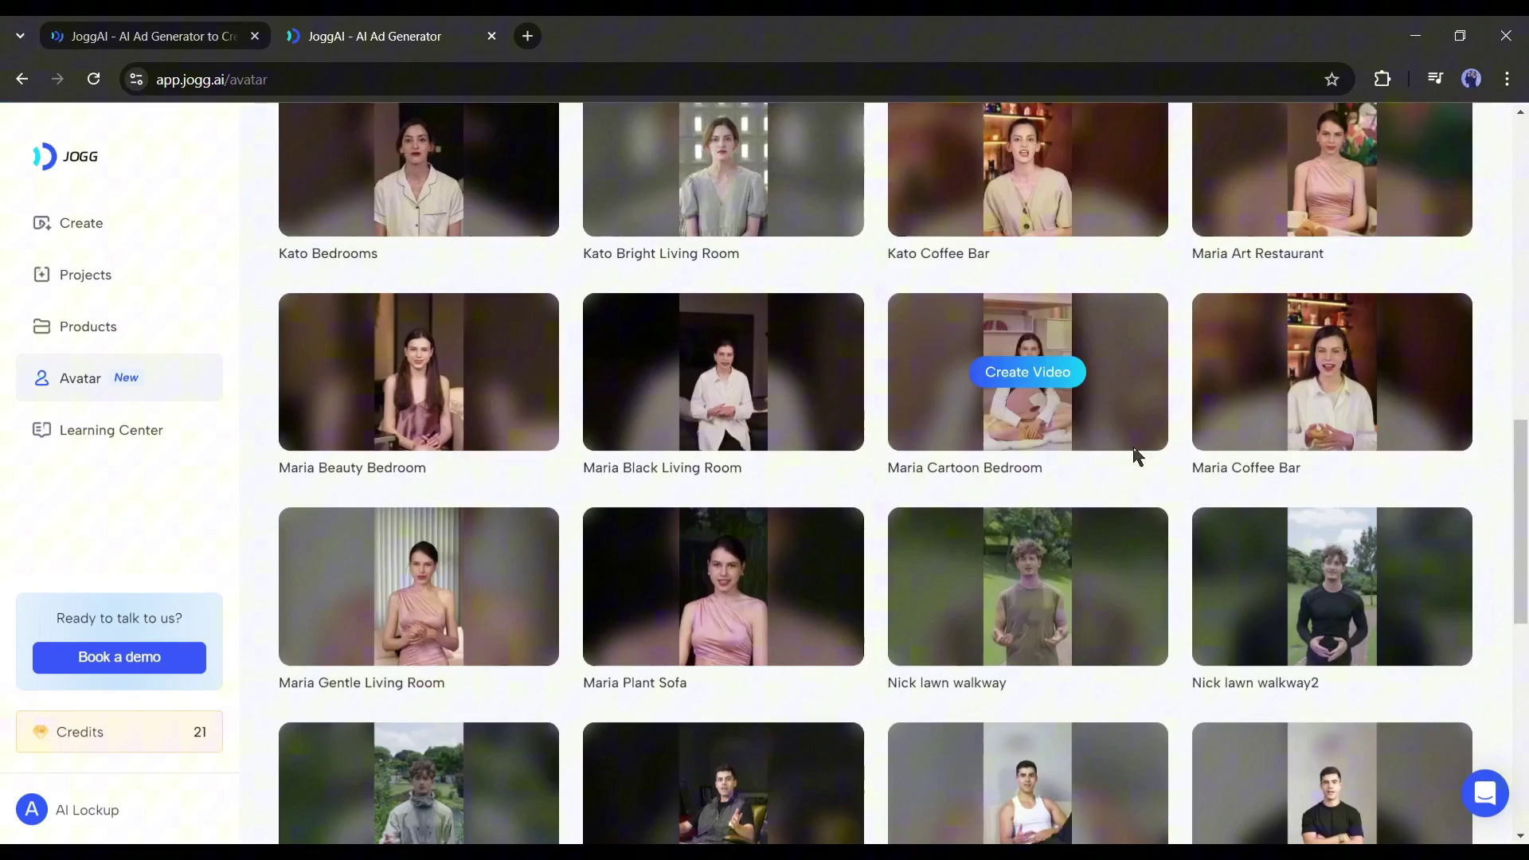
scroll(1110, 454, "up", 20)
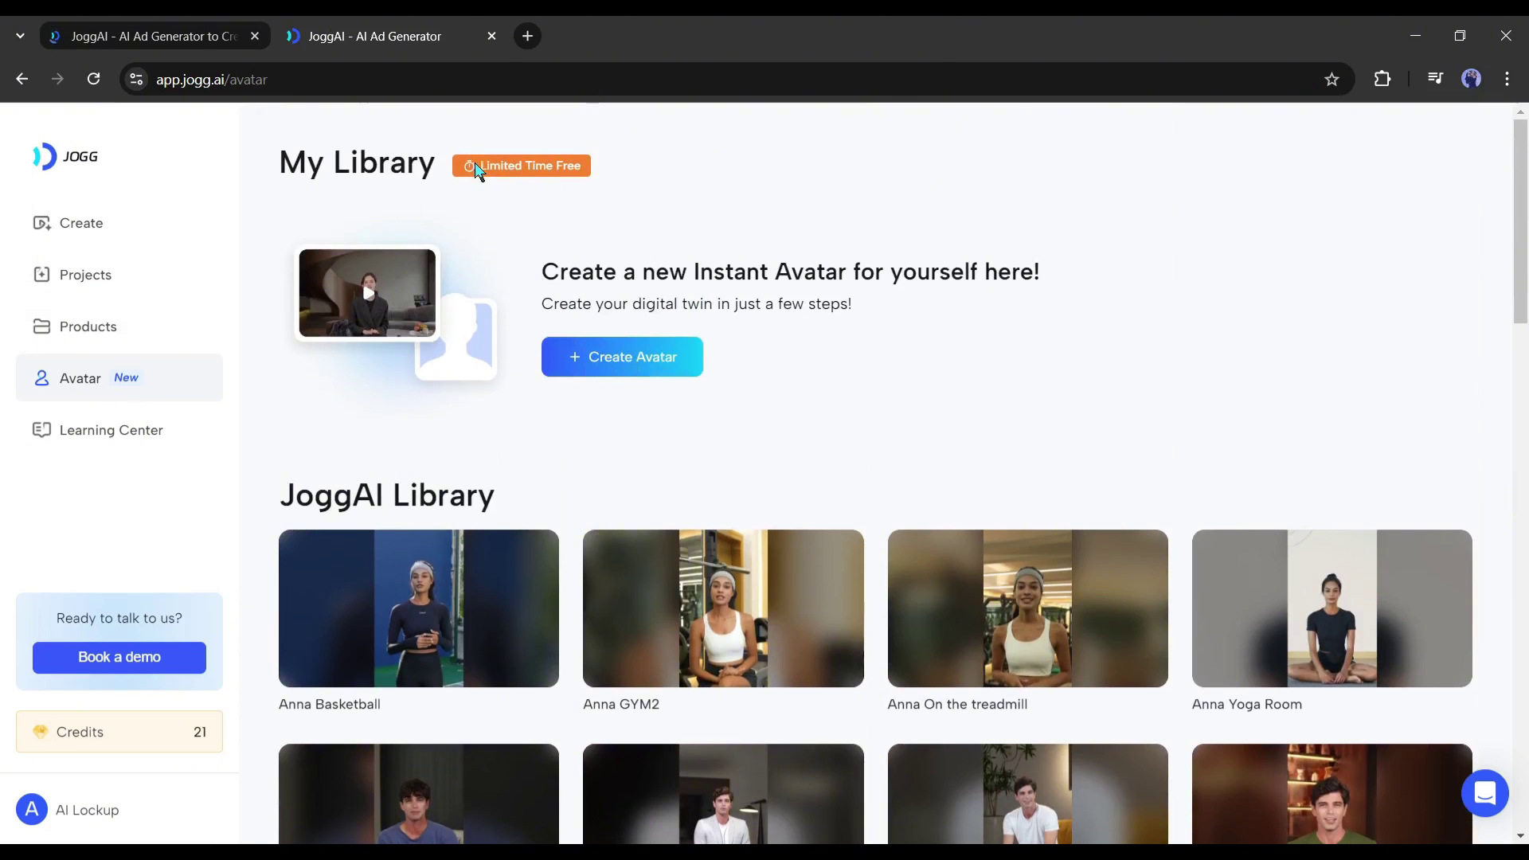
left_click_drag(491, 166, 599, 170)
left_click(605, 177)
Step: Start a new instant avatar and show the shooting tutorial's text instructions
left_click(611, 366)
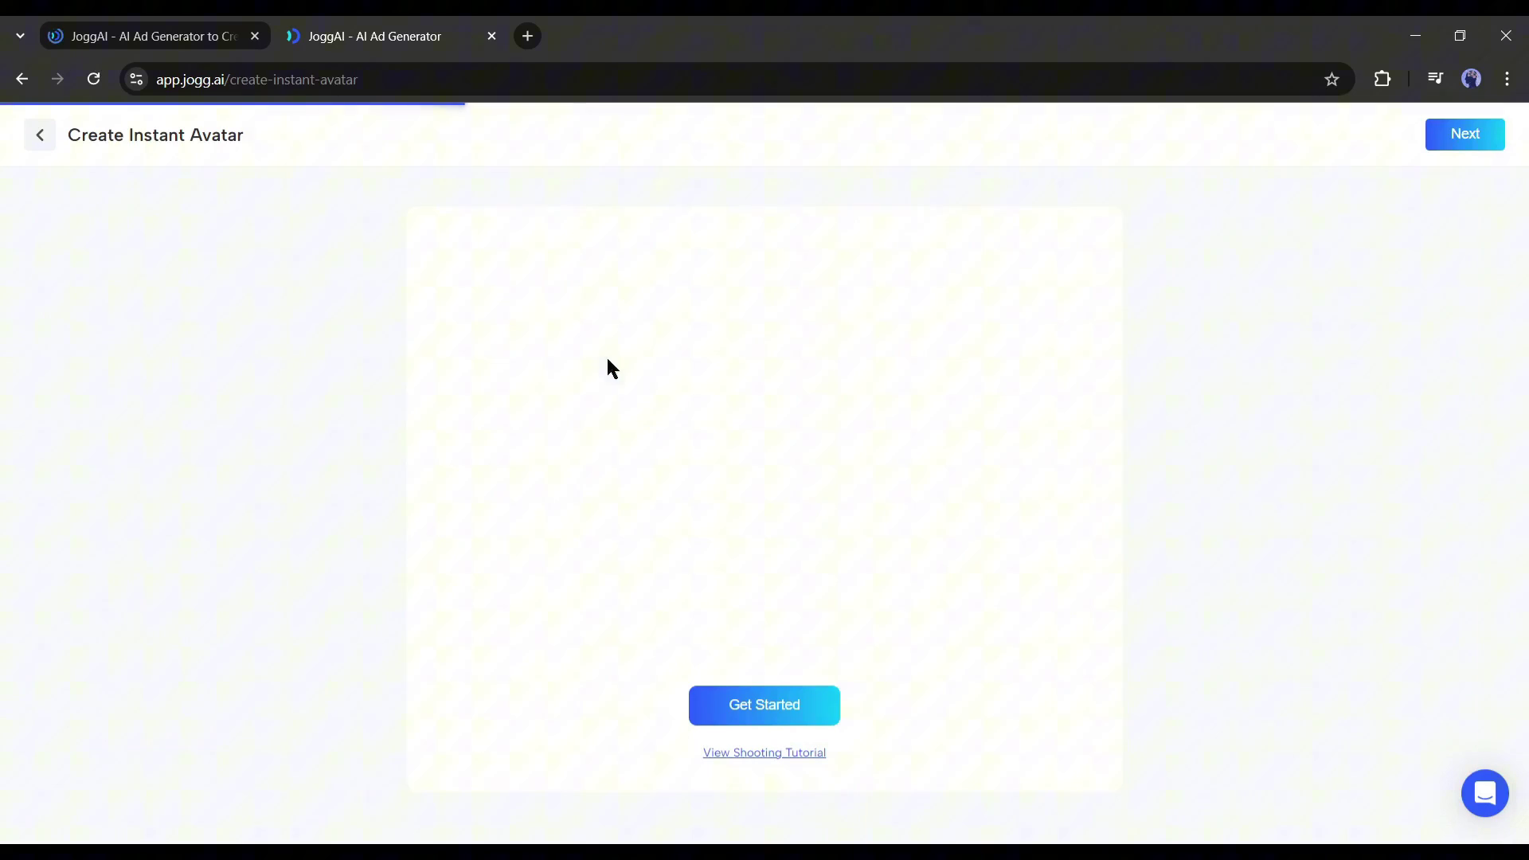
left_click(758, 753)
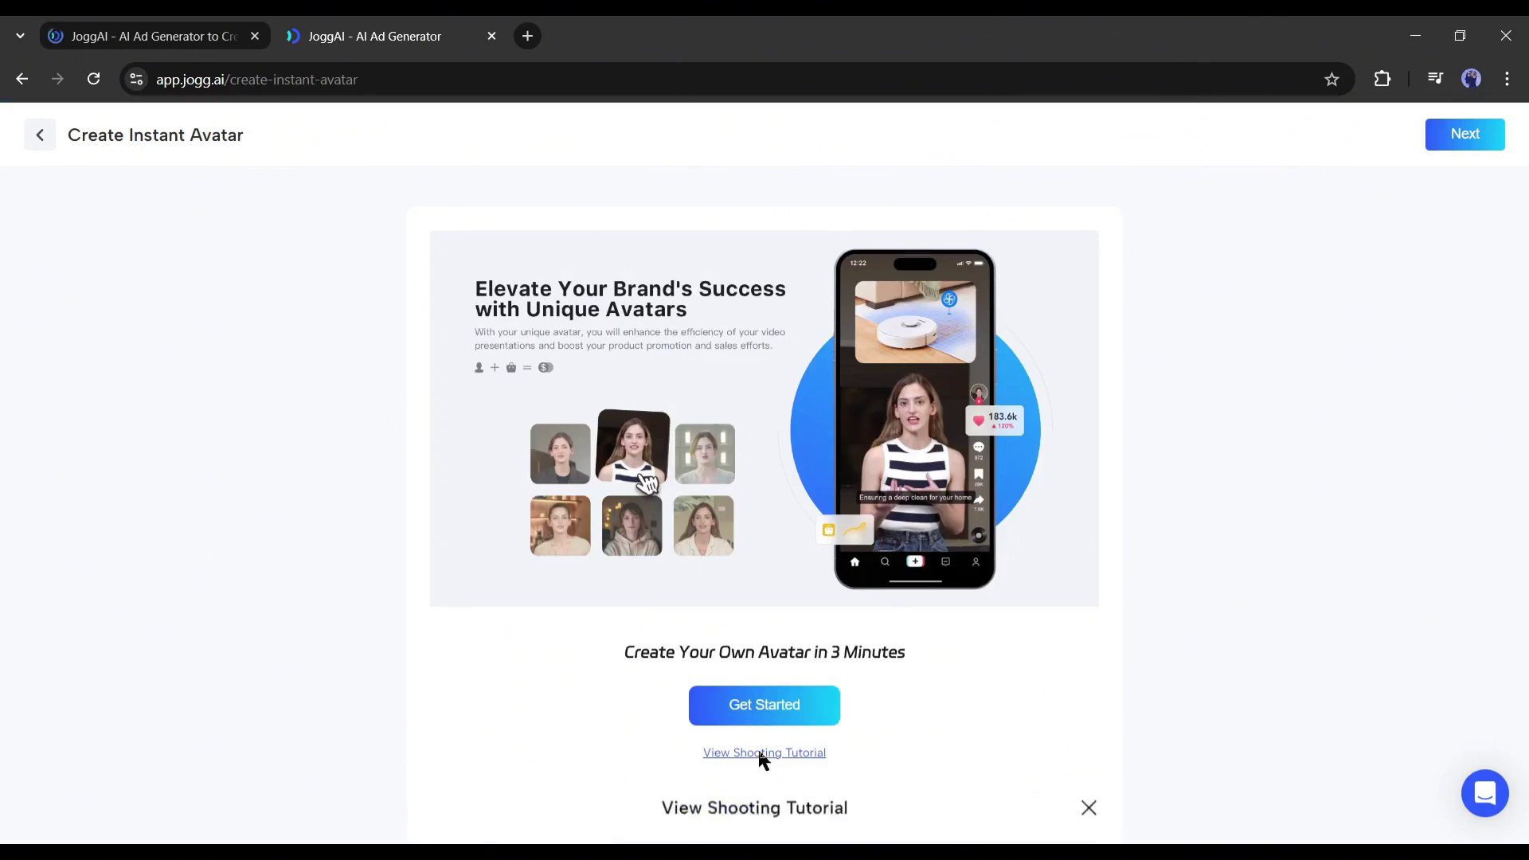
left_click(844, 296)
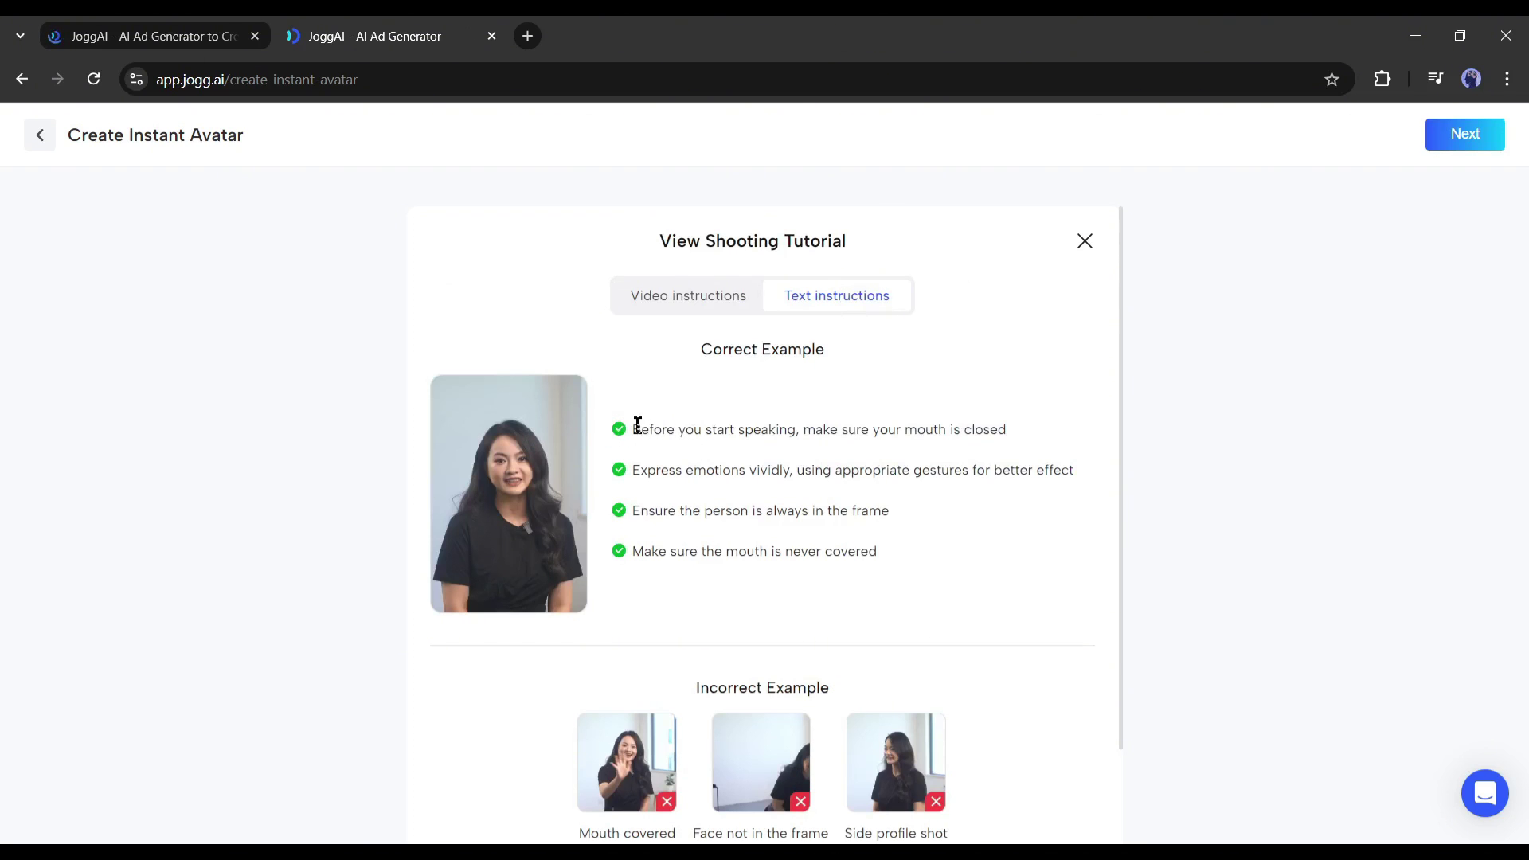
Step: Review the mouth-closed, vivid-emotion and stay-in-frame guidelines, then continue to Upload Footage
left_click_drag(638, 424, 996, 437)
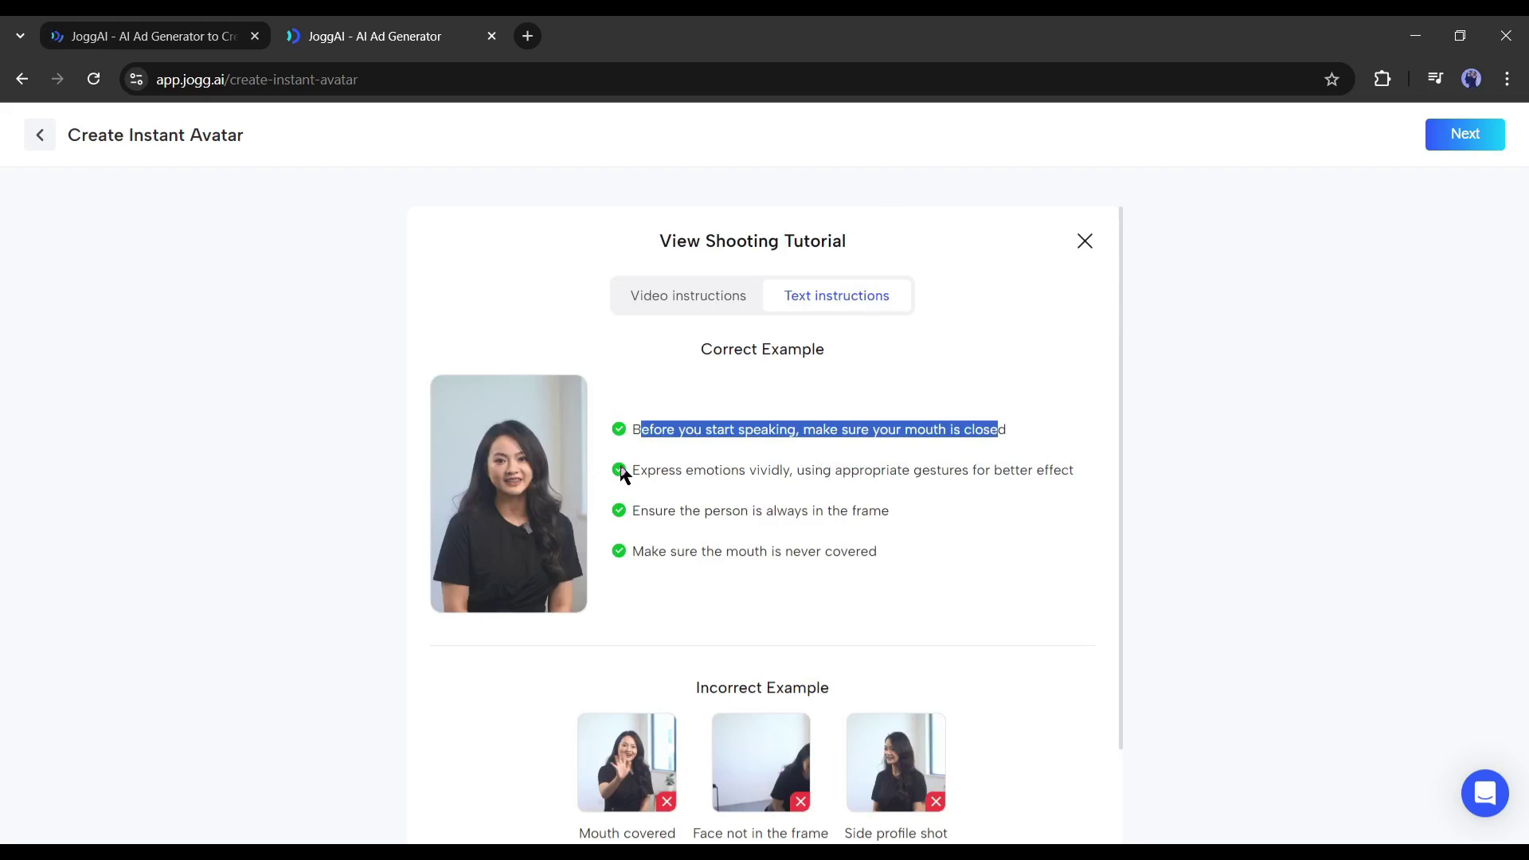
left_click_drag(629, 470, 1088, 476)
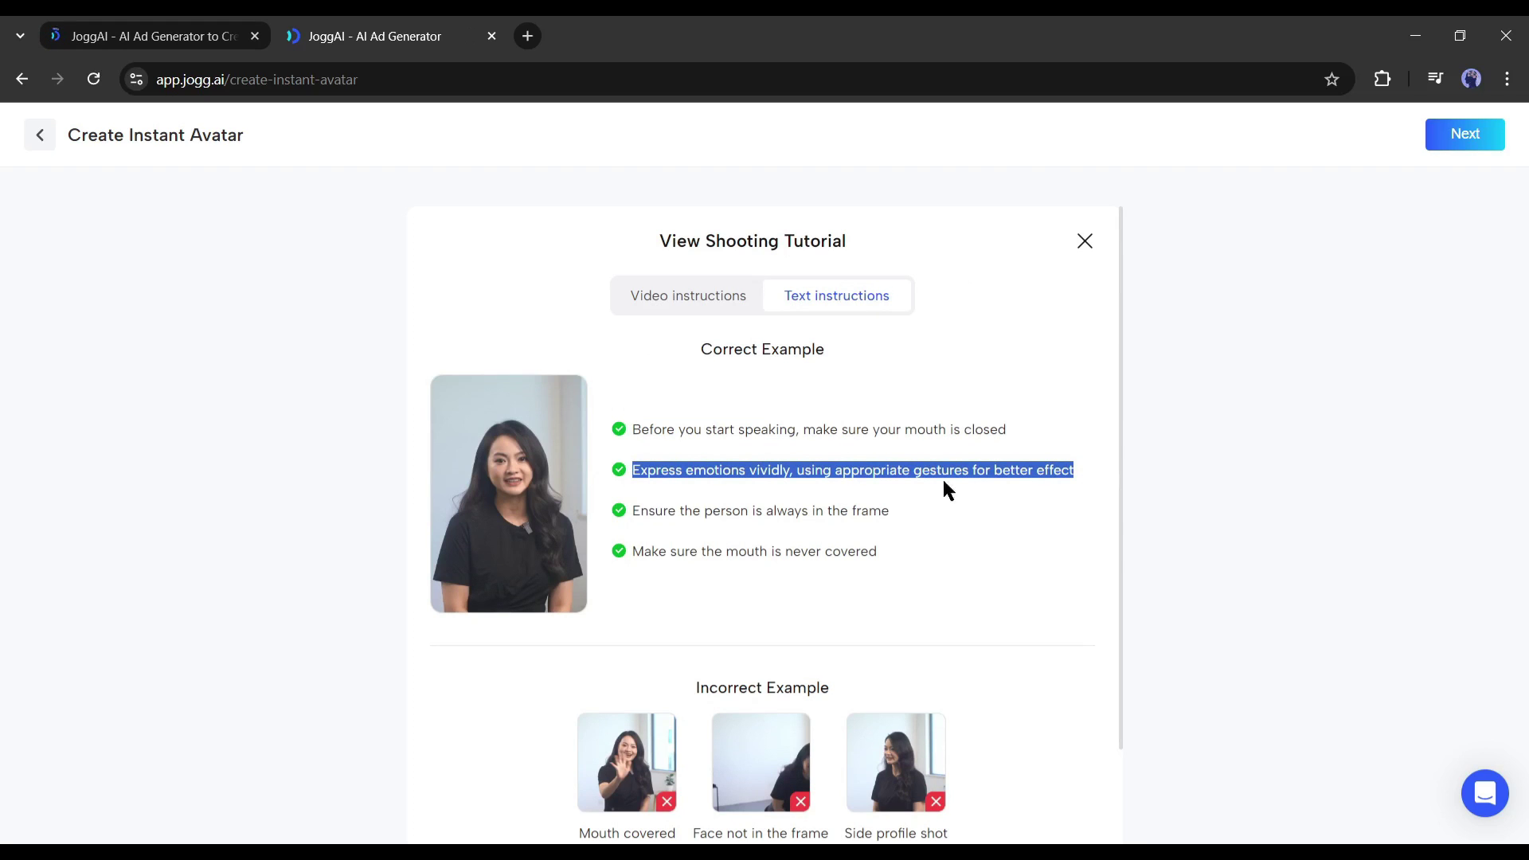
left_click_drag(625, 516, 940, 512)
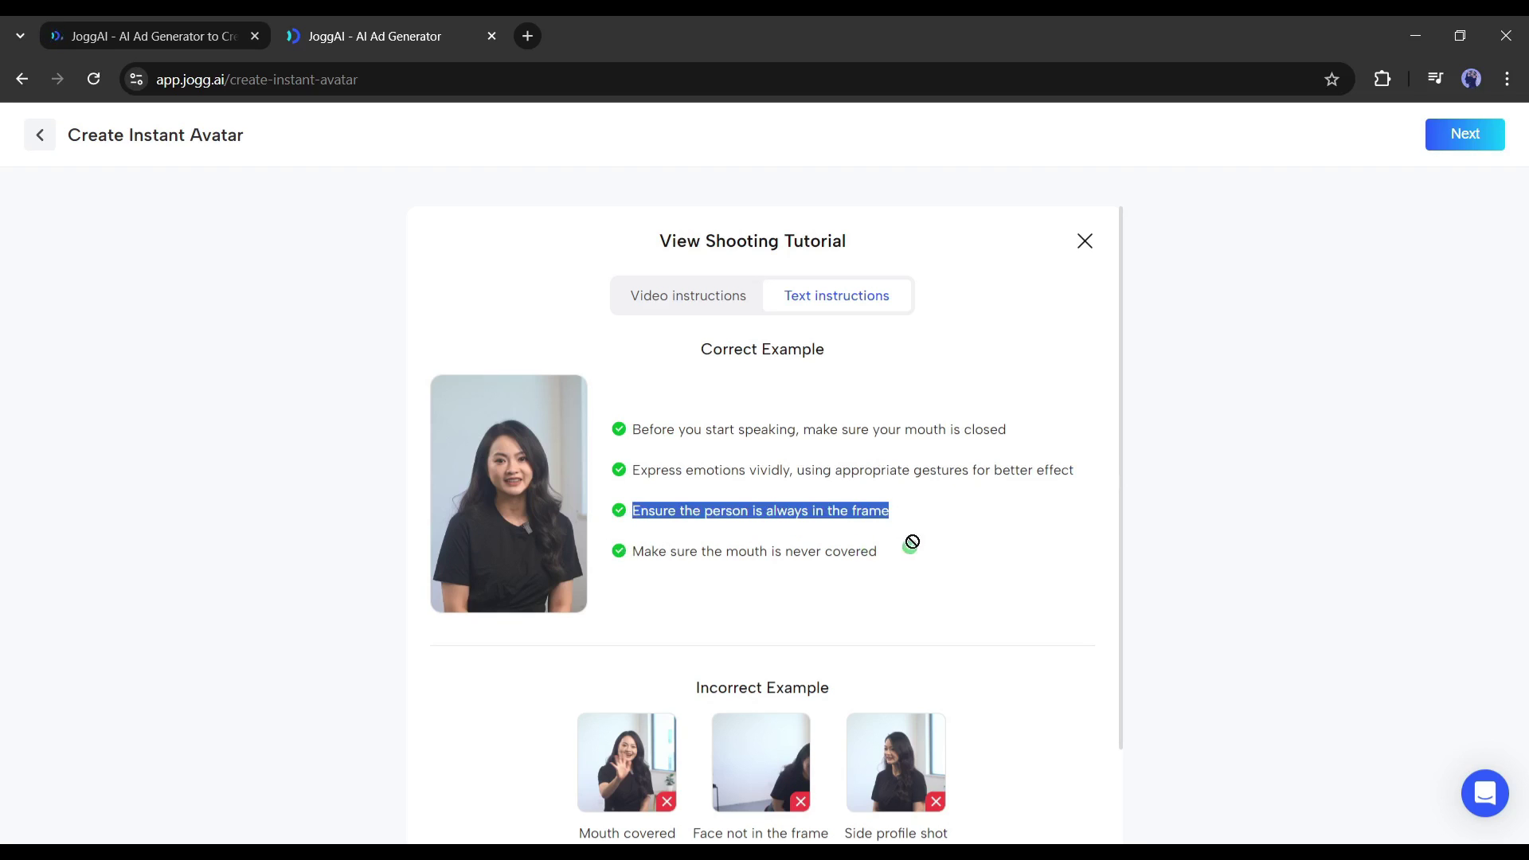
left_click(851, 549)
scroll(768, 638, "down", 2)
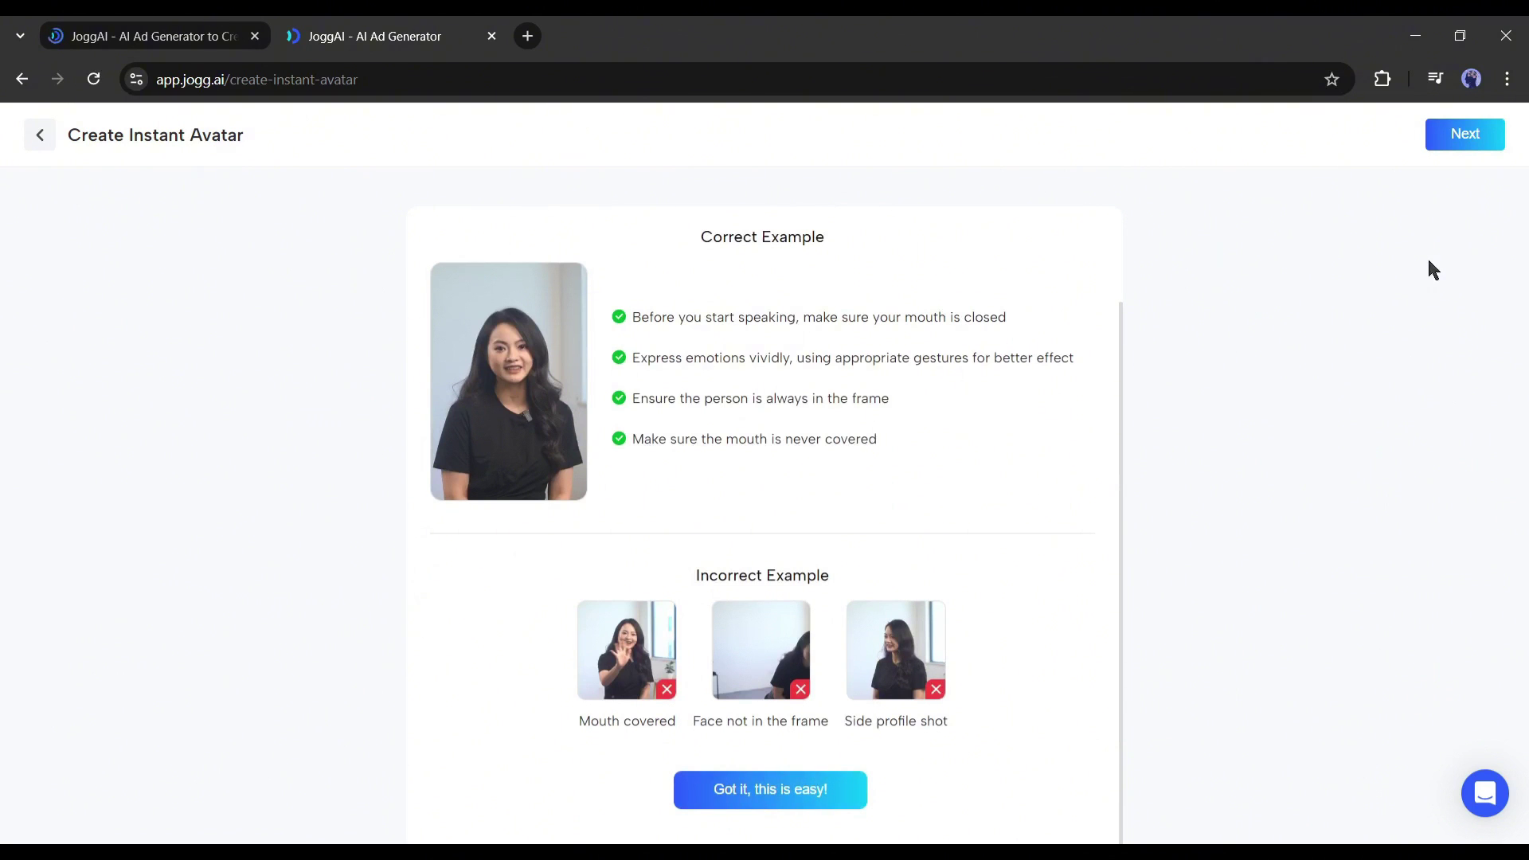
left_click(1470, 134)
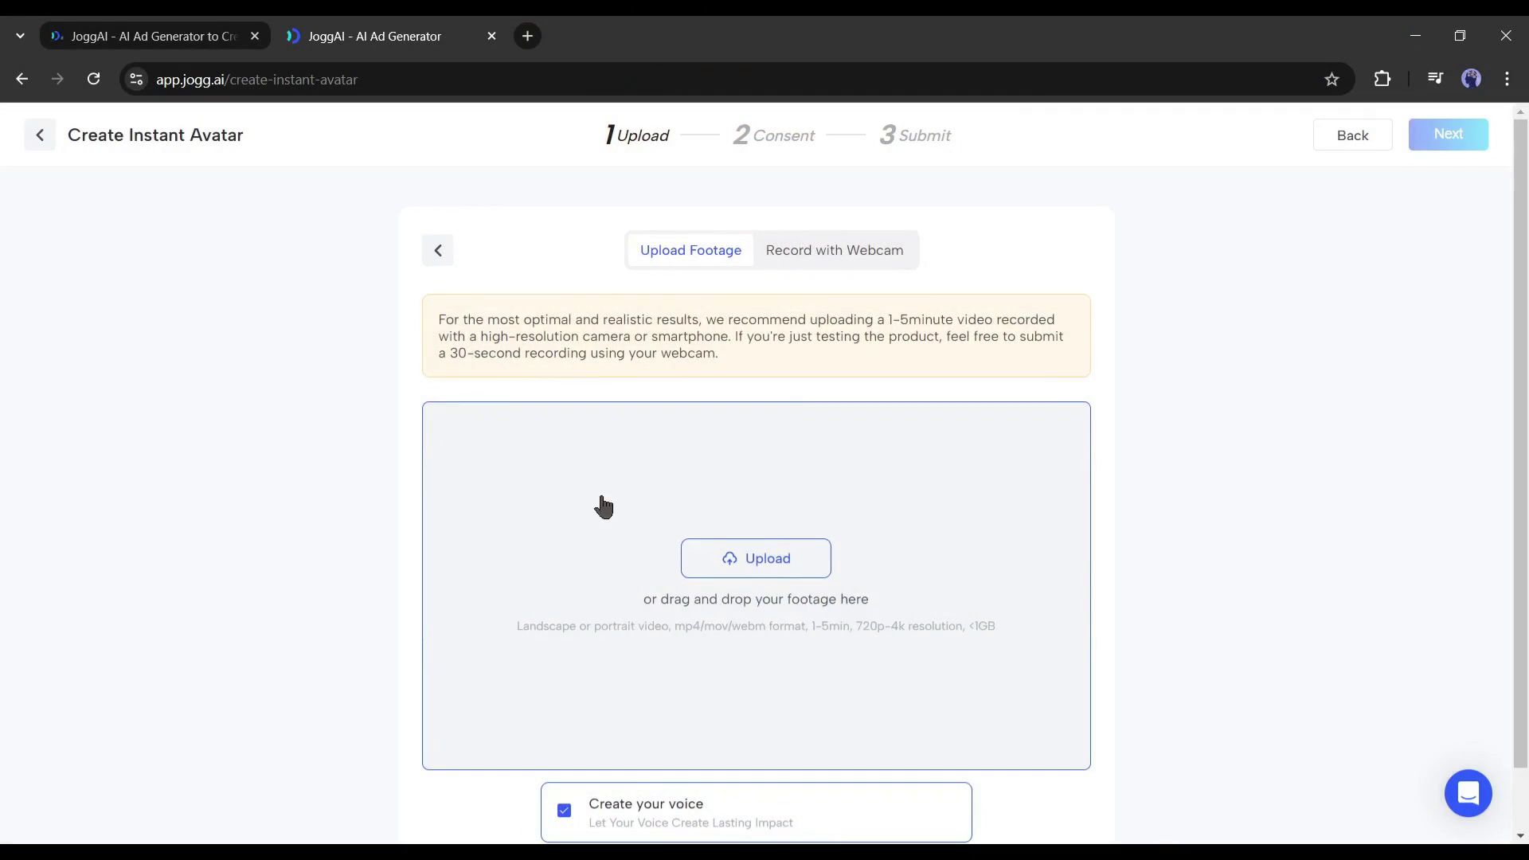
Step: Upload the 1:35 talking-head video as the avatar footage
left_click(801, 568)
double_click(306, 219)
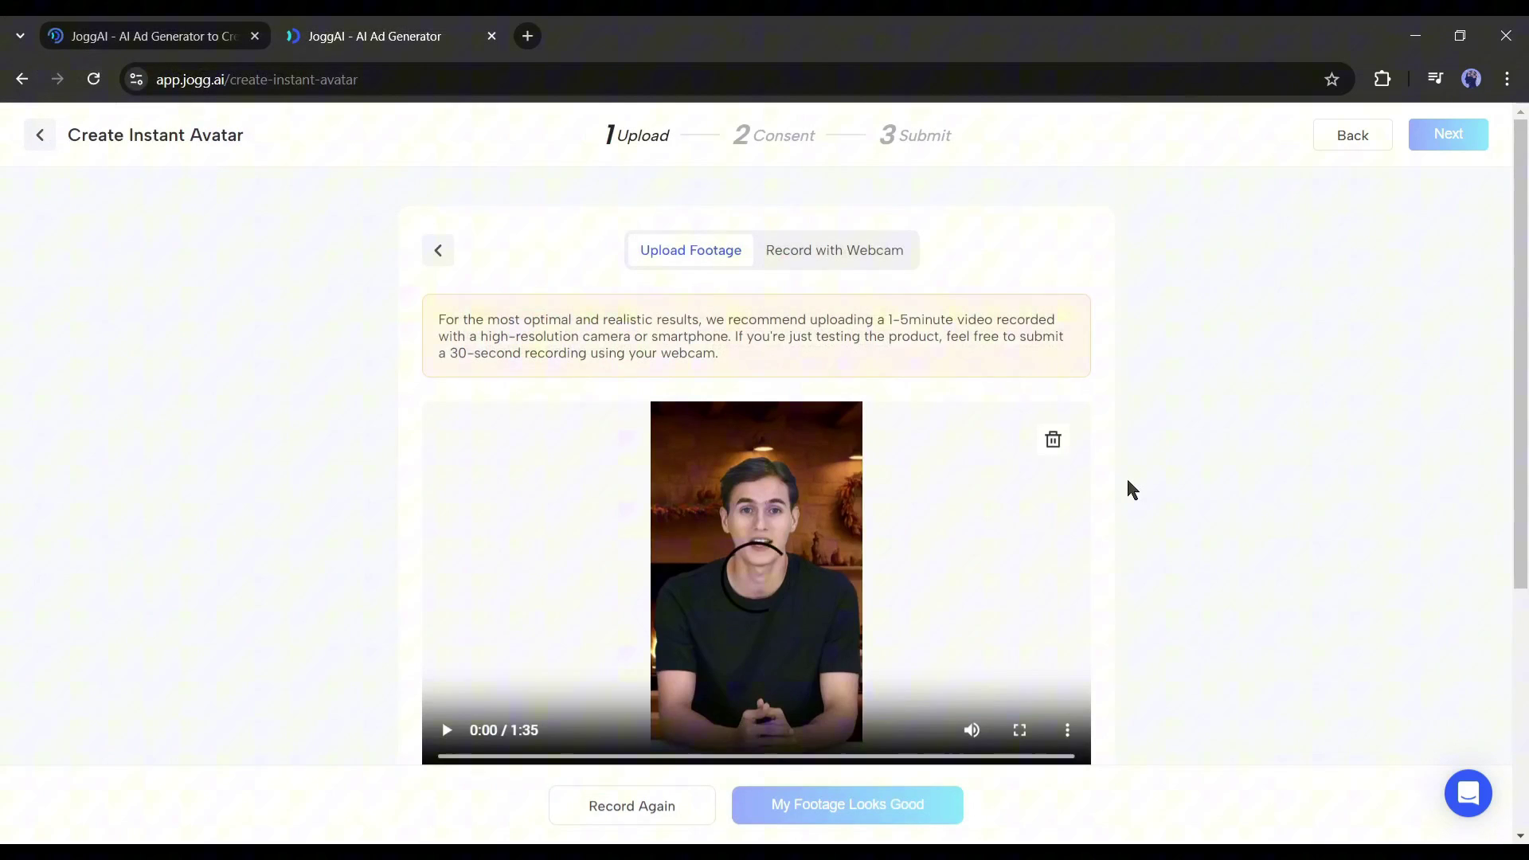
scroll(1126, 480, "down", 3)
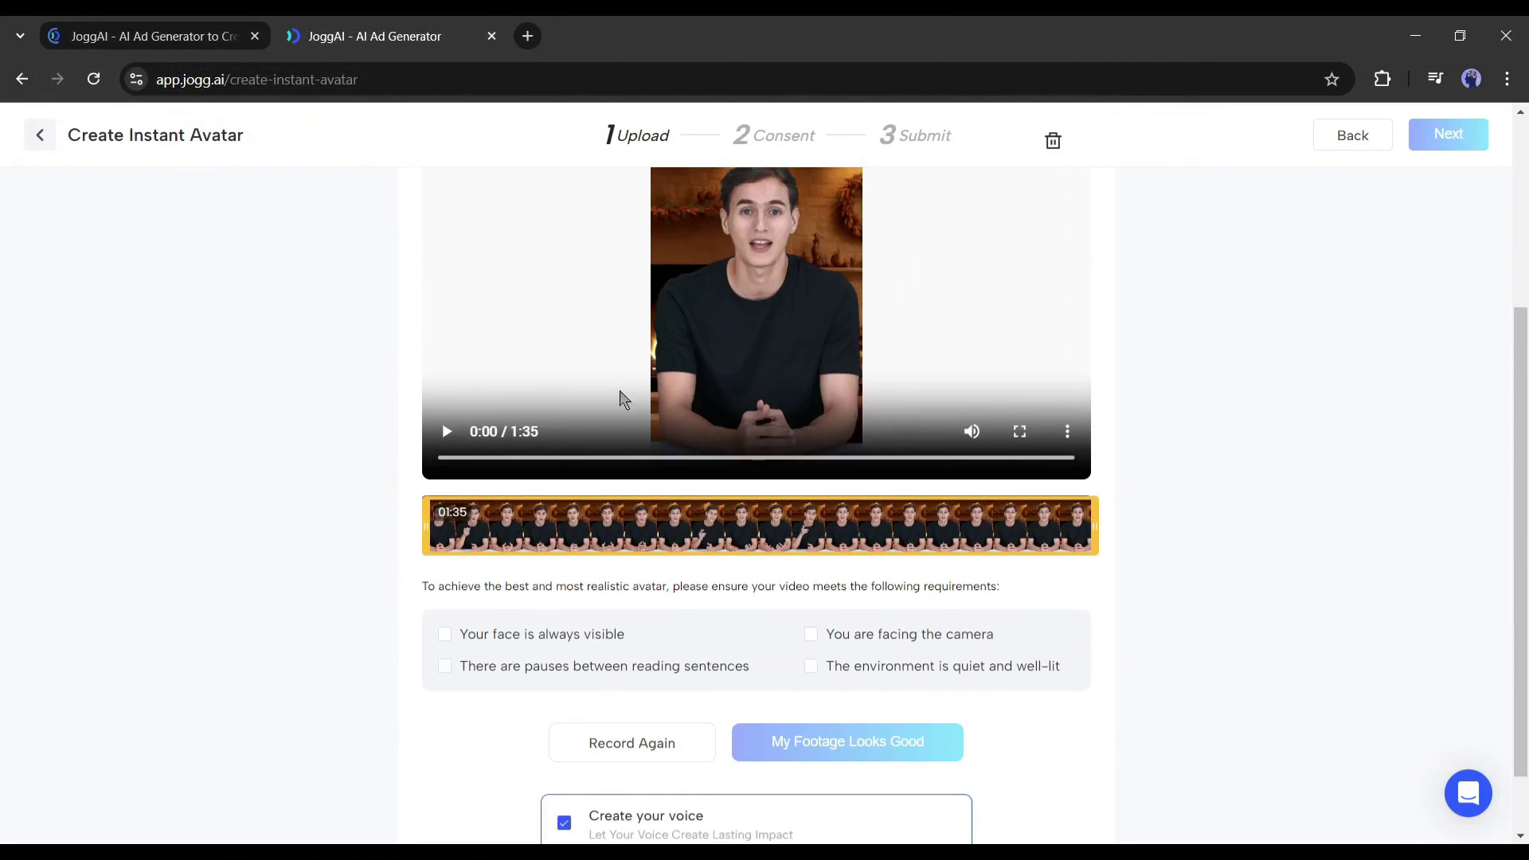
scroll(403, 579, "down", 2)
Step: Confirm all four footage requirements, keep Create your voice enabled, and accept the footage
left_click(448, 555)
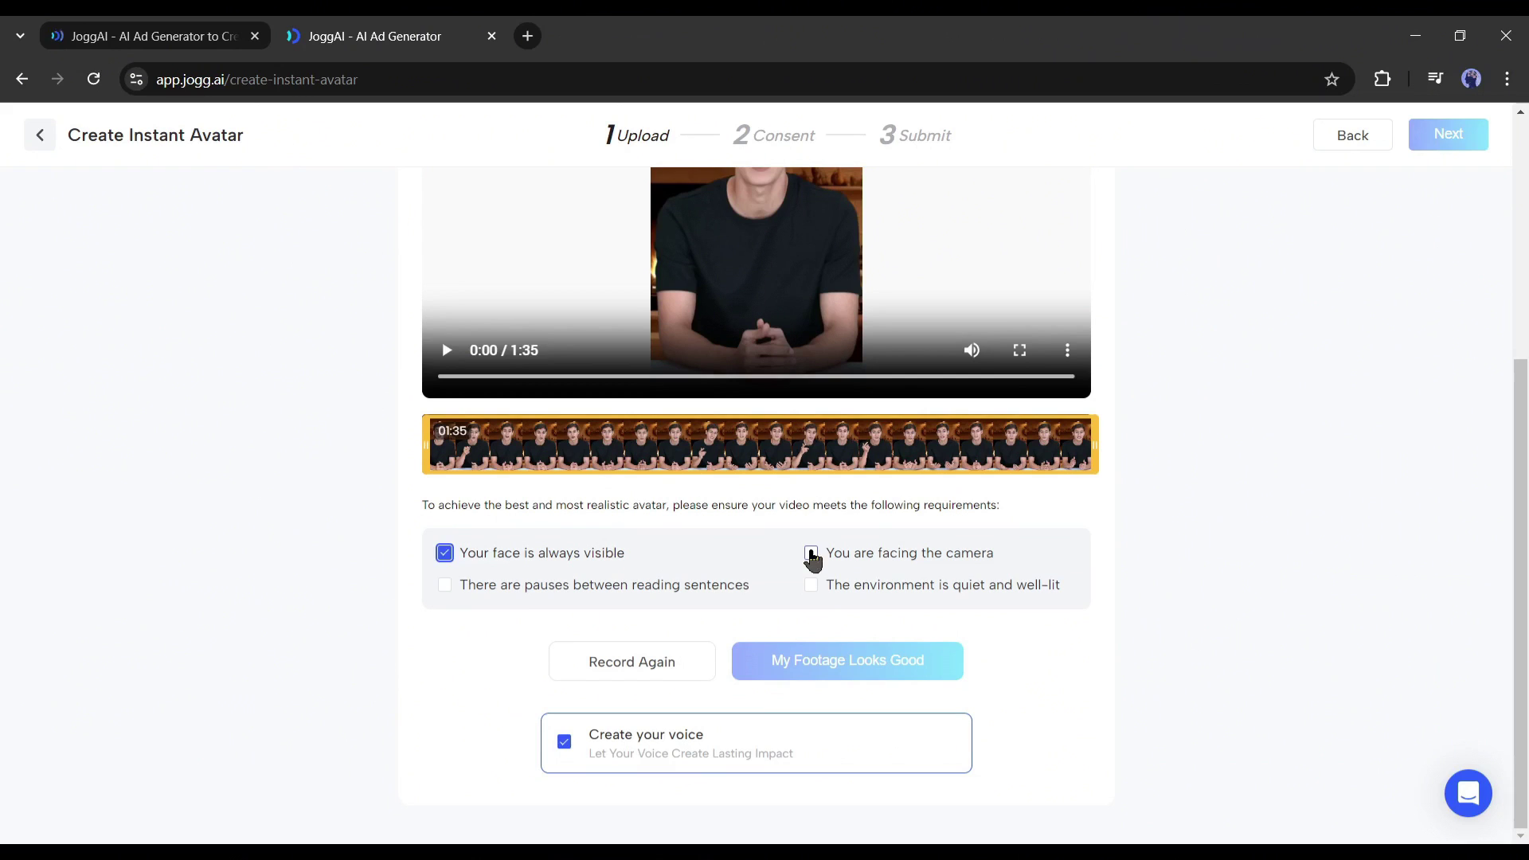
left_click(450, 590)
left_click(810, 587)
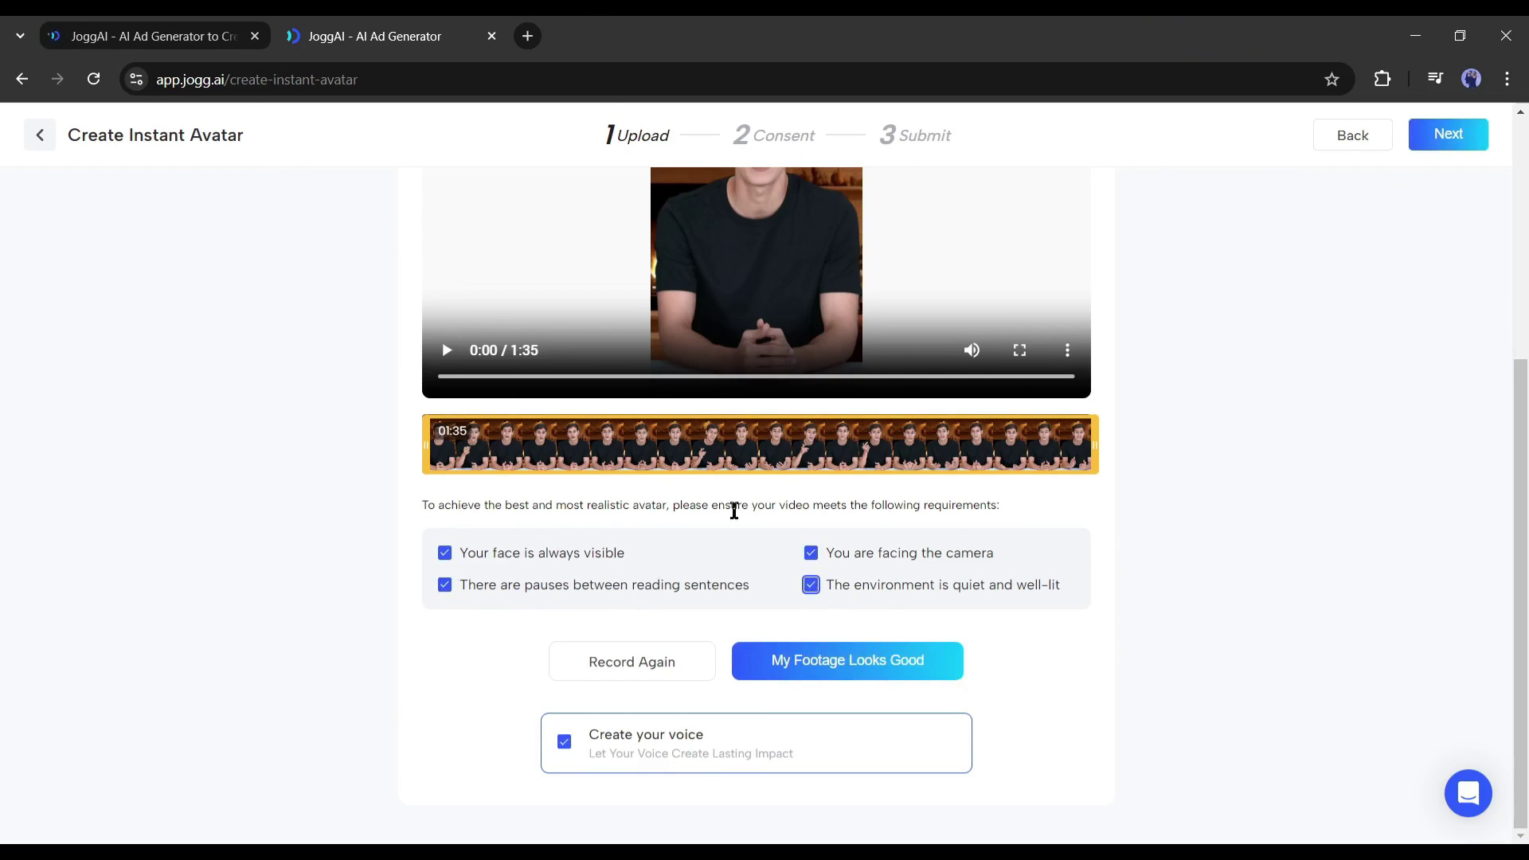
left_click(566, 743)
left_click(897, 668)
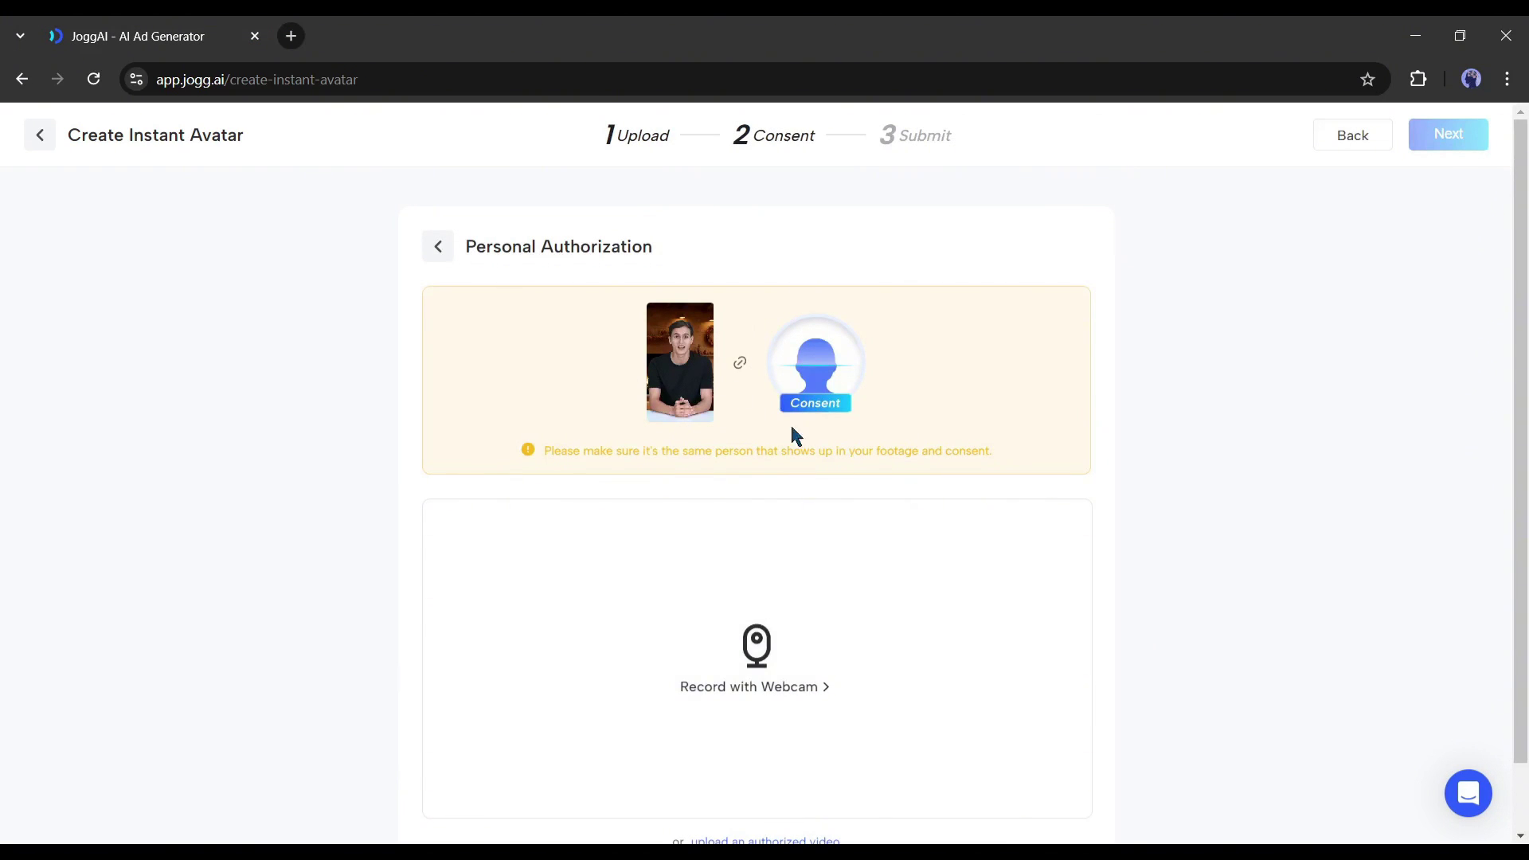
Step: Choose to upload an authorization video and select the consent script text
scroll(891, 672, "down", 1)
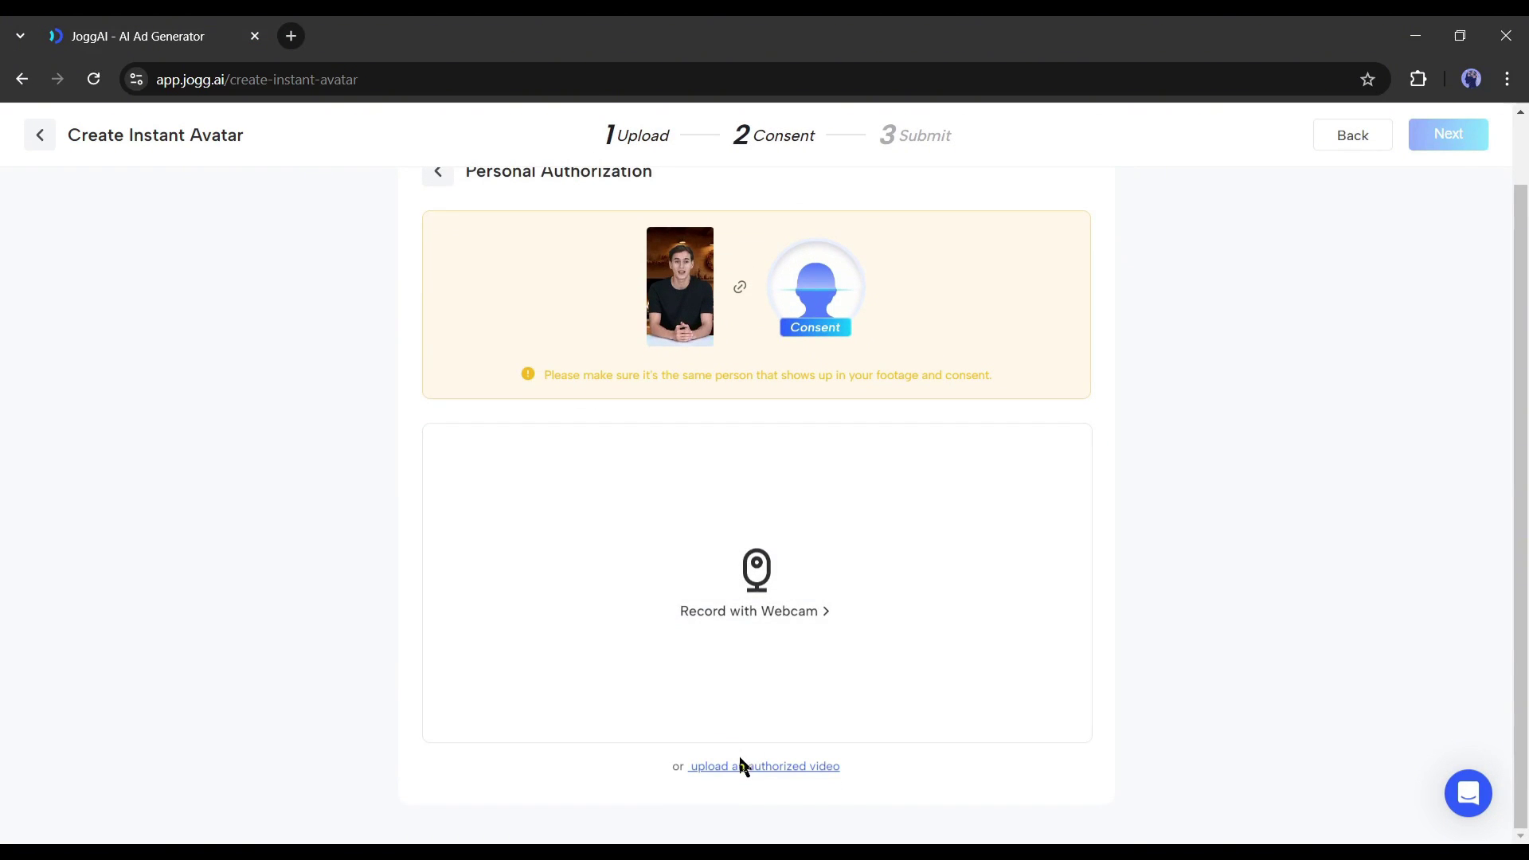
left_click(742, 766)
scroll(570, 388, "up", 1)
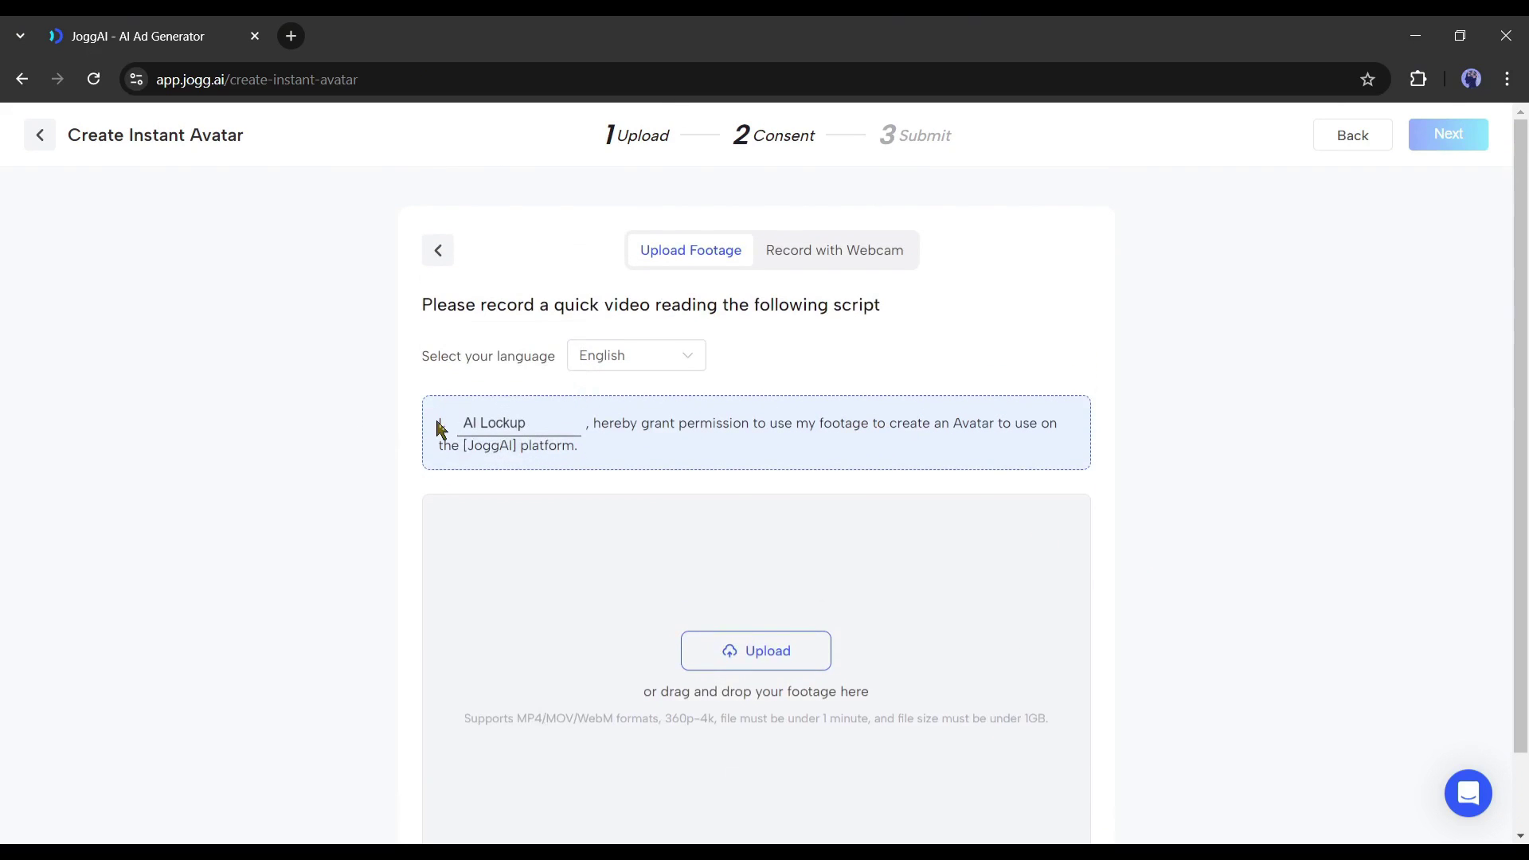
left_click_drag(438, 425, 615, 464)
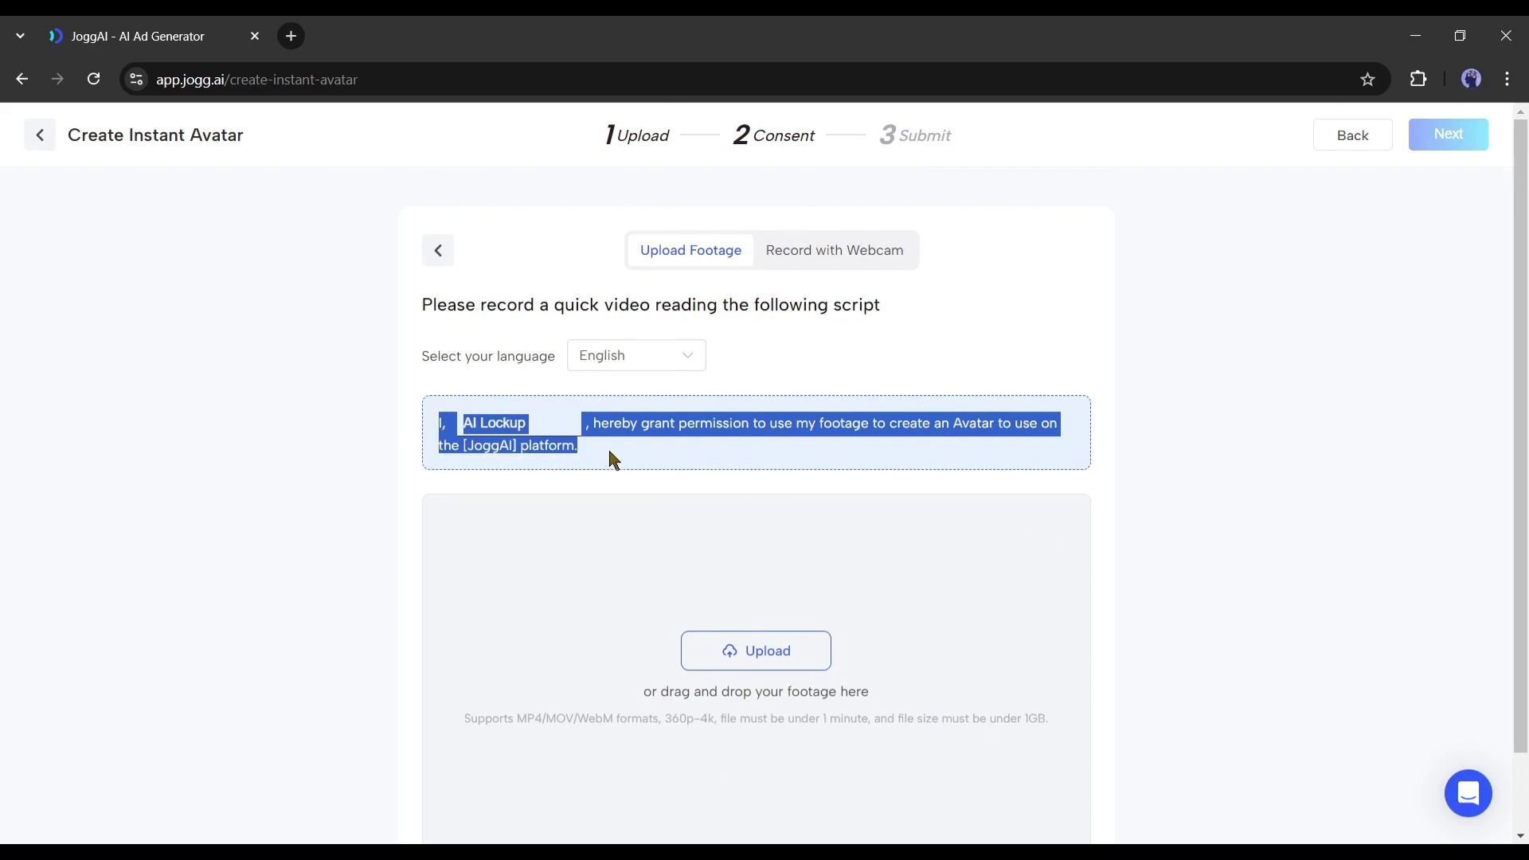
triple_click(605, 452)
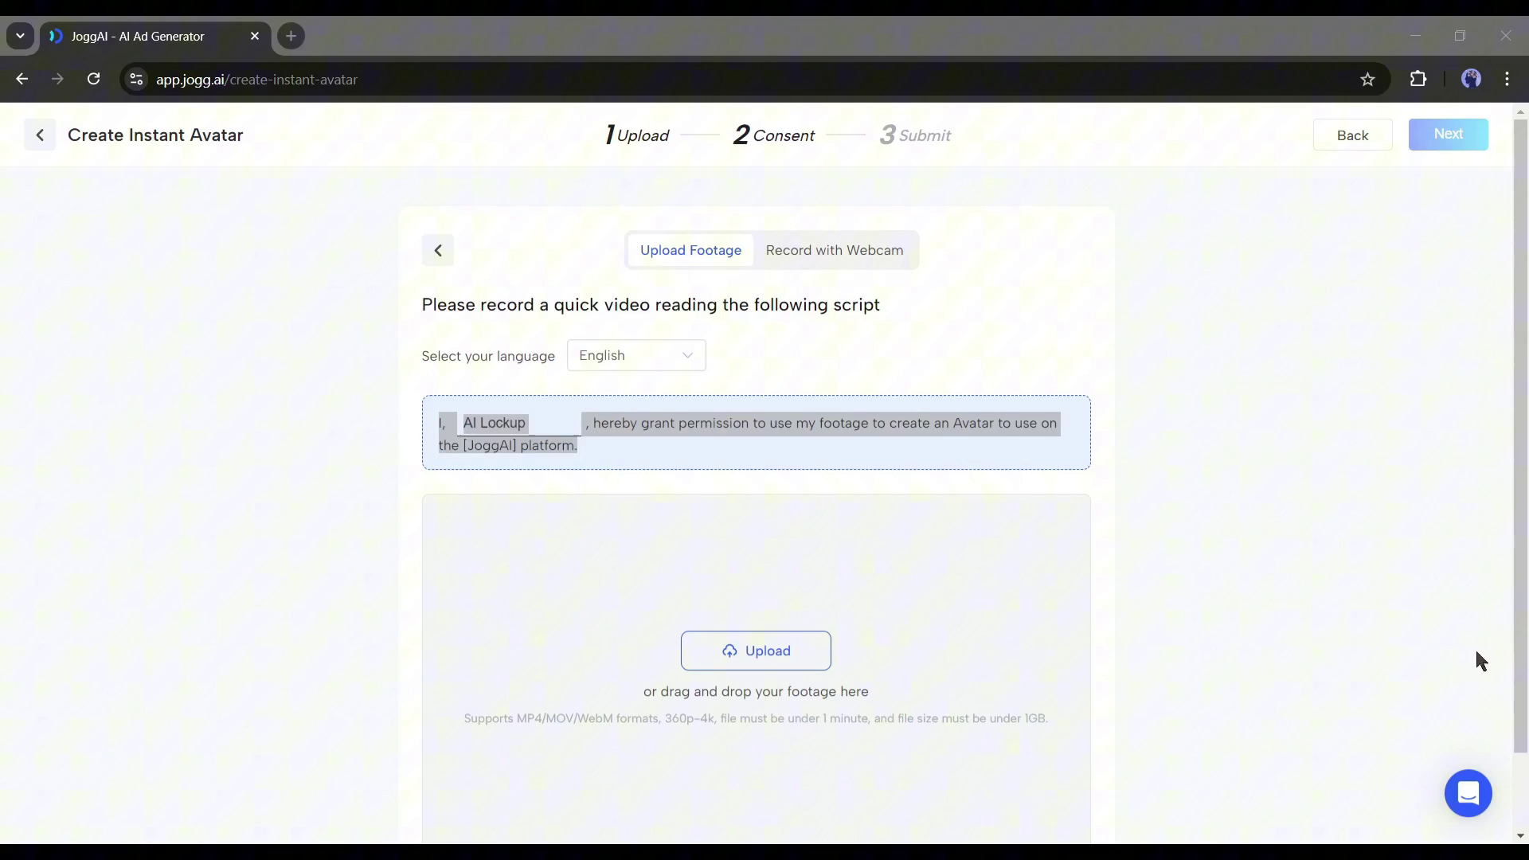
Step: Upload the 6-second consent recording, play it back, and submit it
left_click(727, 557)
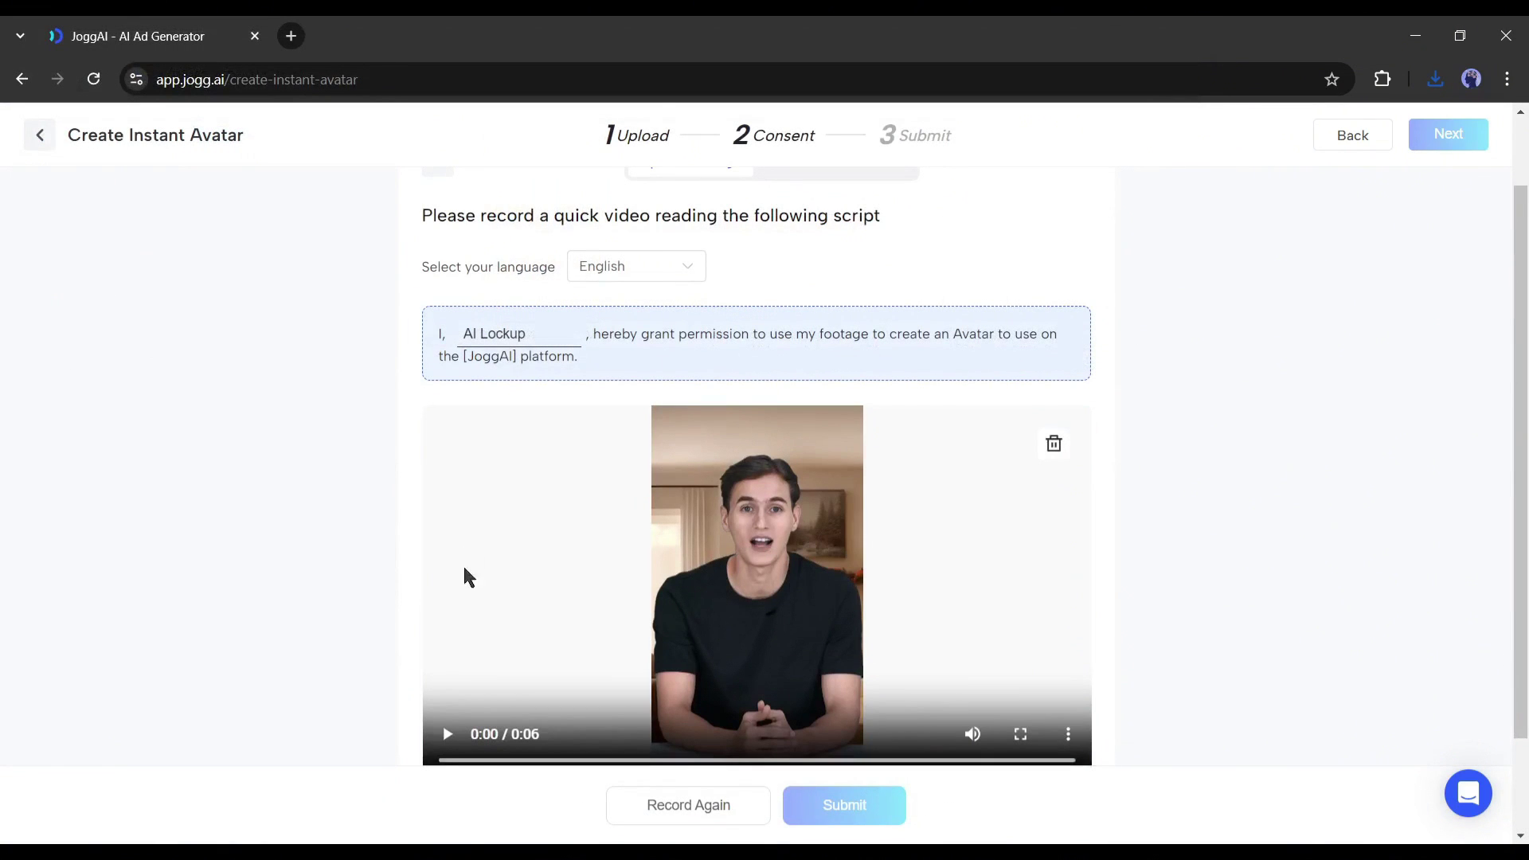
left_click(447, 733)
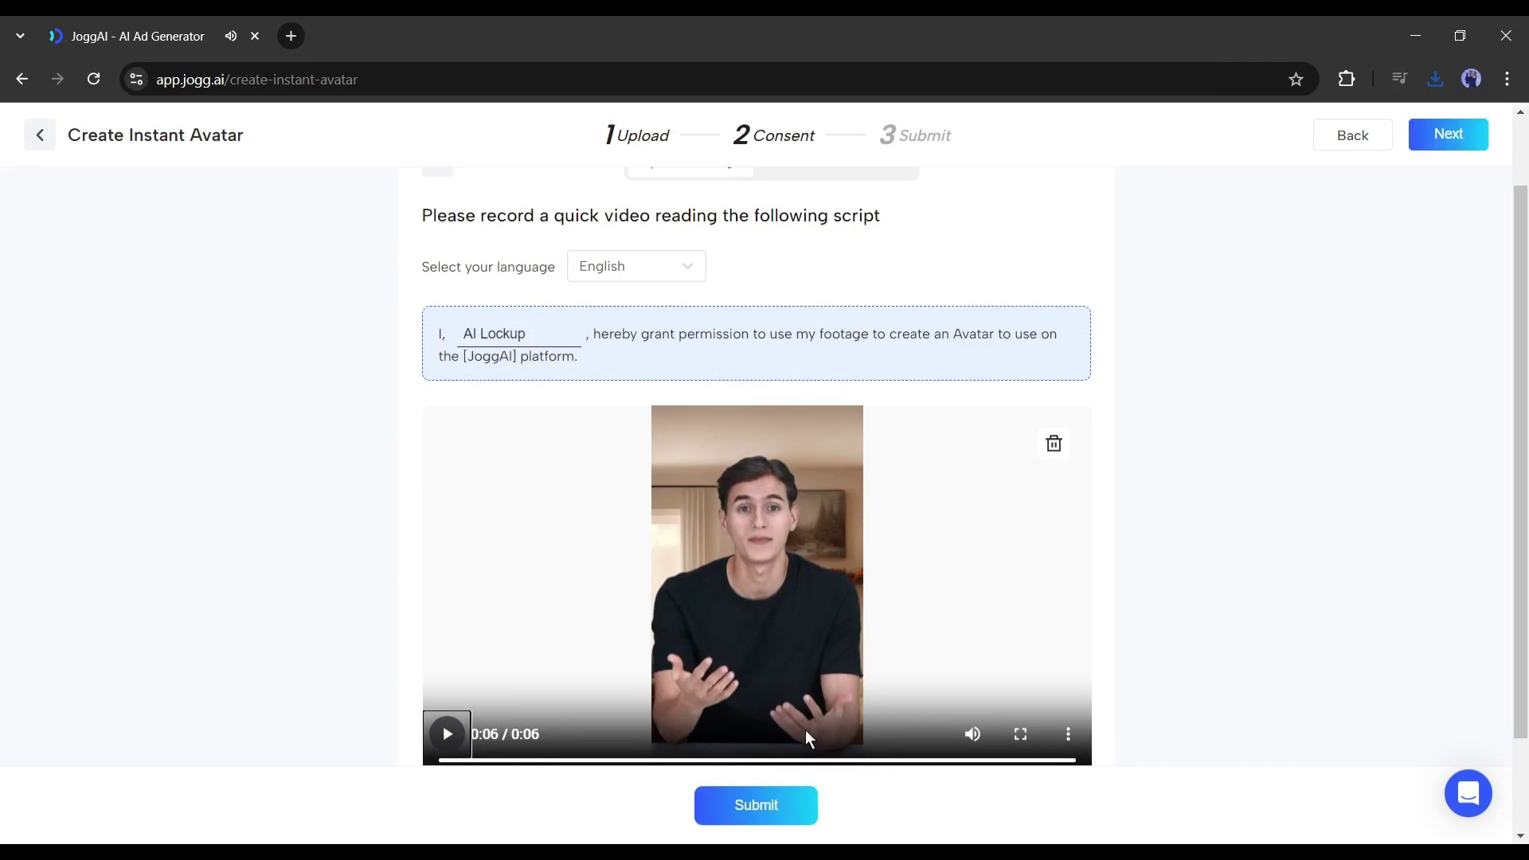
left_click(778, 806)
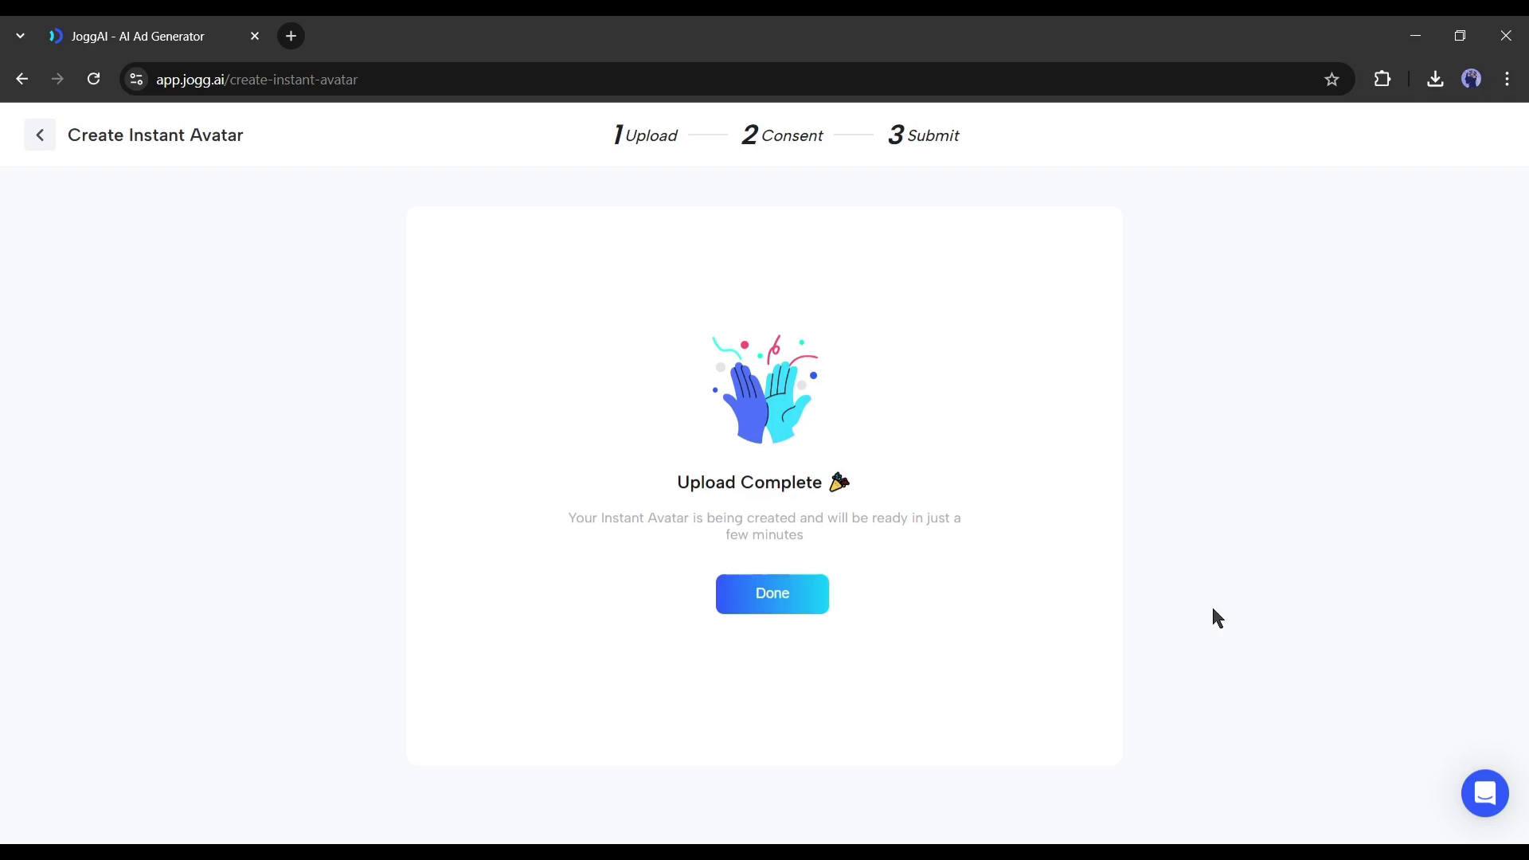
Step: Finish the upload and create a video with the ready avatar in AI Creator Pro
left_click(771, 593)
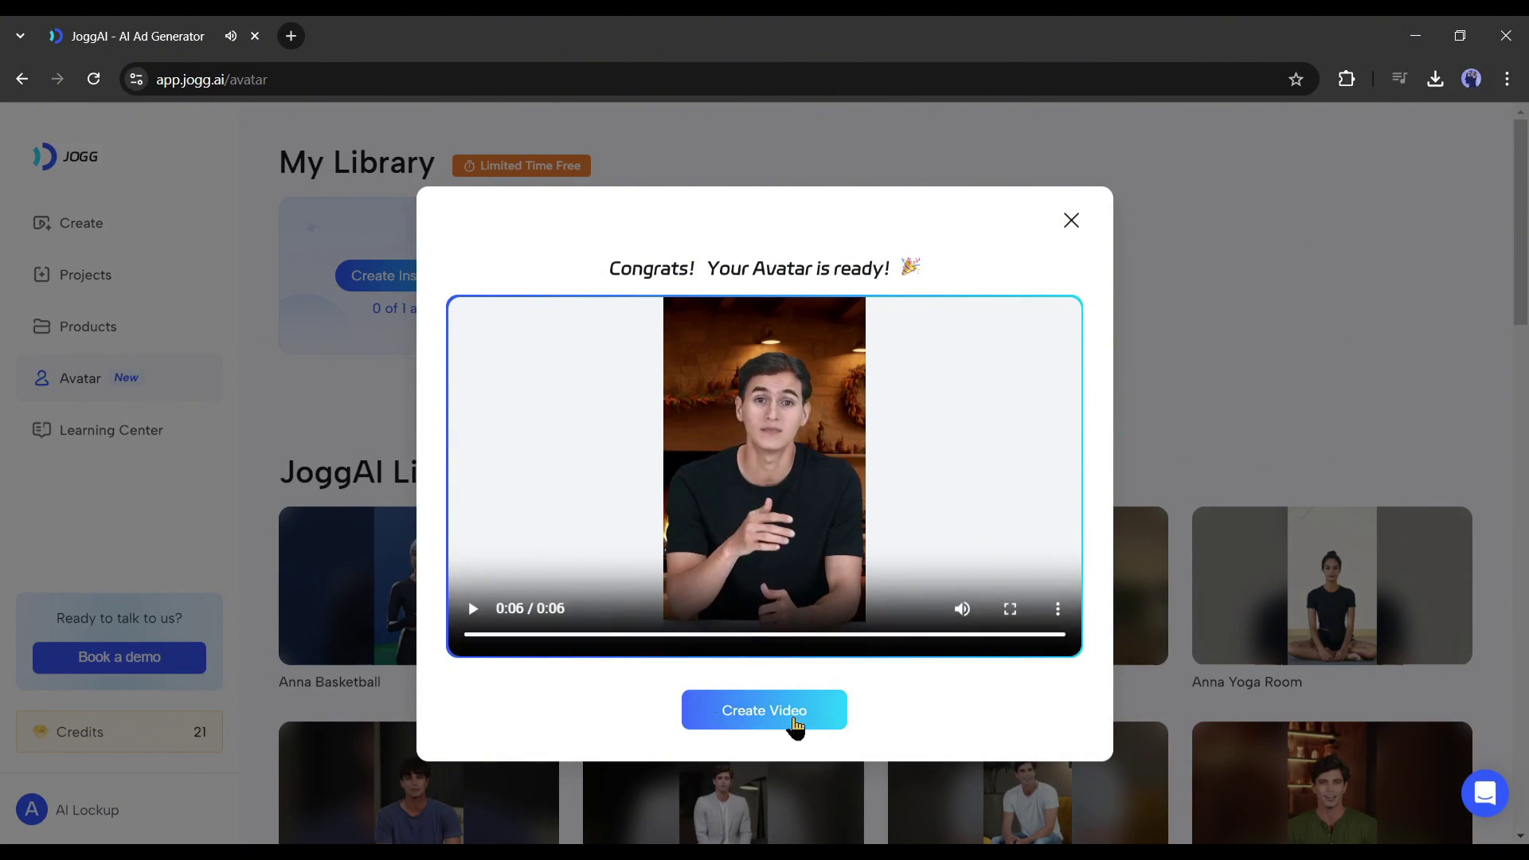
left_click(752, 713)
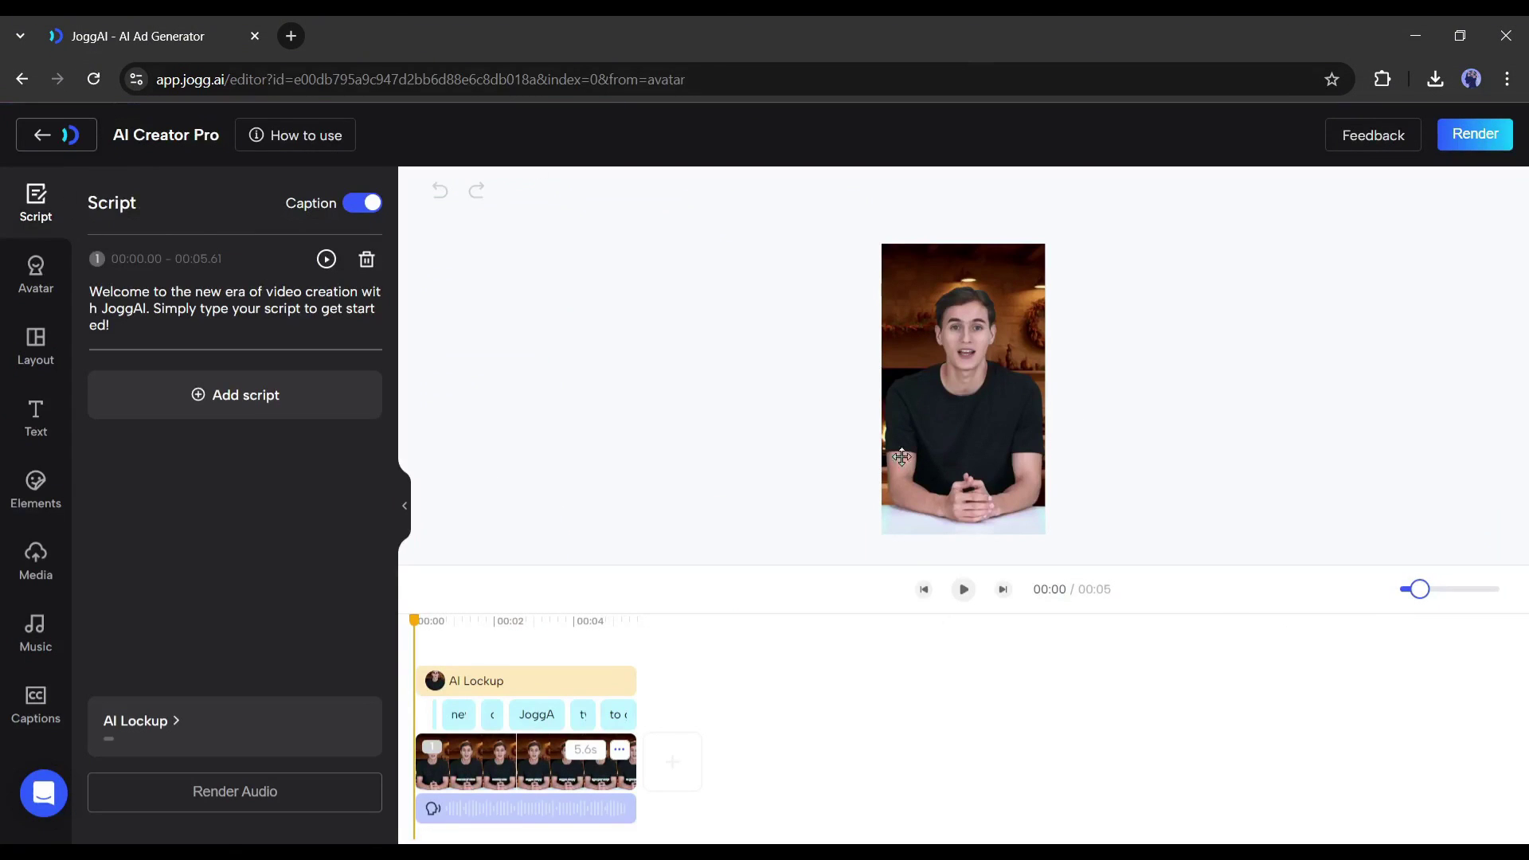
Step: Replace the sample script with the pasted host introduction
left_click(239, 315)
key("ctrl+a")
key("BackSpace")
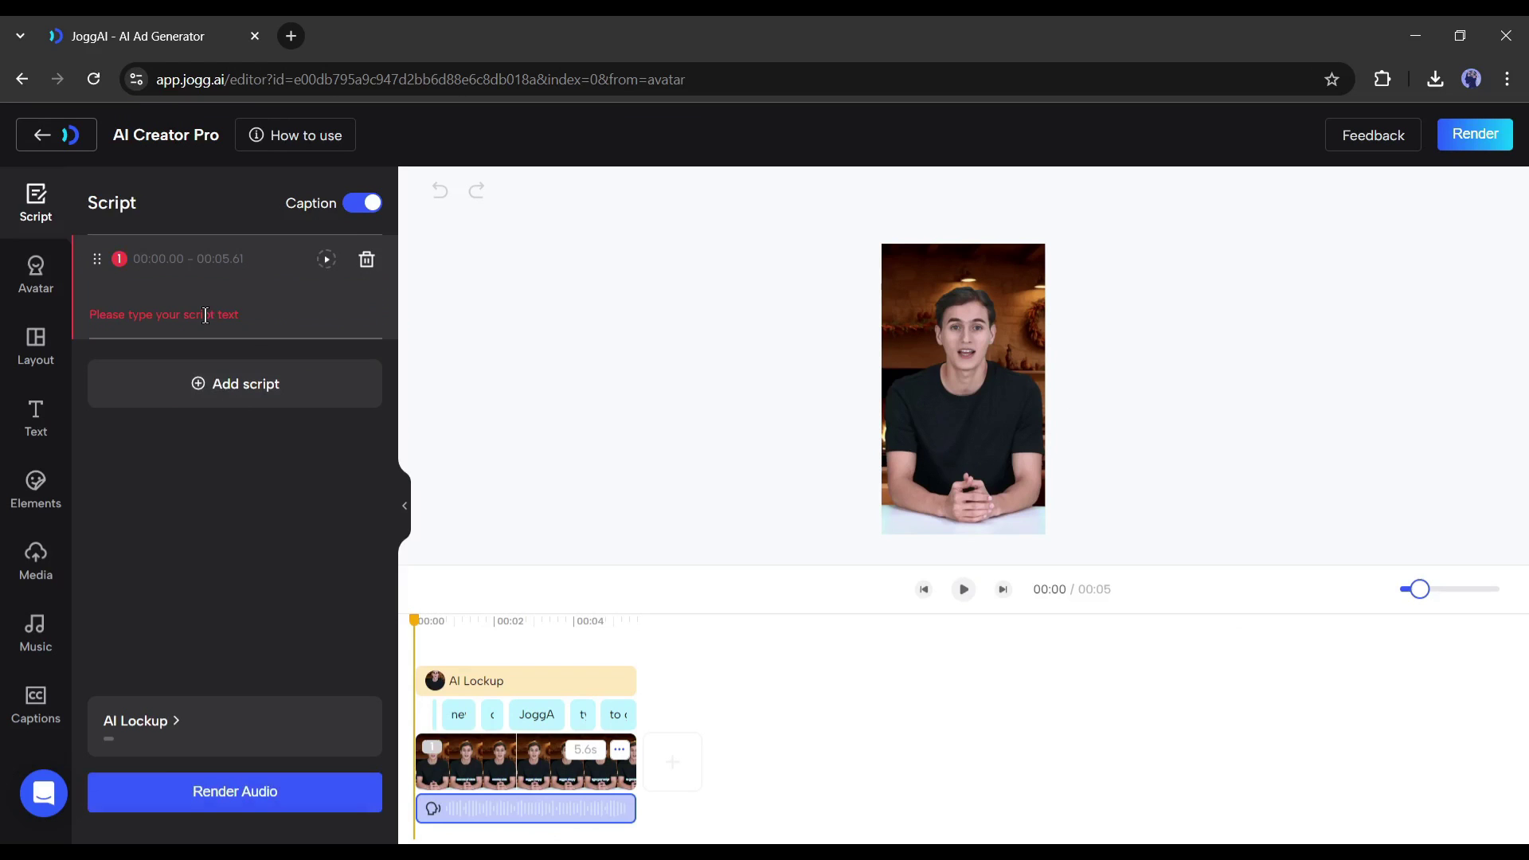
type("This is Endure, The new host of AI  Lockup. Today, I will tell you a story. Before starting, Hit the like button and Subscribe to the Channel.")
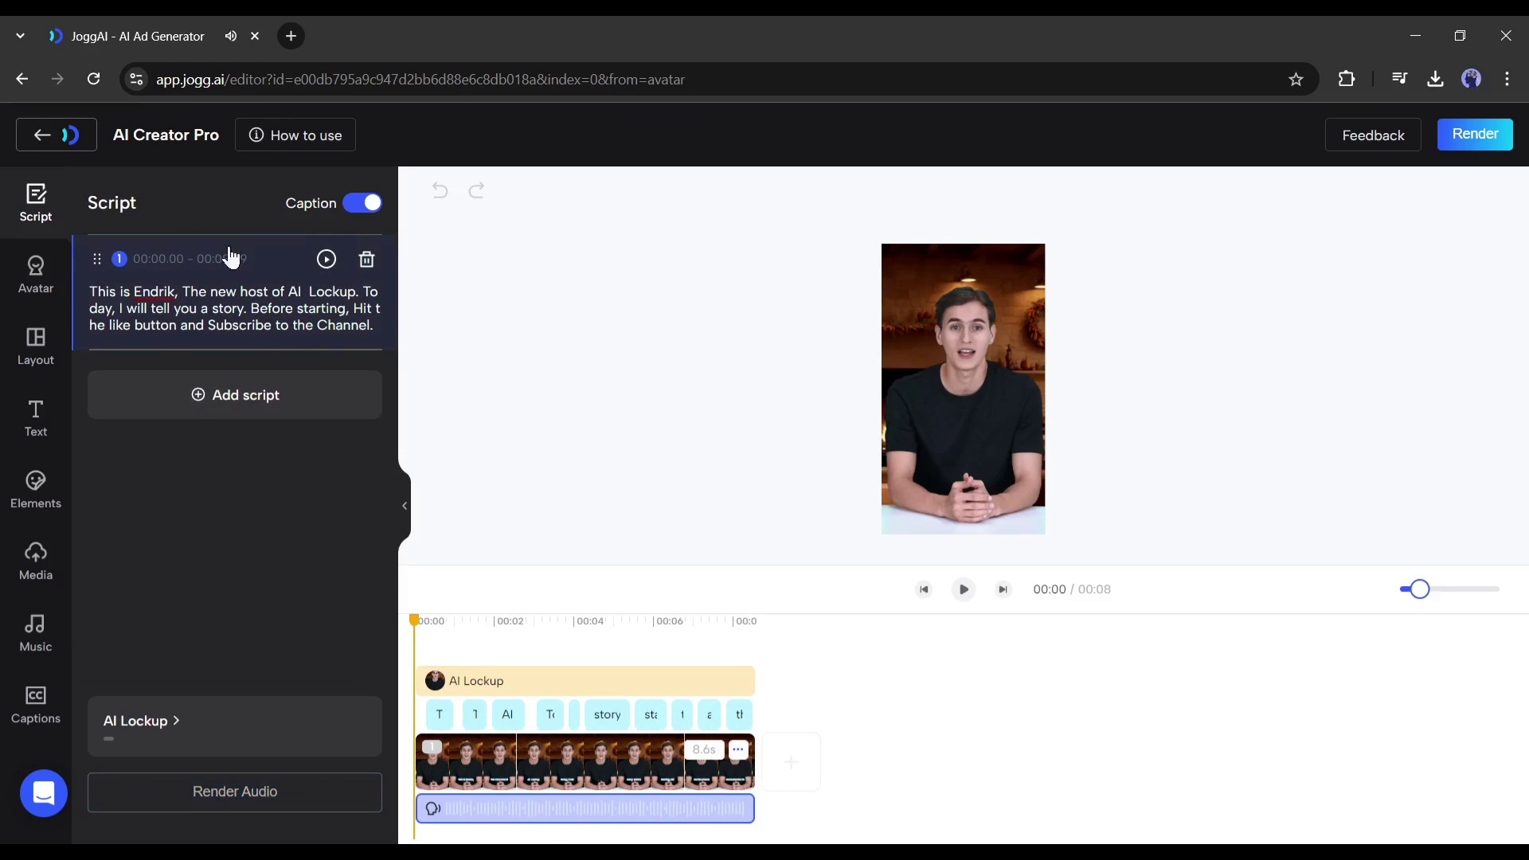
Step: Add a second scene with the aspiring-baker story paragraph, plus an empty third scene
left_click(262, 398)
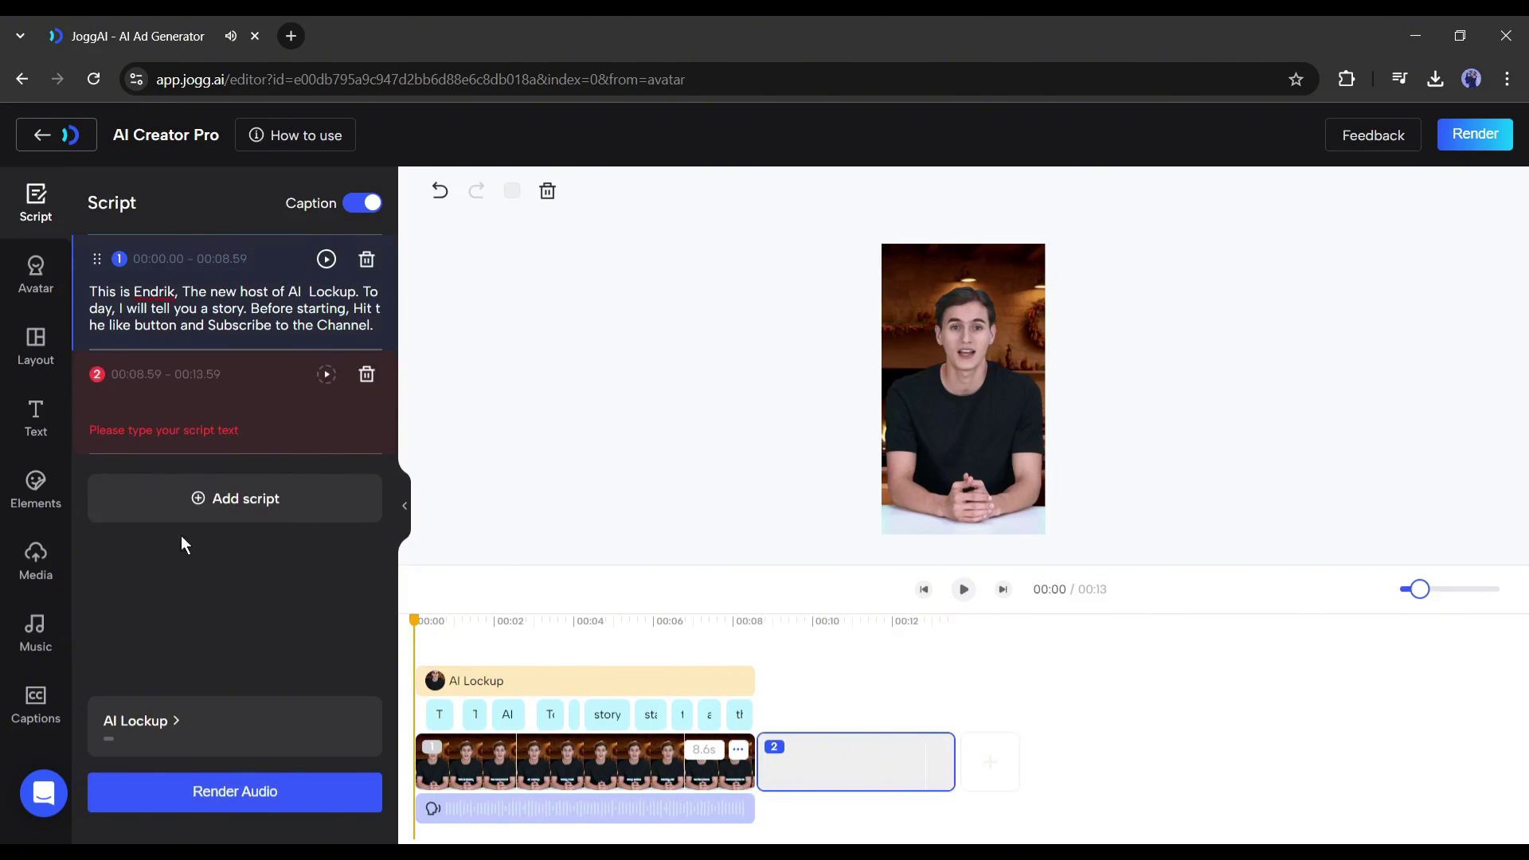
left_click(193, 404)
type("Elena Harper was an ordinary woman with extraordinary dreams. Born and raised in a small town, she grew up with a passion for baking, a skill she had inherited from her grandmother.")
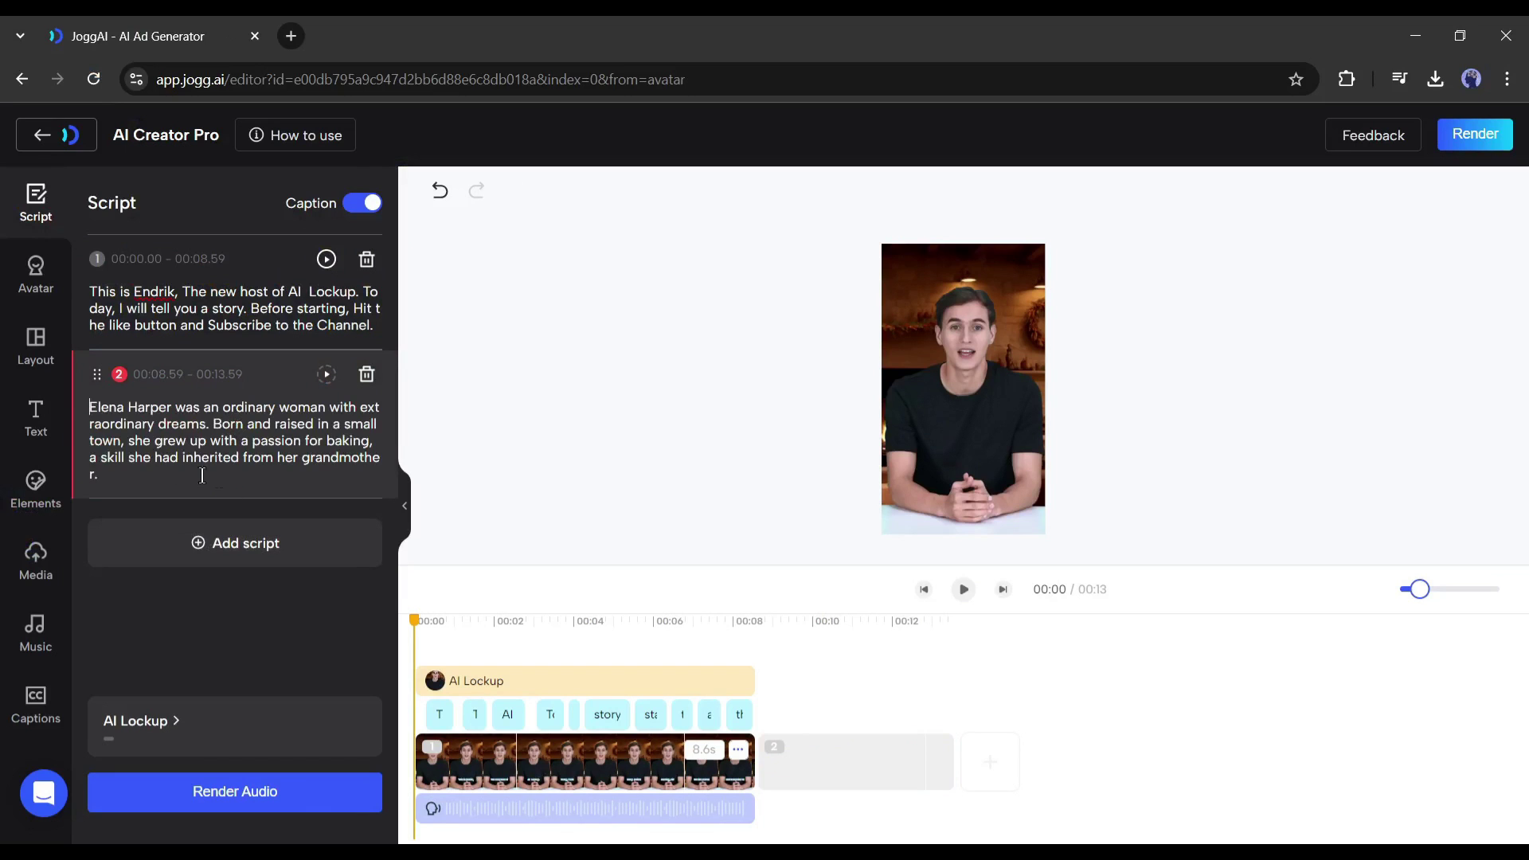
left_click(326, 375)
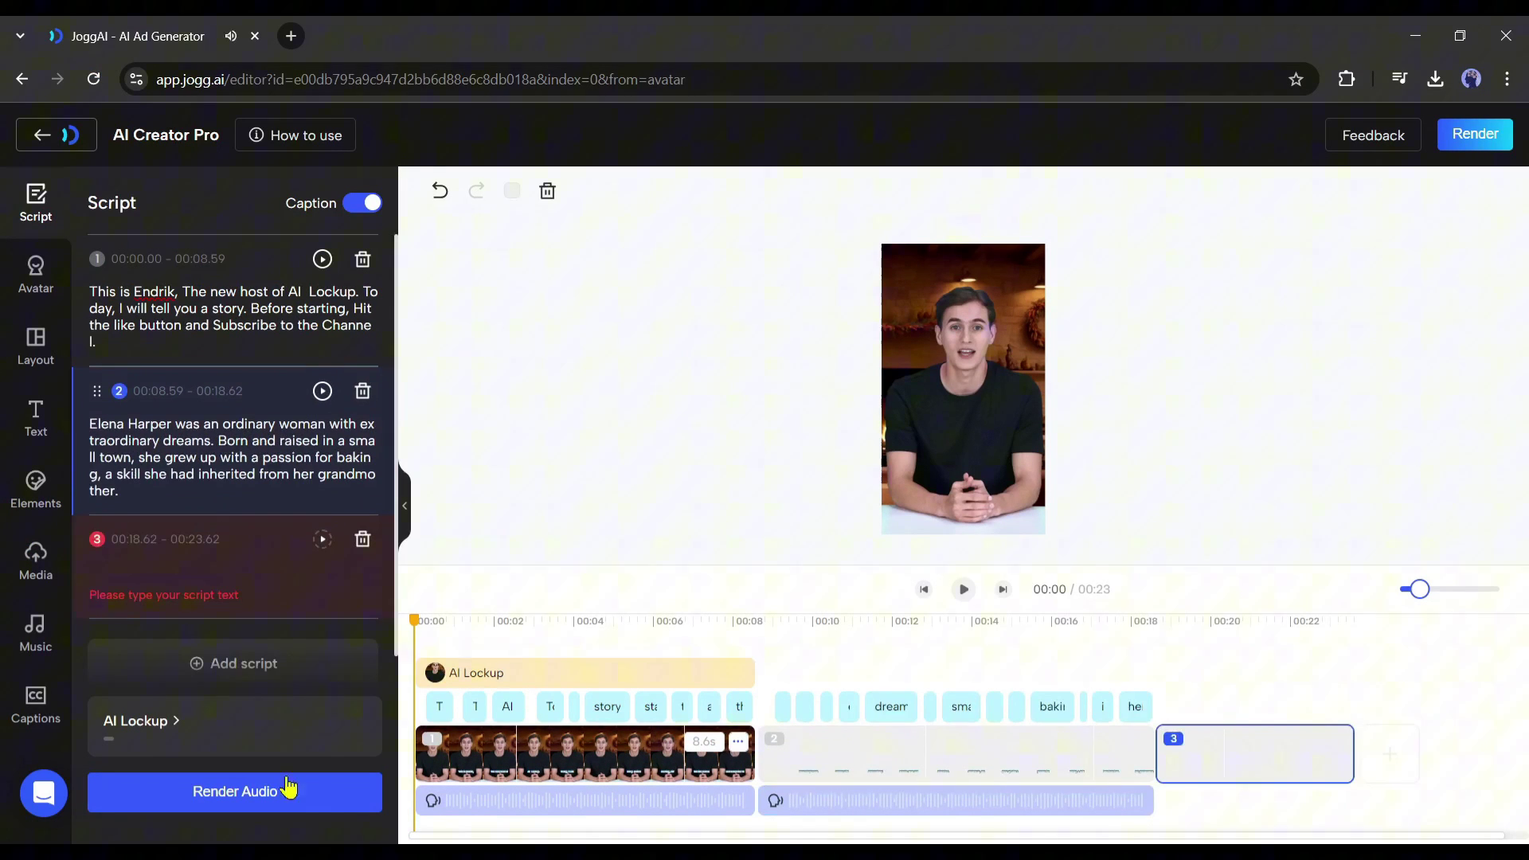
Step: Paste the childhood paragraph into scene 3 and give scenes 2 and 3 avatar layouts
type("As a child, she spent countless hours in the kitchen, watching her grandmother mix ingredients with love and precision, creating mouthwatering pastries that brought joy to everyone who tasted them.")
scroll(295, 581, "down", 1)
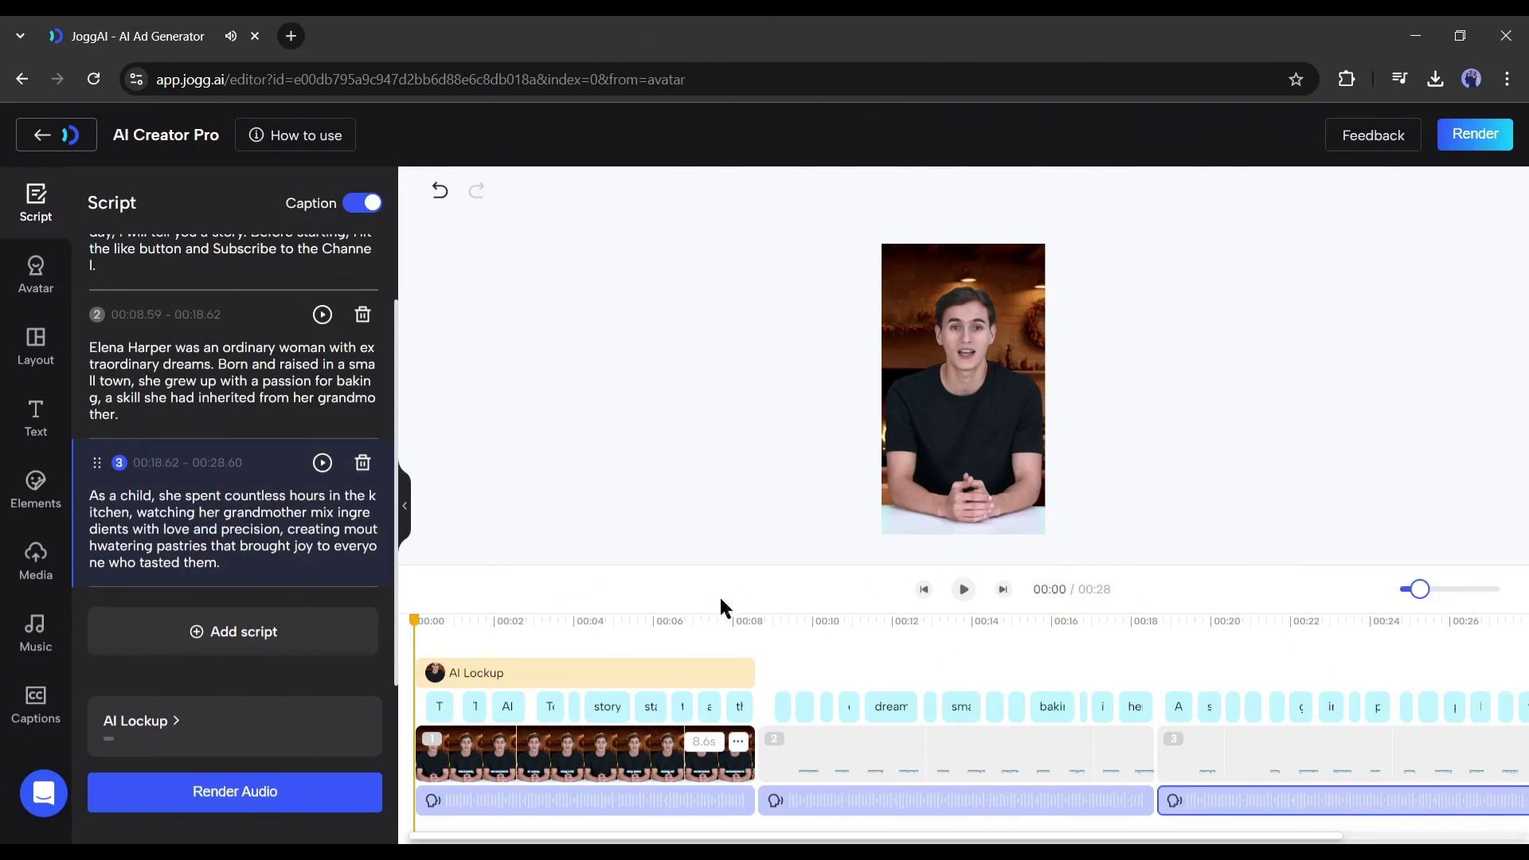
left_click(820, 758)
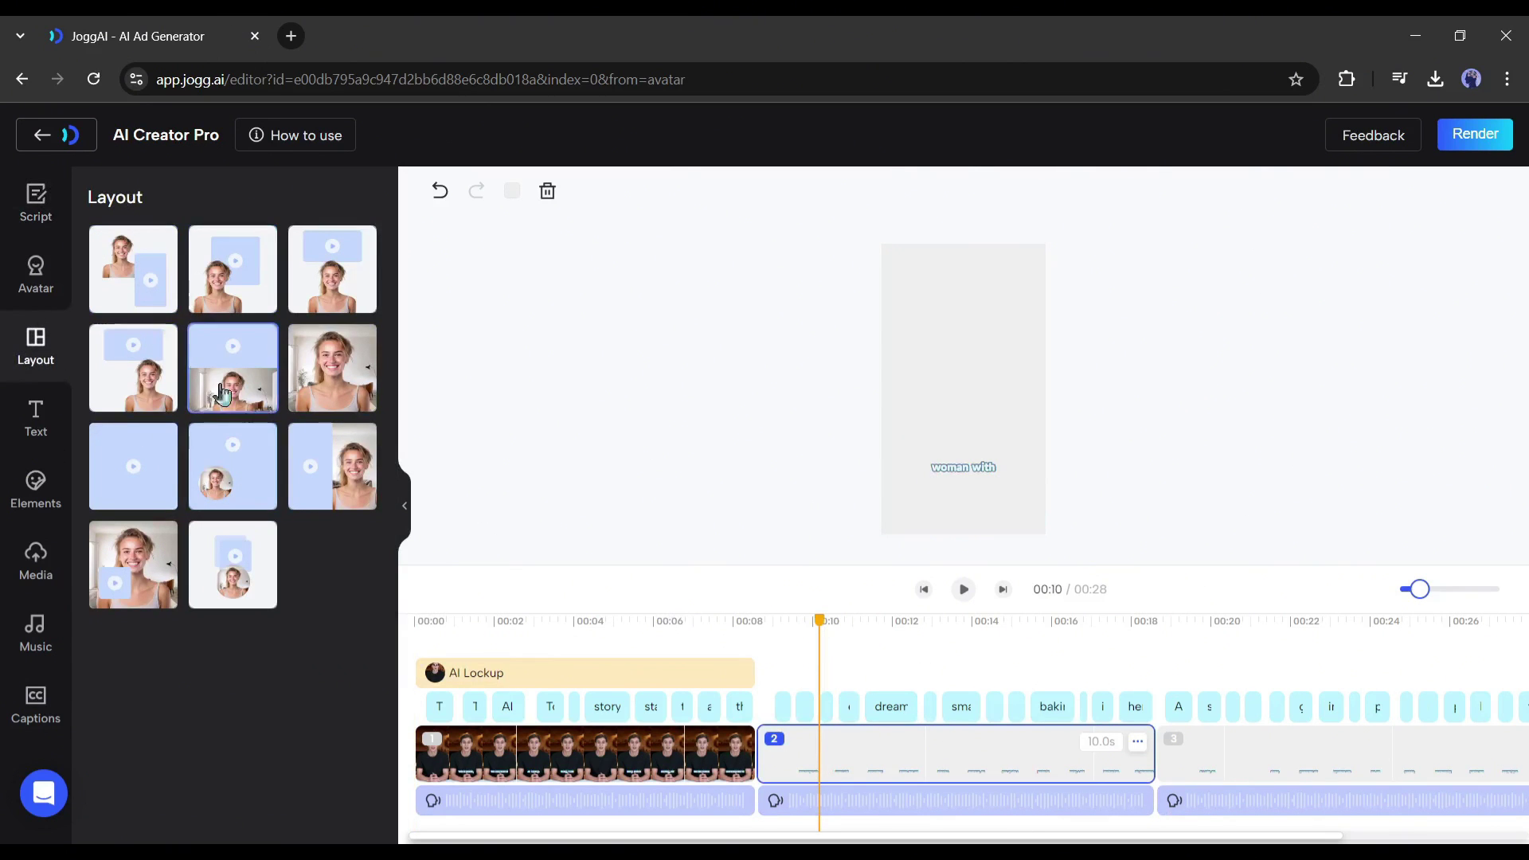
left_click(30, 261)
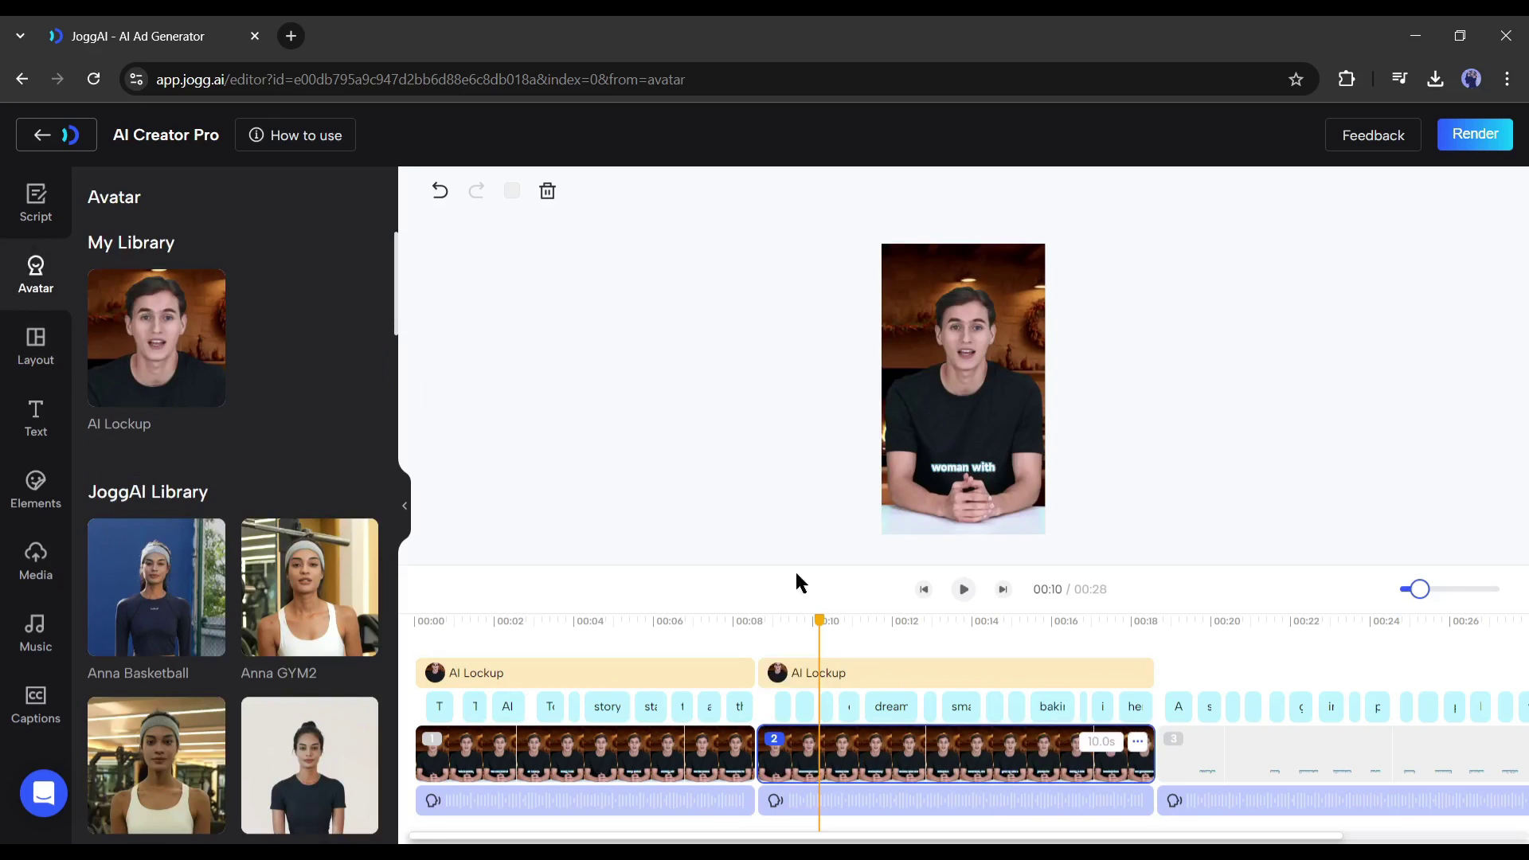
left_click(1263, 757)
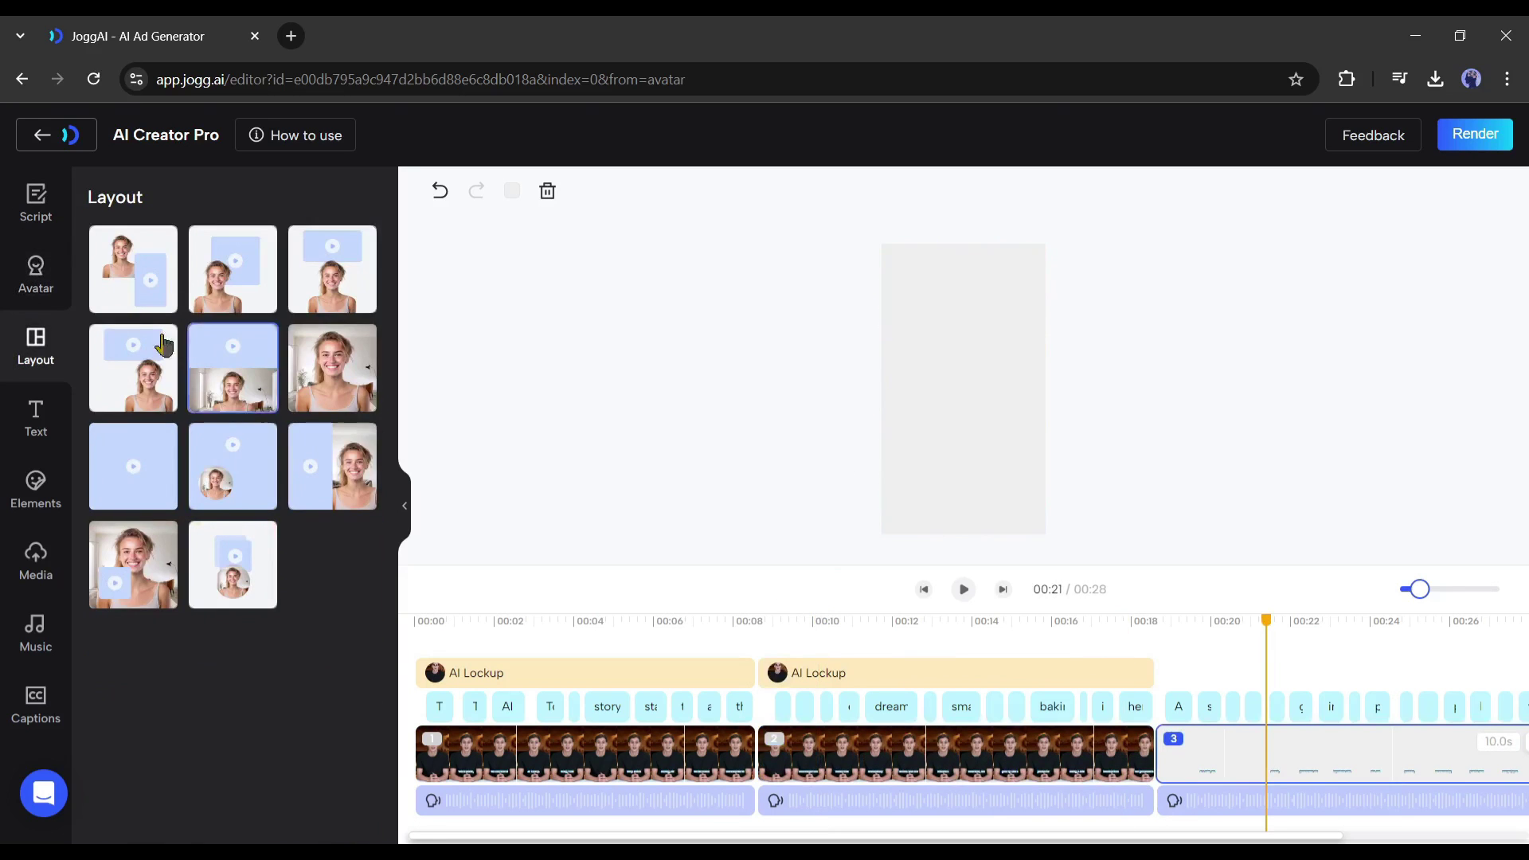
left_click(321, 372)
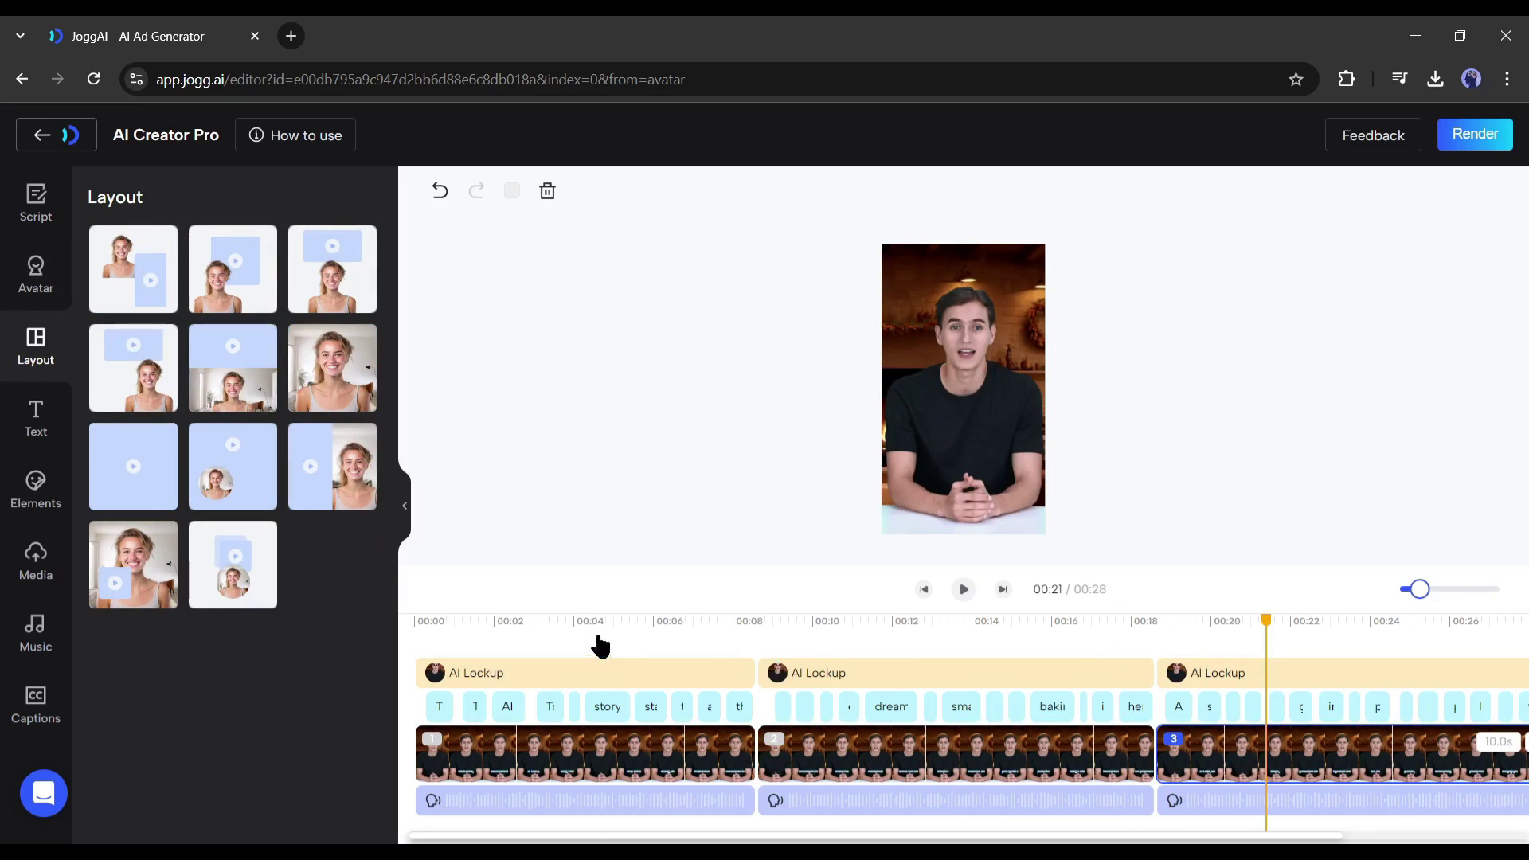
left_click(601, 647)
left_click(35, 209)
Step: Browse the Text, Shapes, Media, Music and Captions panels, then render and submit the video
left_click(17, 422)
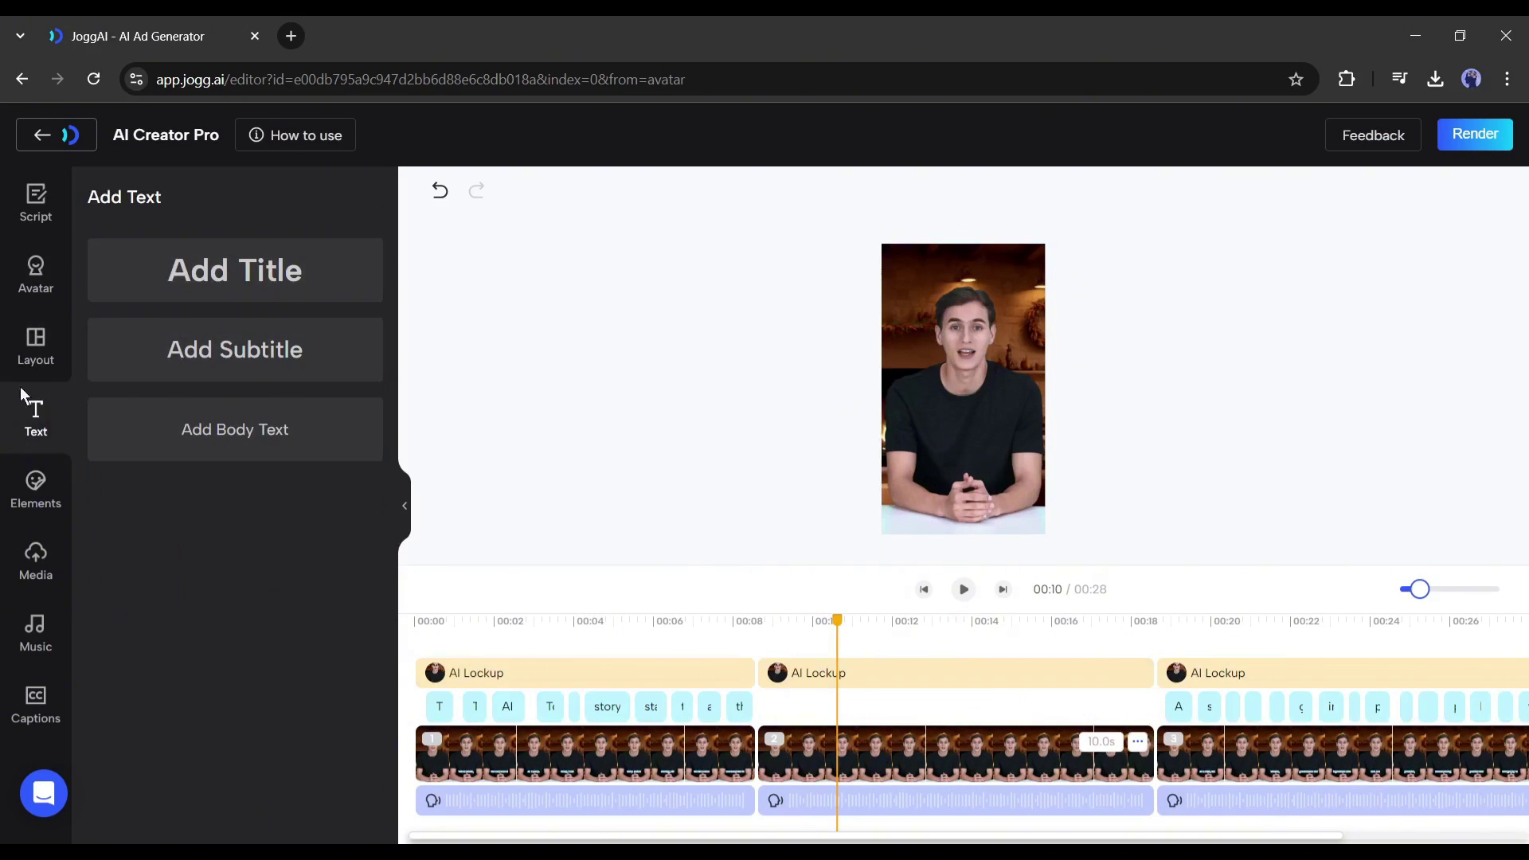
left_click(36, 494)
left_click(33, 578)
left_click(24, 633)
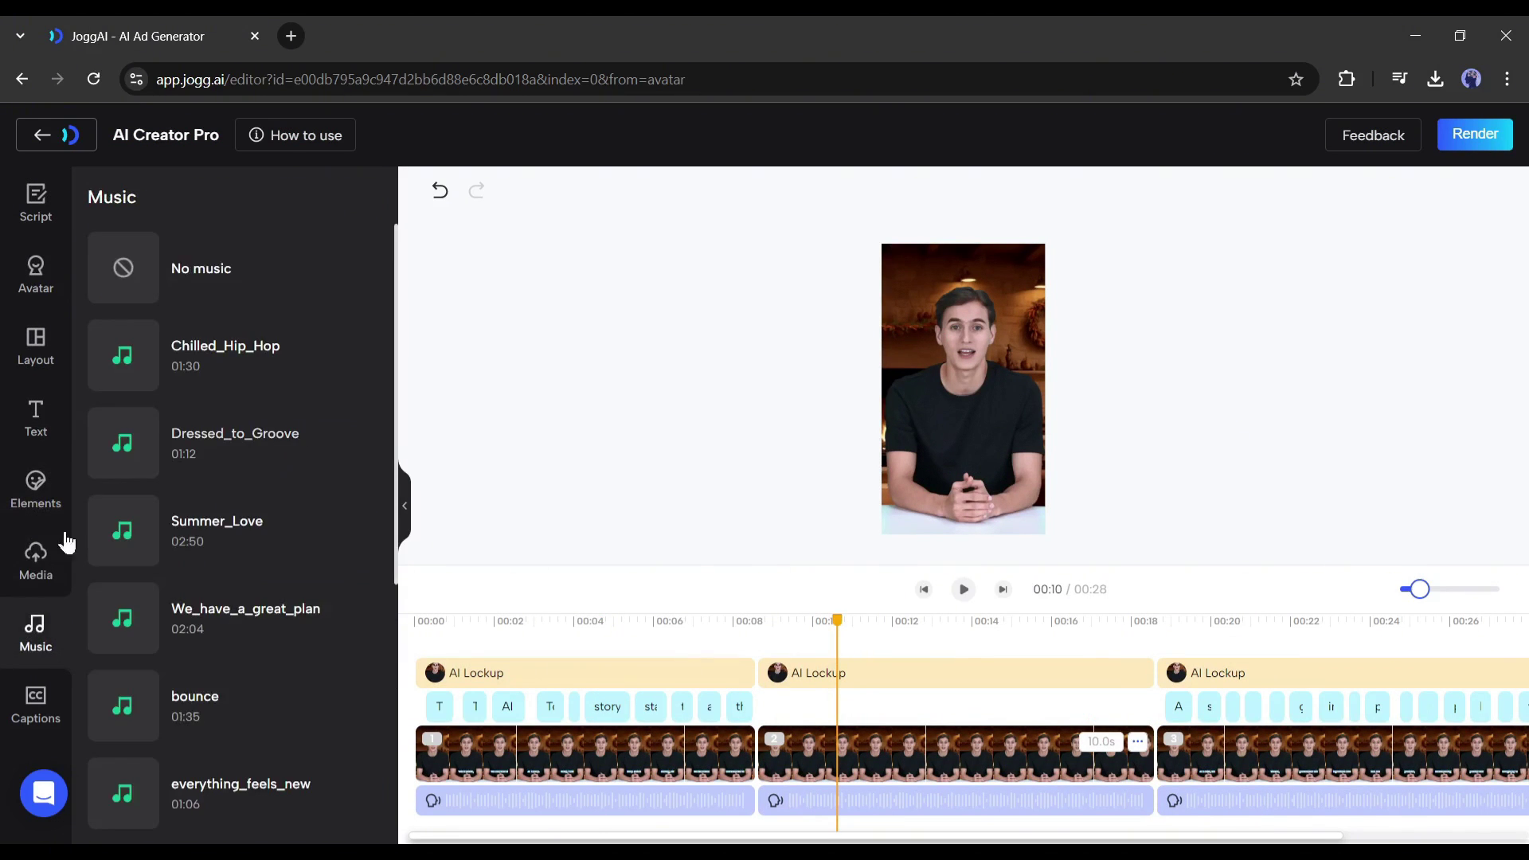
left_click(32, 709)
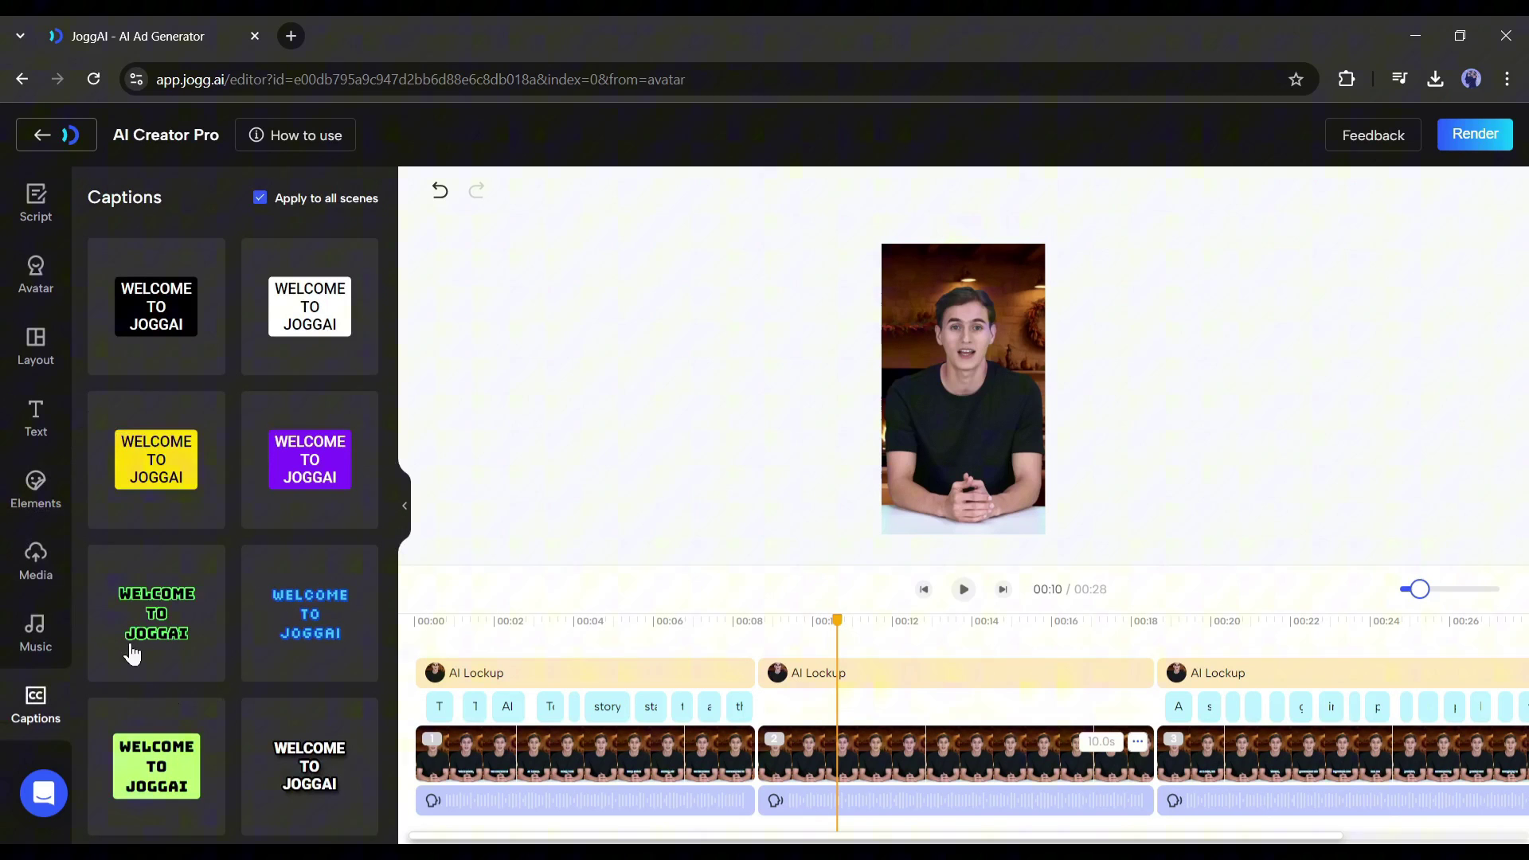
left_click(283, 768)
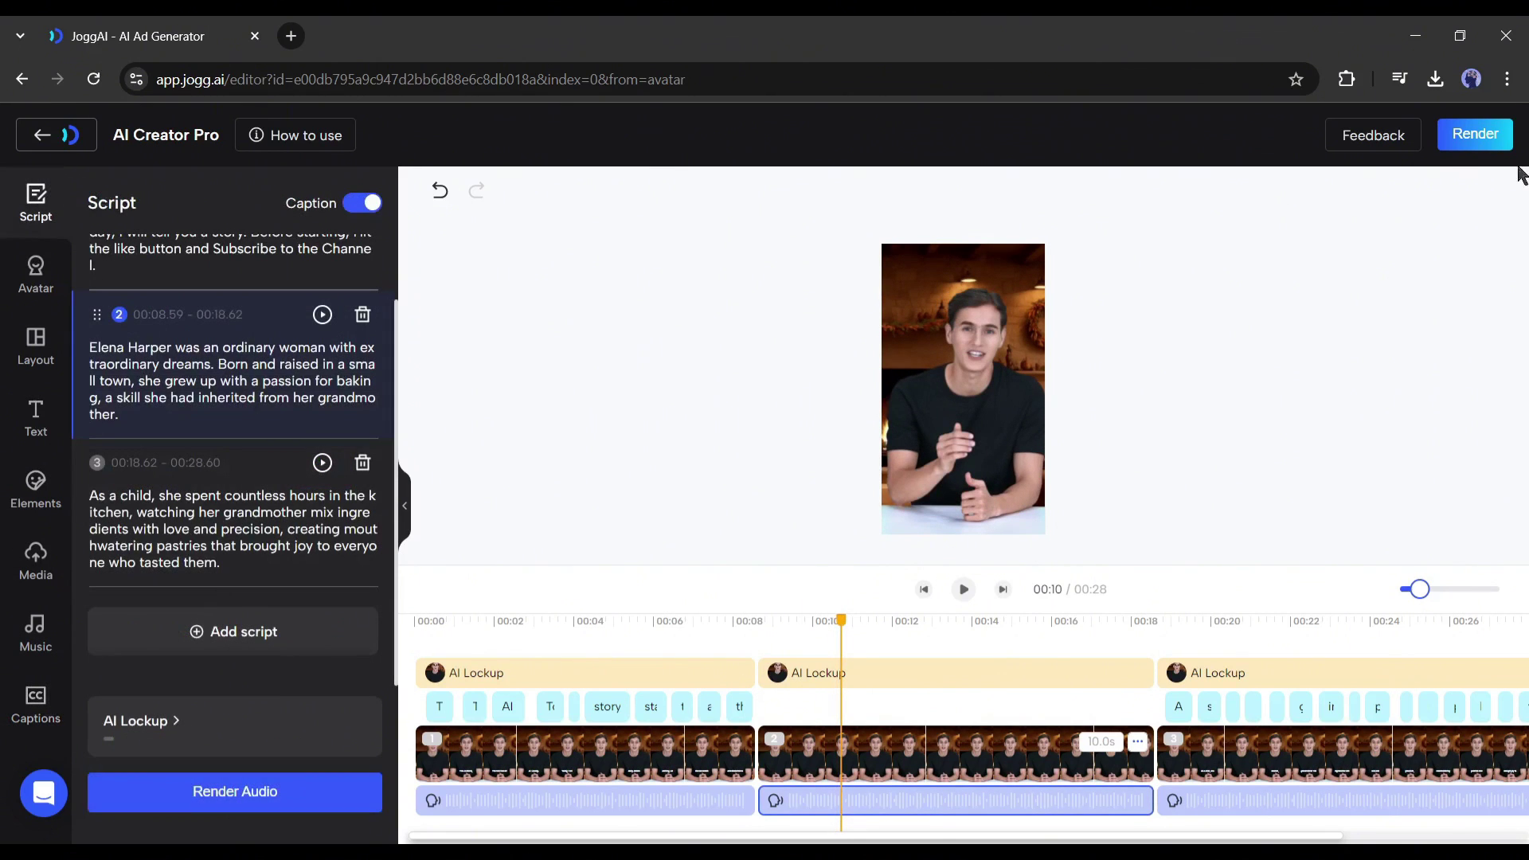
left_click(1469, 150)
left_click(1035, 770)
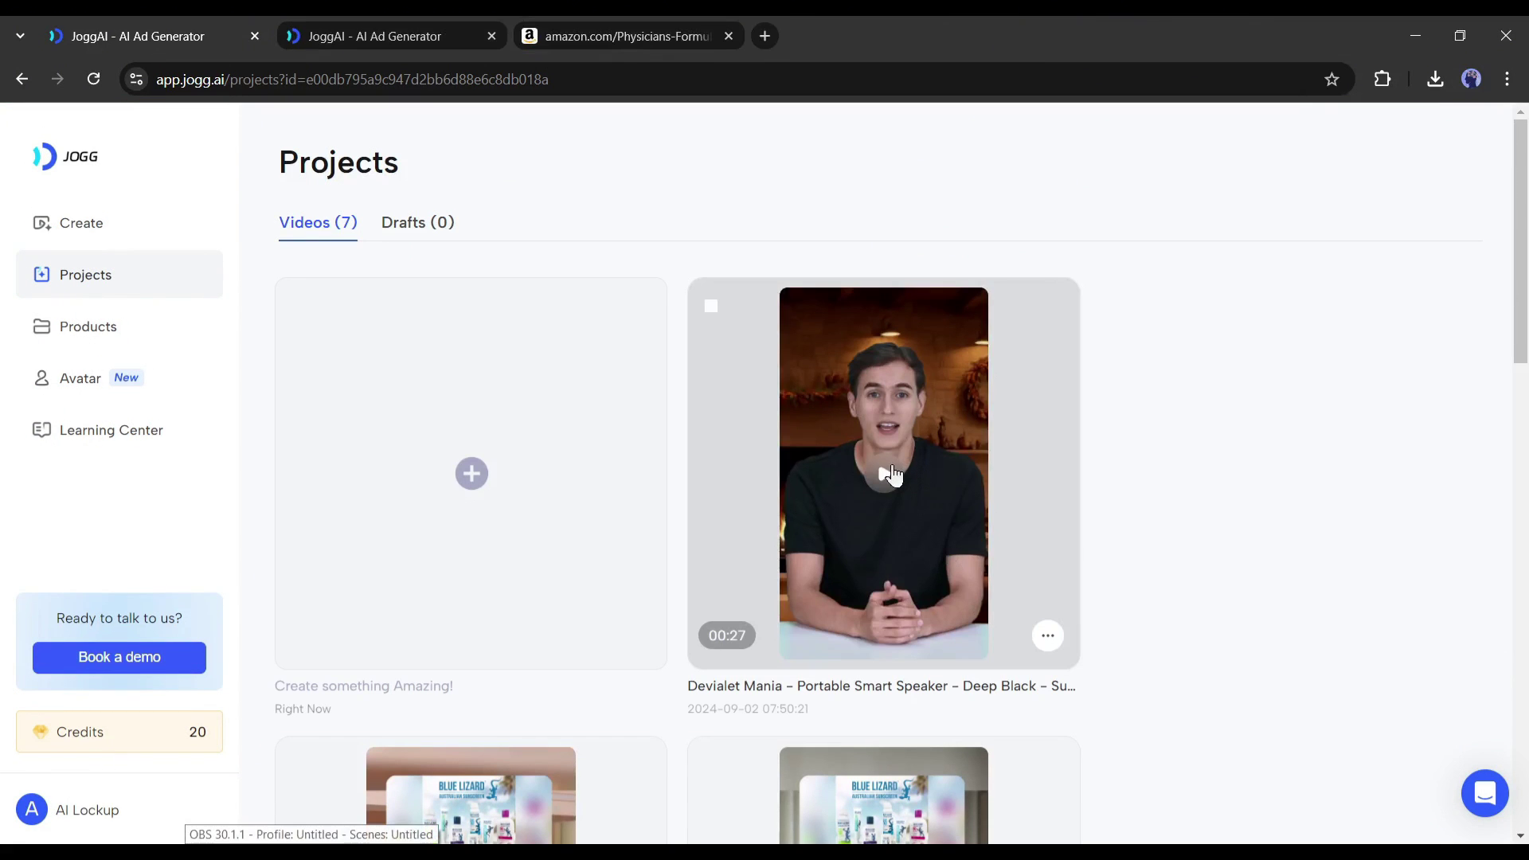
left_click(893, 475)
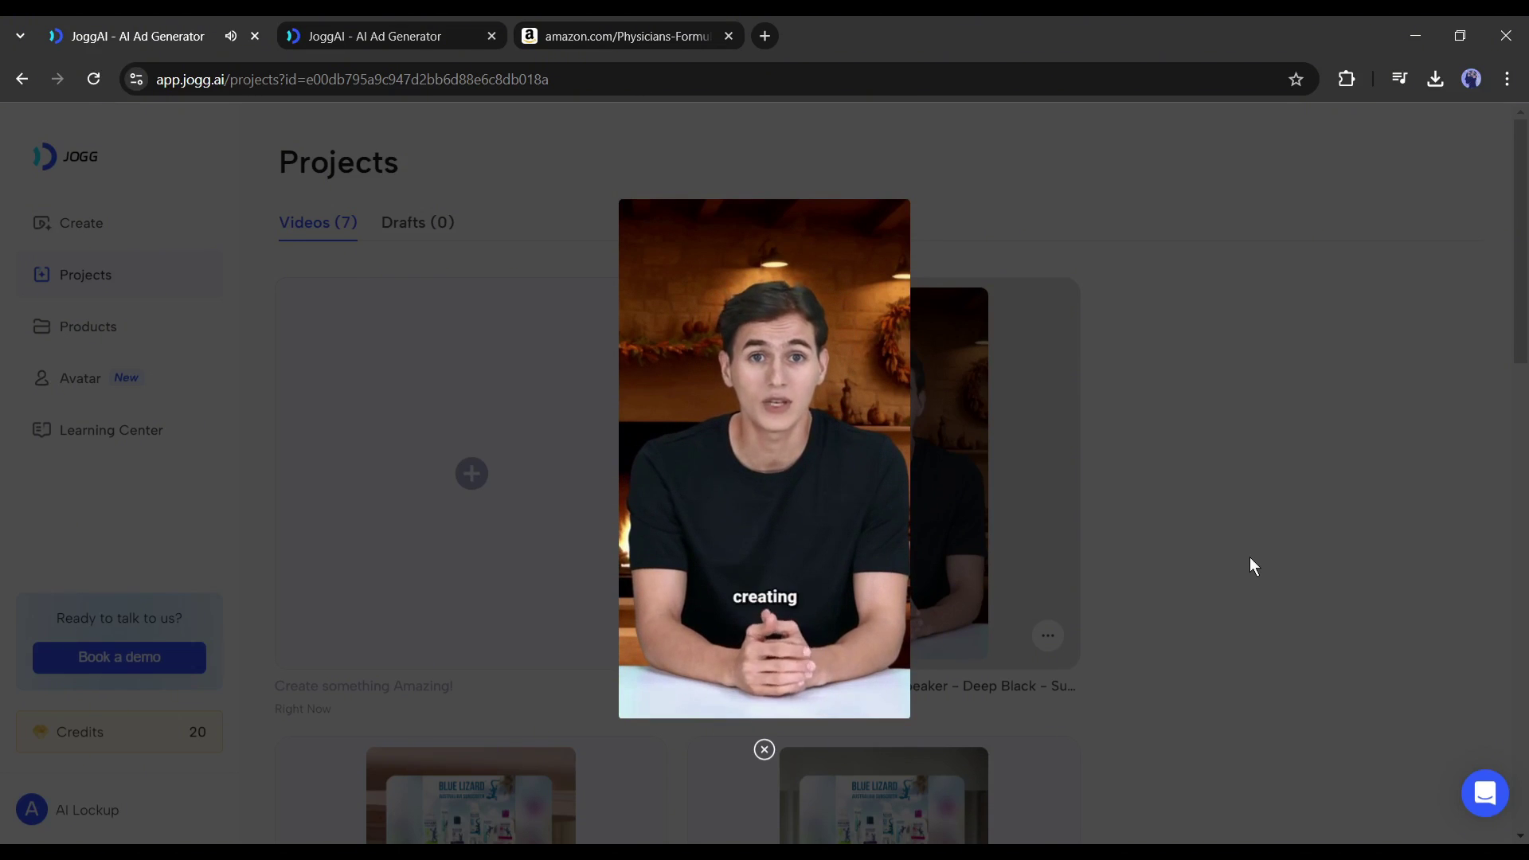
Step: Close the video preview and duplicate tab, then go to the URL to Video Ad Maker's URL field
left_click(1116, 315)
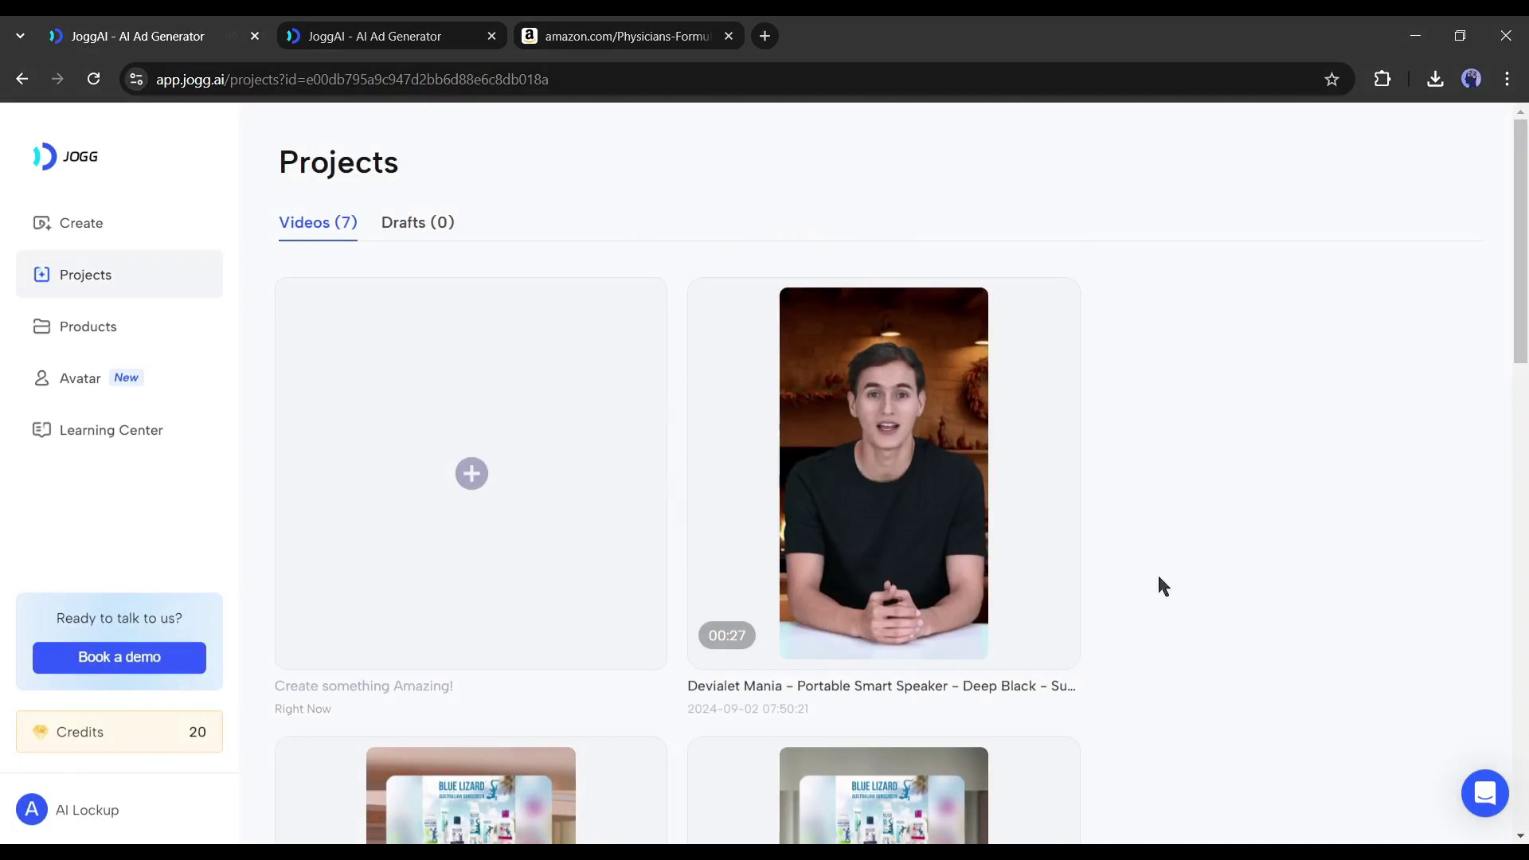
key("ctrl+w")
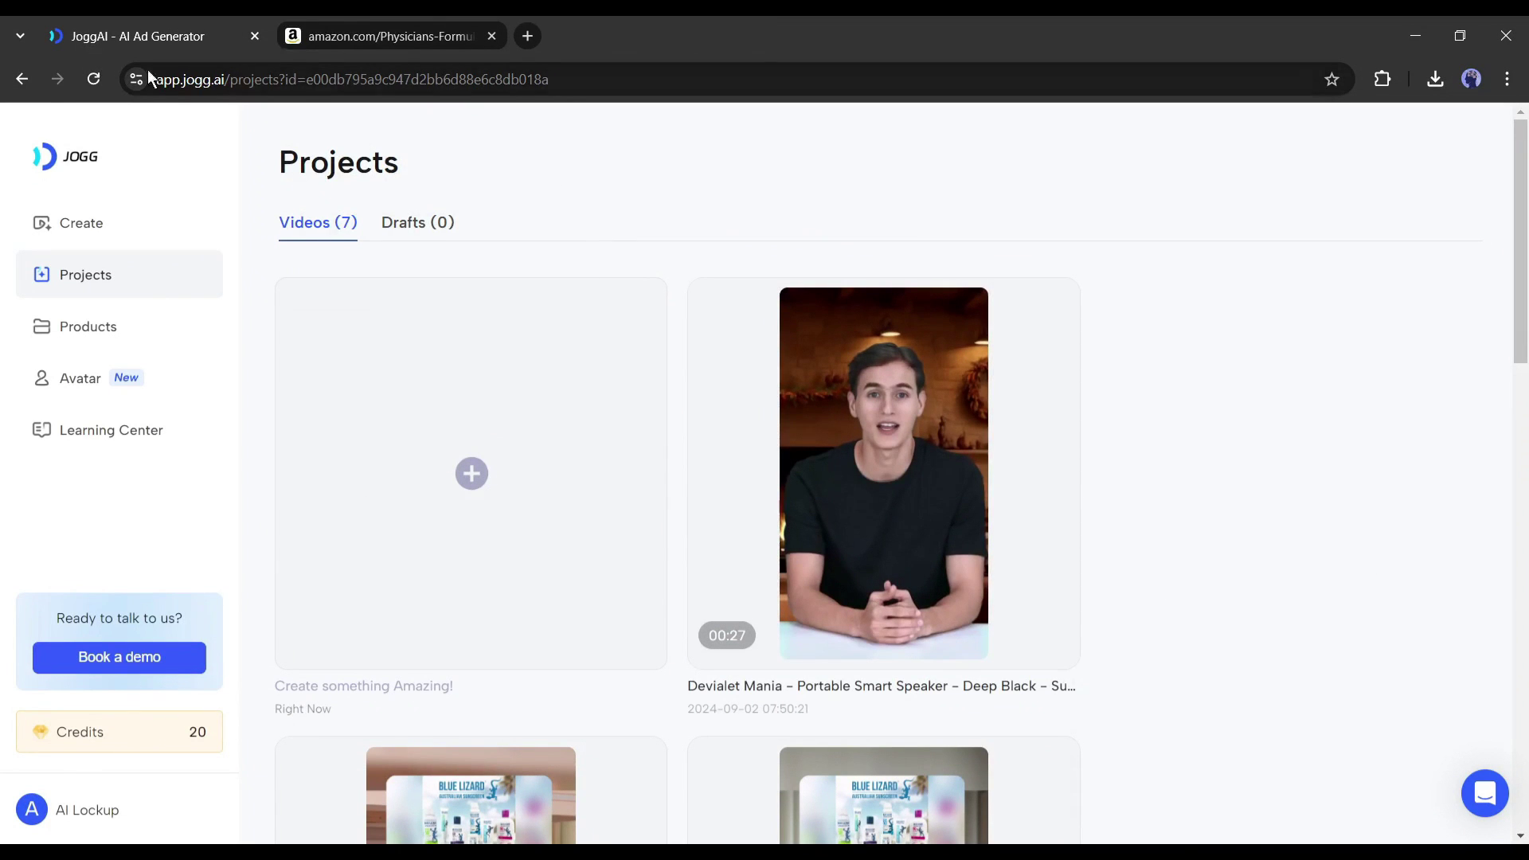
left_click(88, 217)
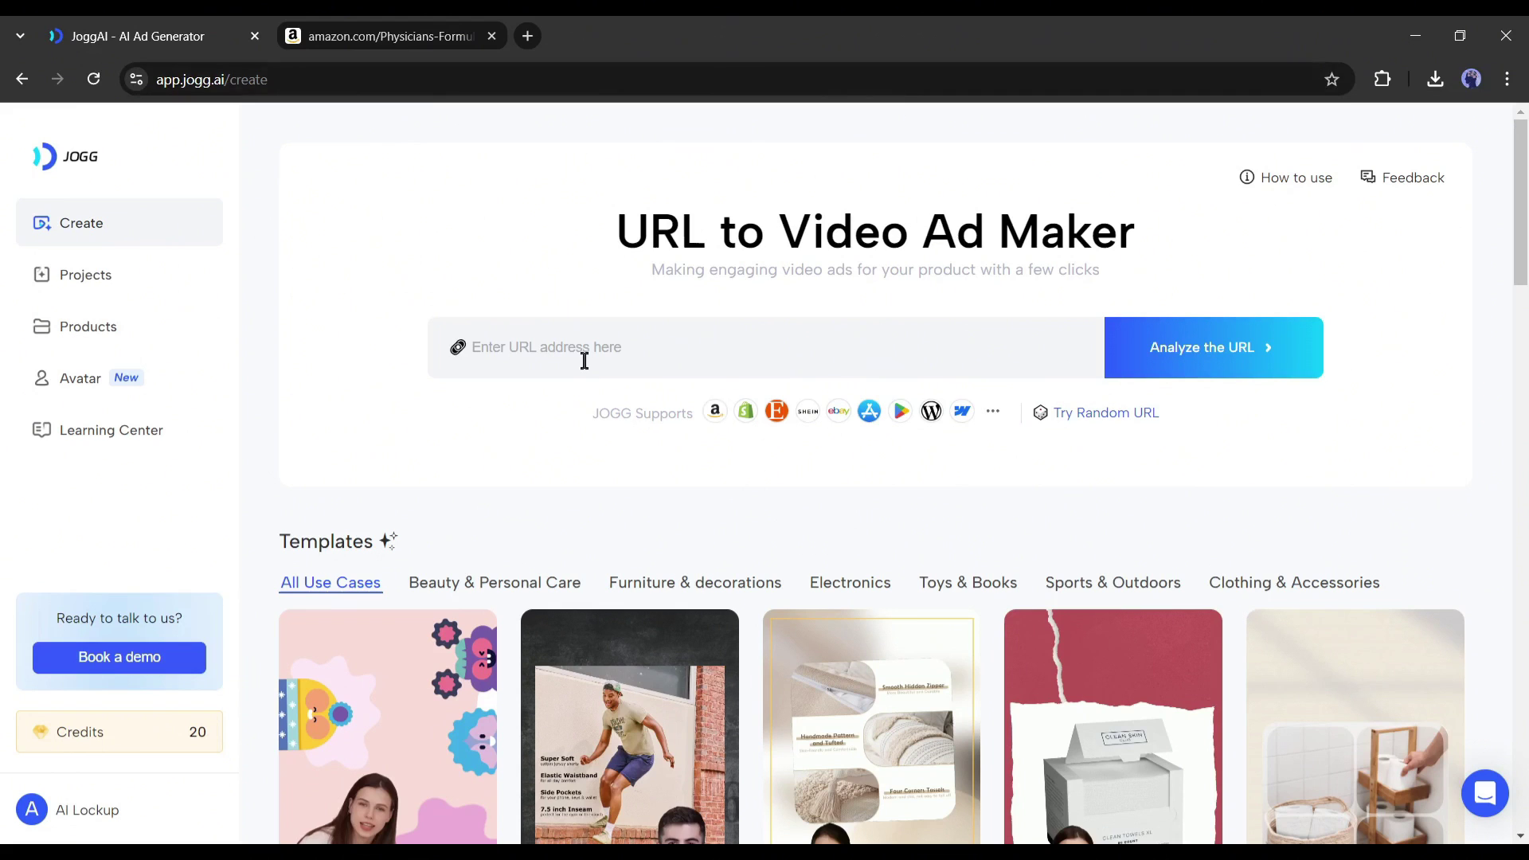
left_click(554, 352)
Step: Copy the Amazon blush listing URL, paste it into JoggAI and analyze it
left_click(320, 19)
scroll(799, 531, "down", 4)
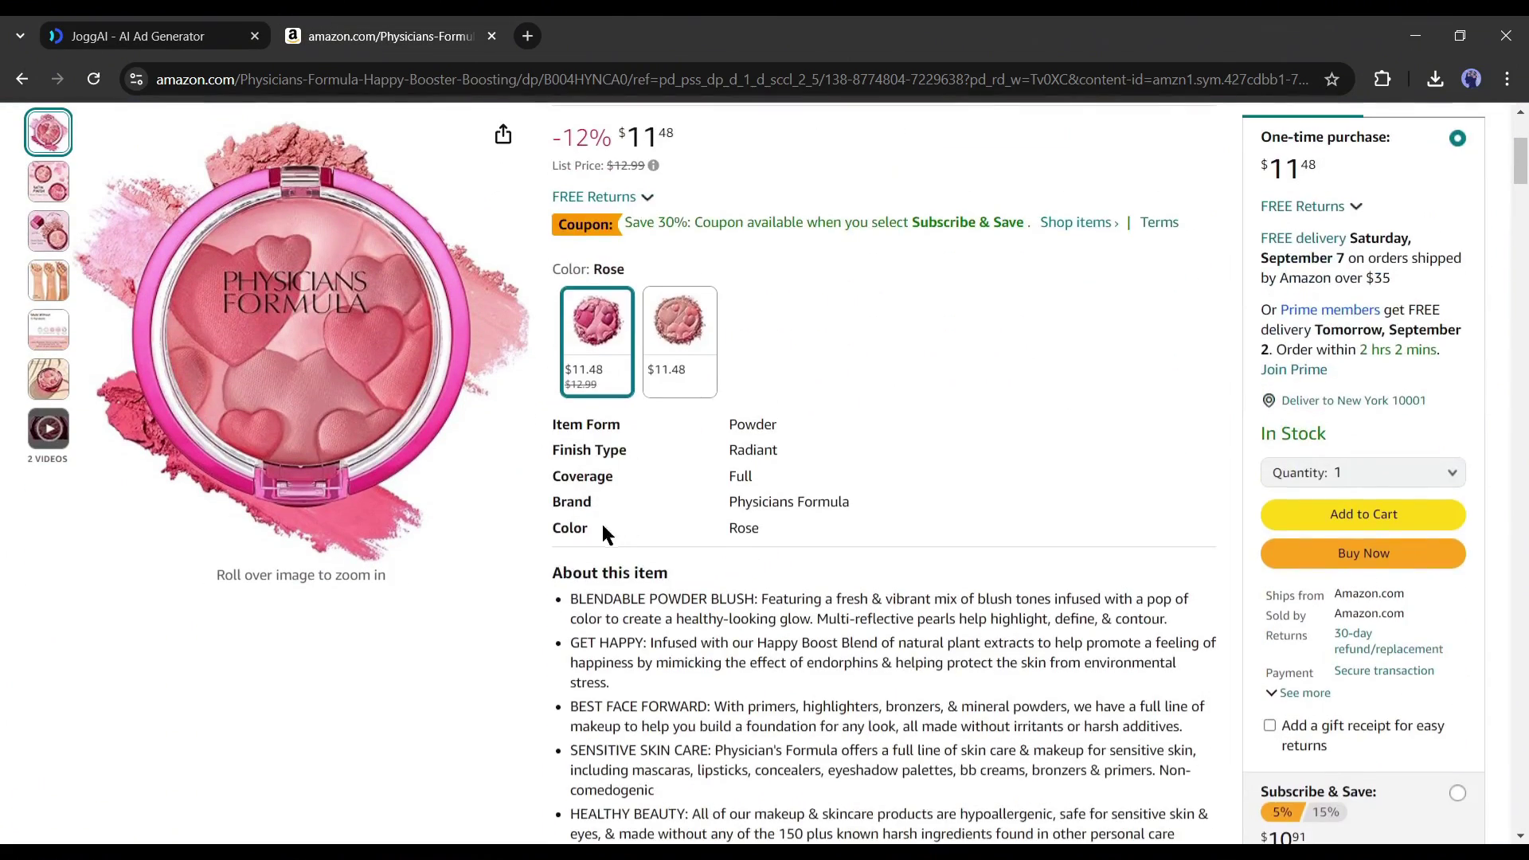
scroll(382, 633, "up", 4)
left_click(504, 82)
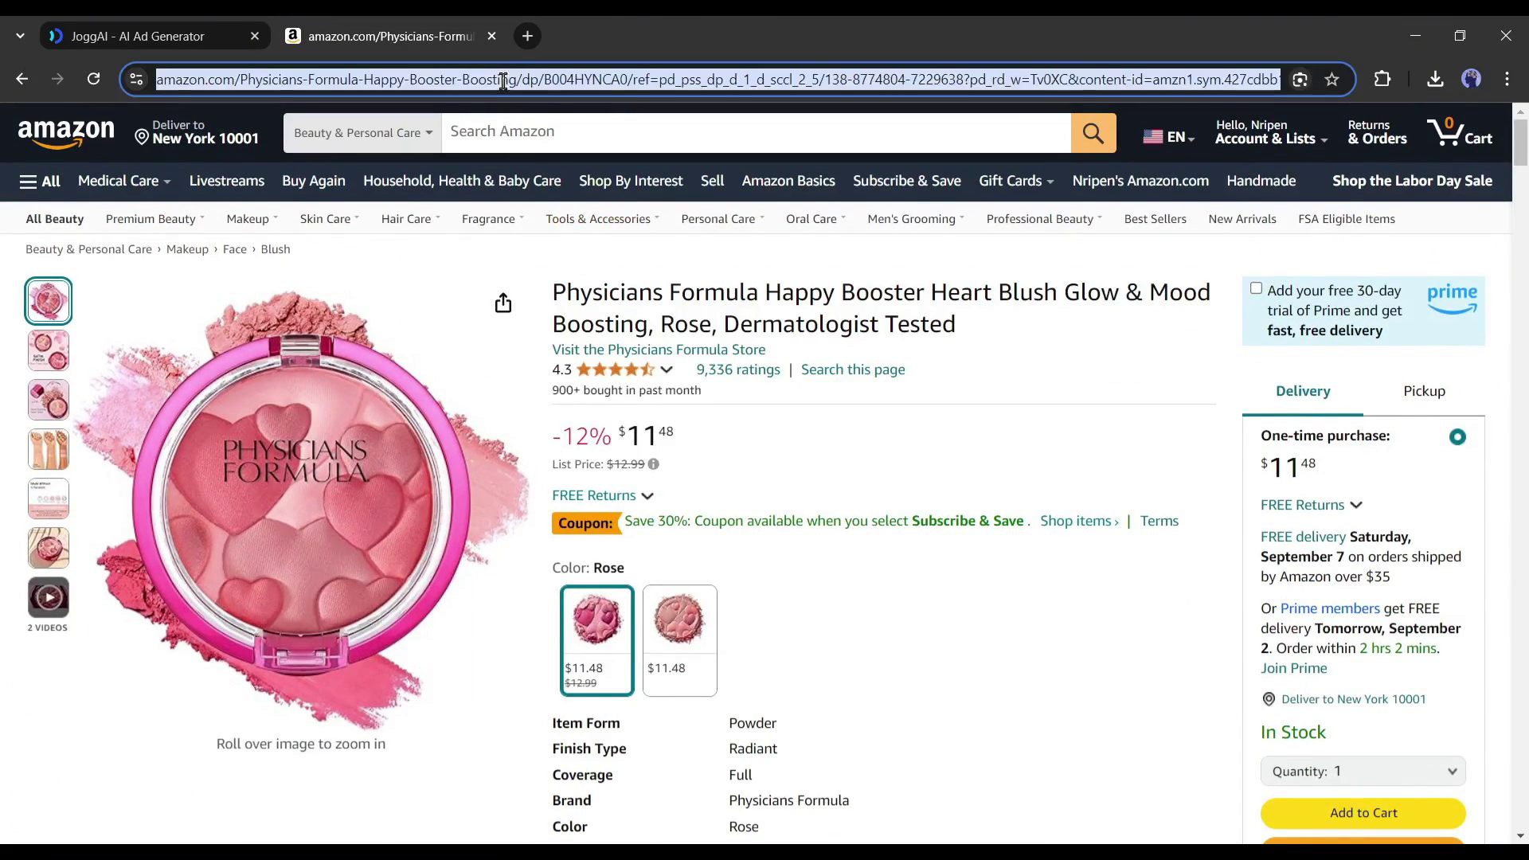
left_click(189, 24)
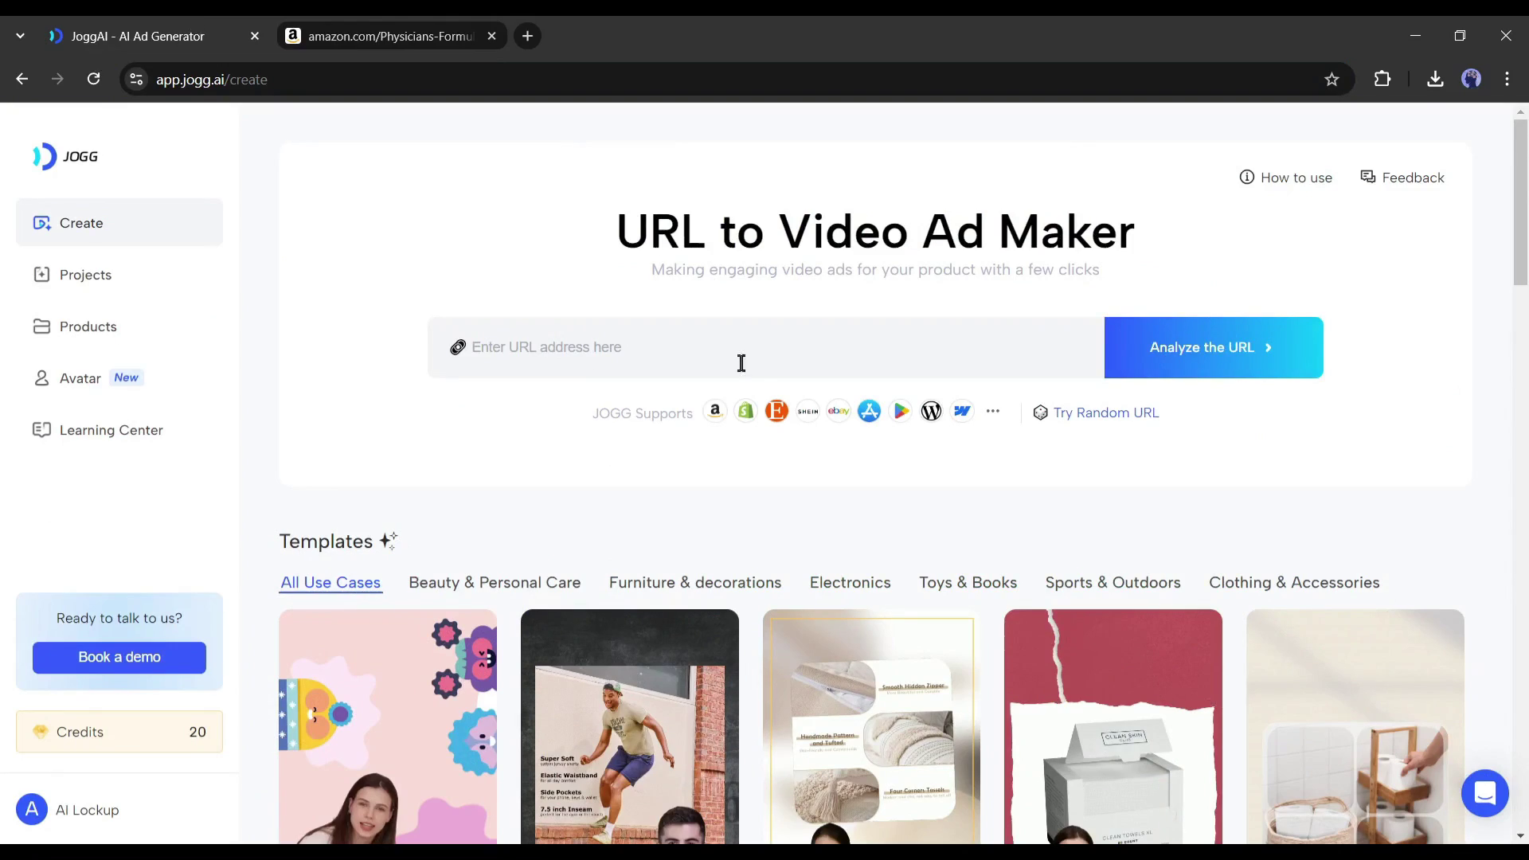
left_click(691, 356)
key("ctrl+v")
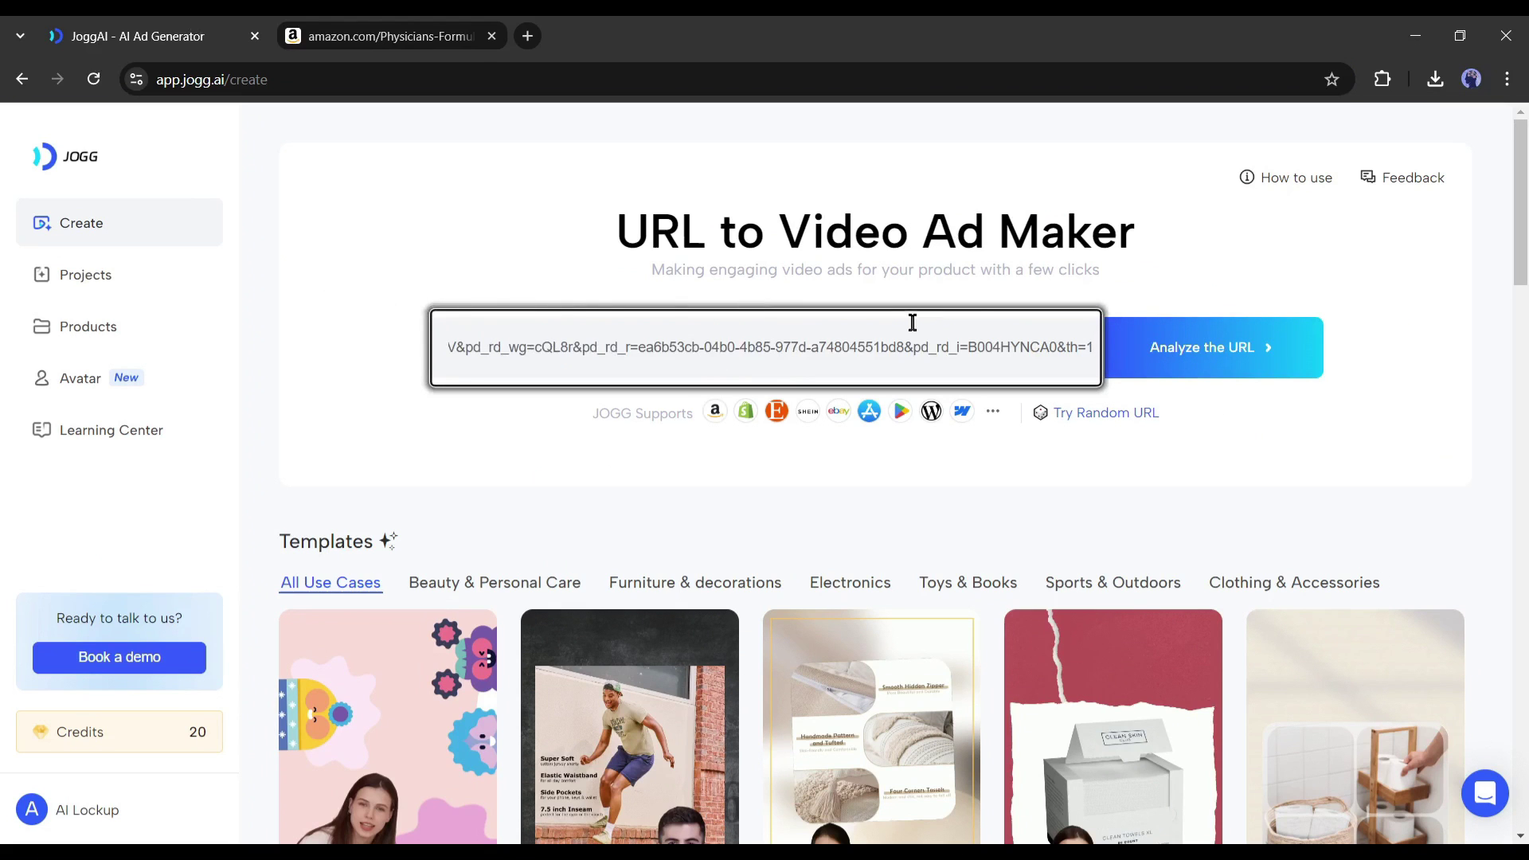
left_click(1256, 344)
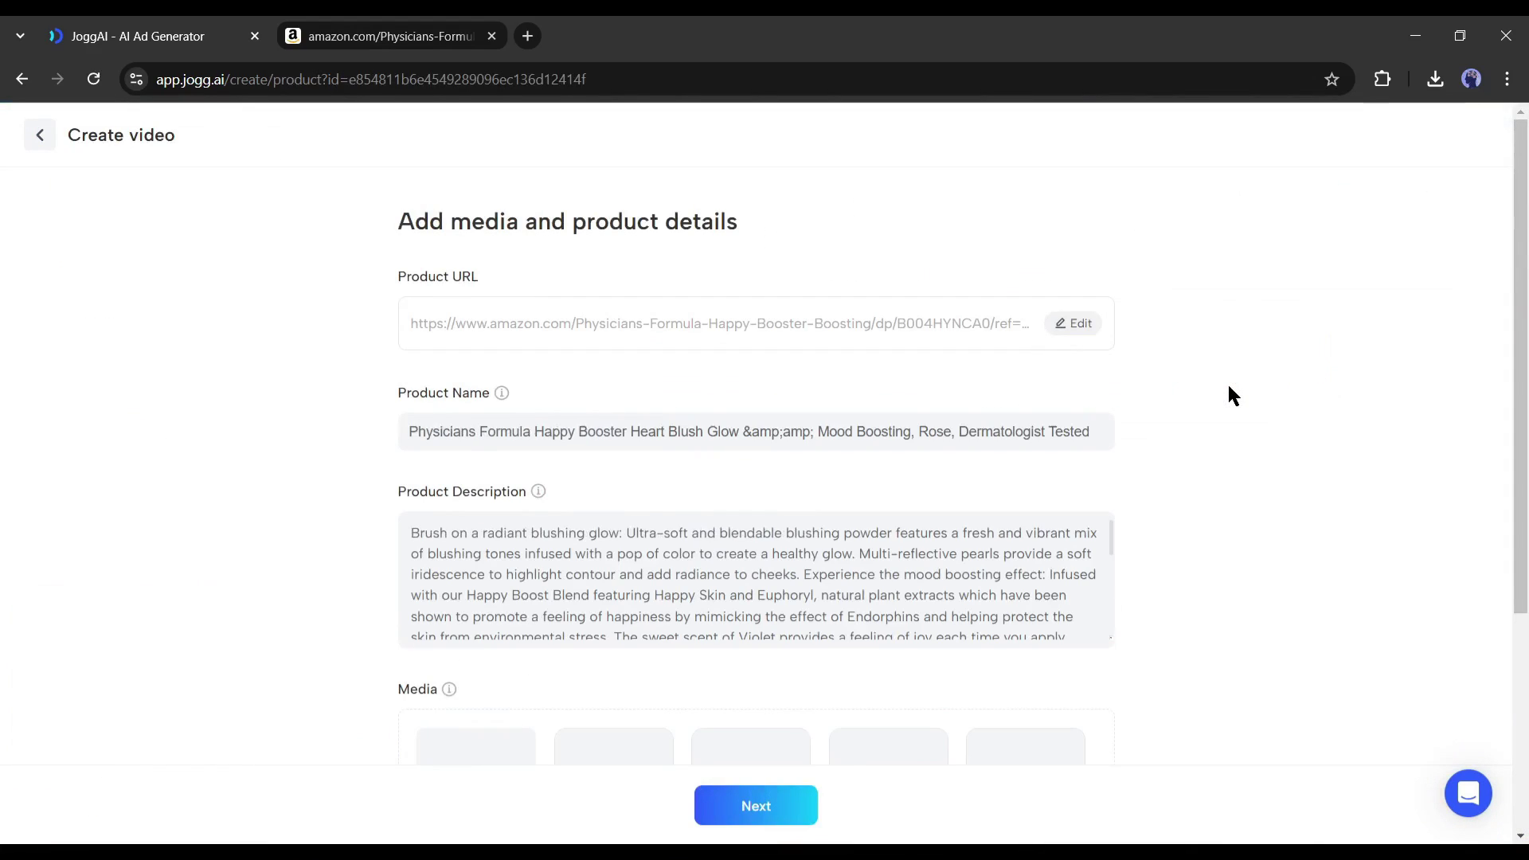
Step: Review the imported product name, description and six media images
left_click(579, 432)
scroll(890, 482, "down", 3)
left_click(683, 385)
scroll(683, 386, "down", 6)
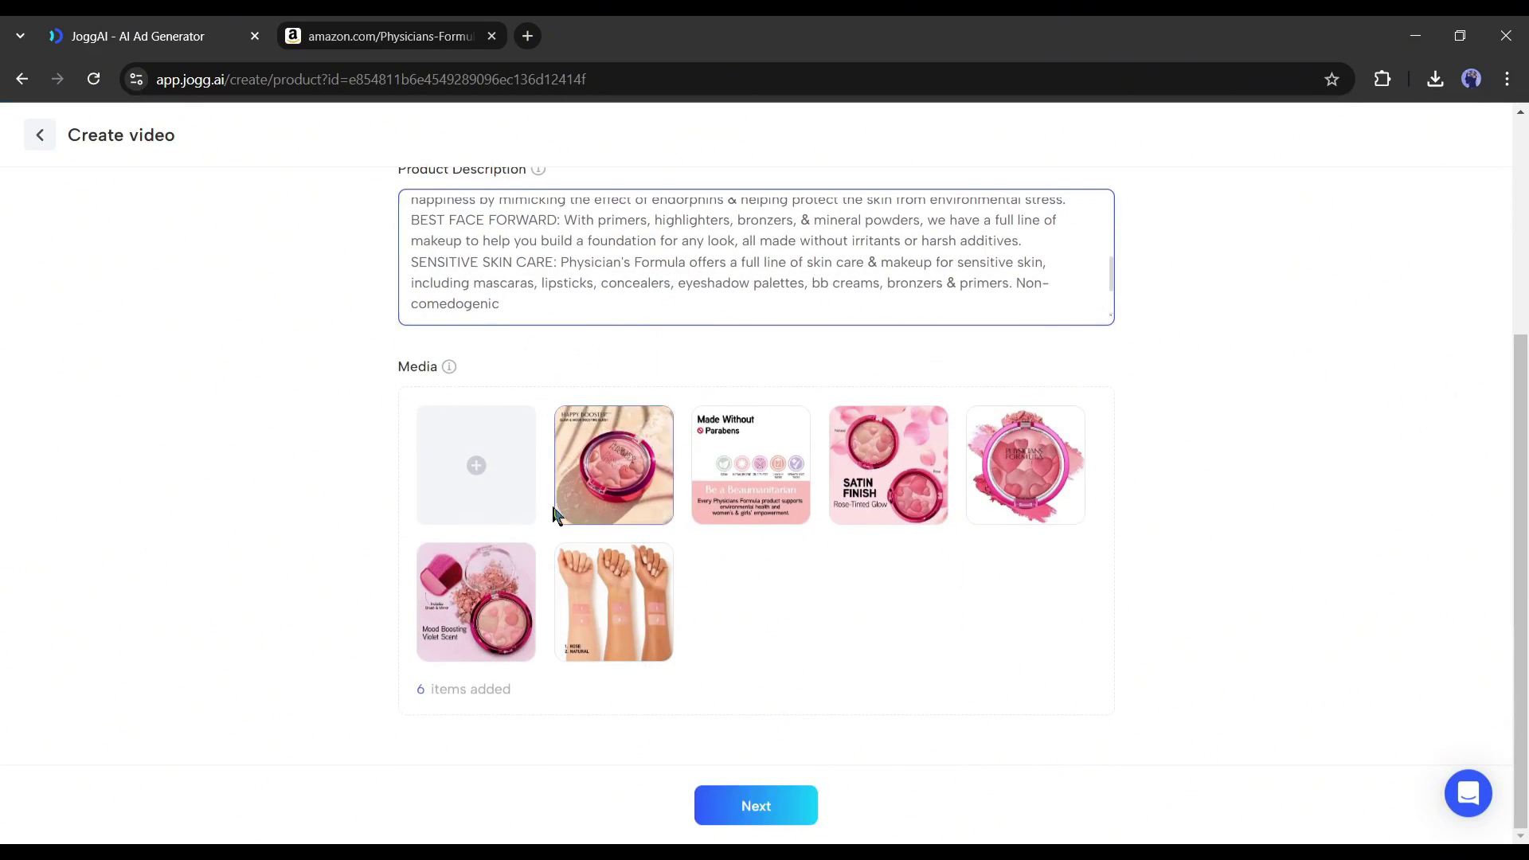
Step: In the video settings, keep 9:16 and set the ad length to 60 seconds
left_click(740, 790)
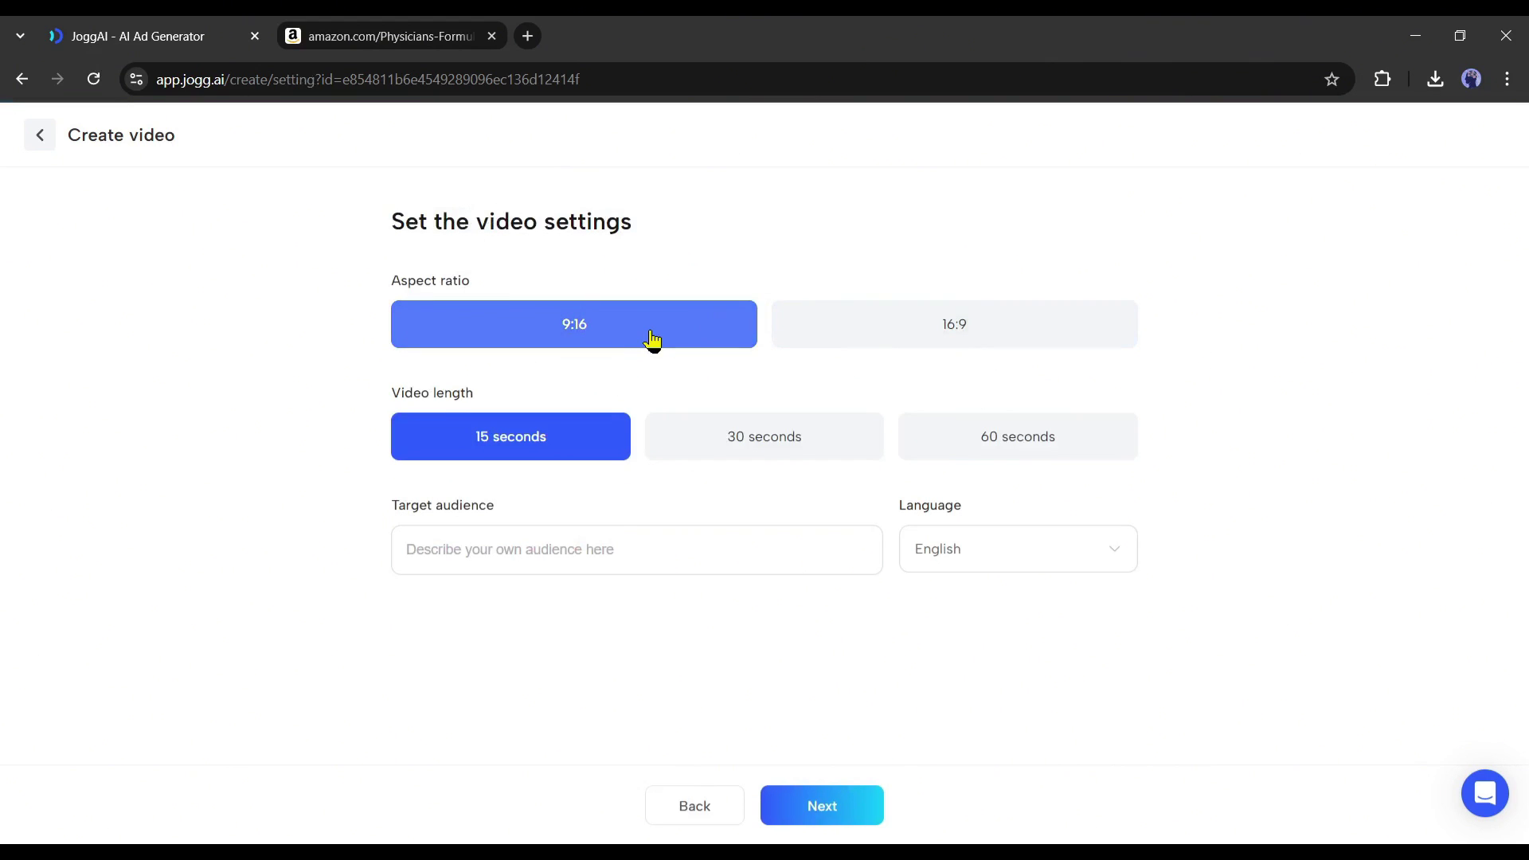
left_click(797, 449)
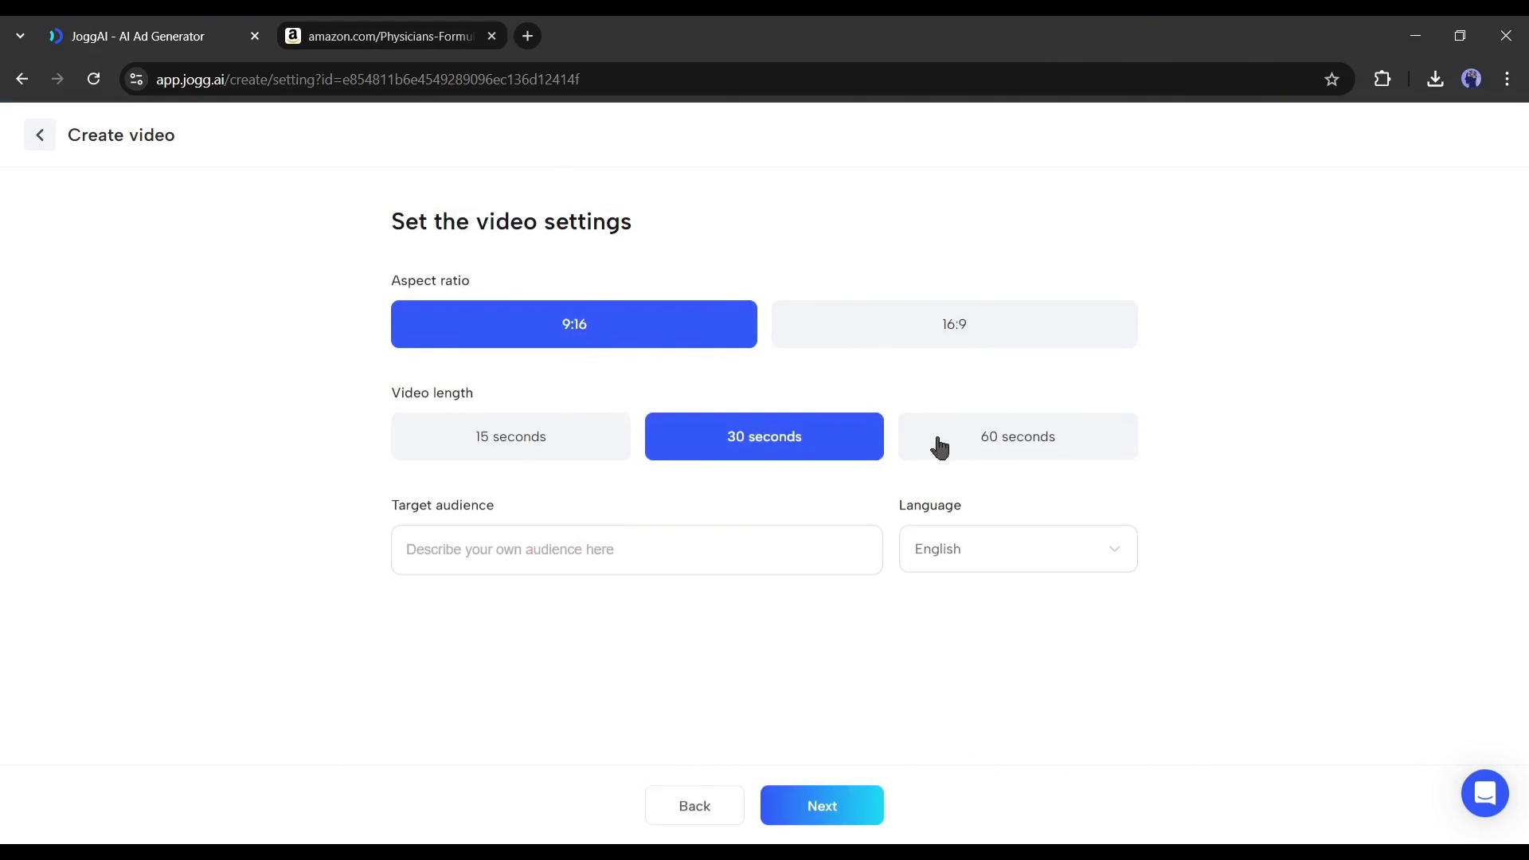
left_click(998, 449)
left_click(777, 446)
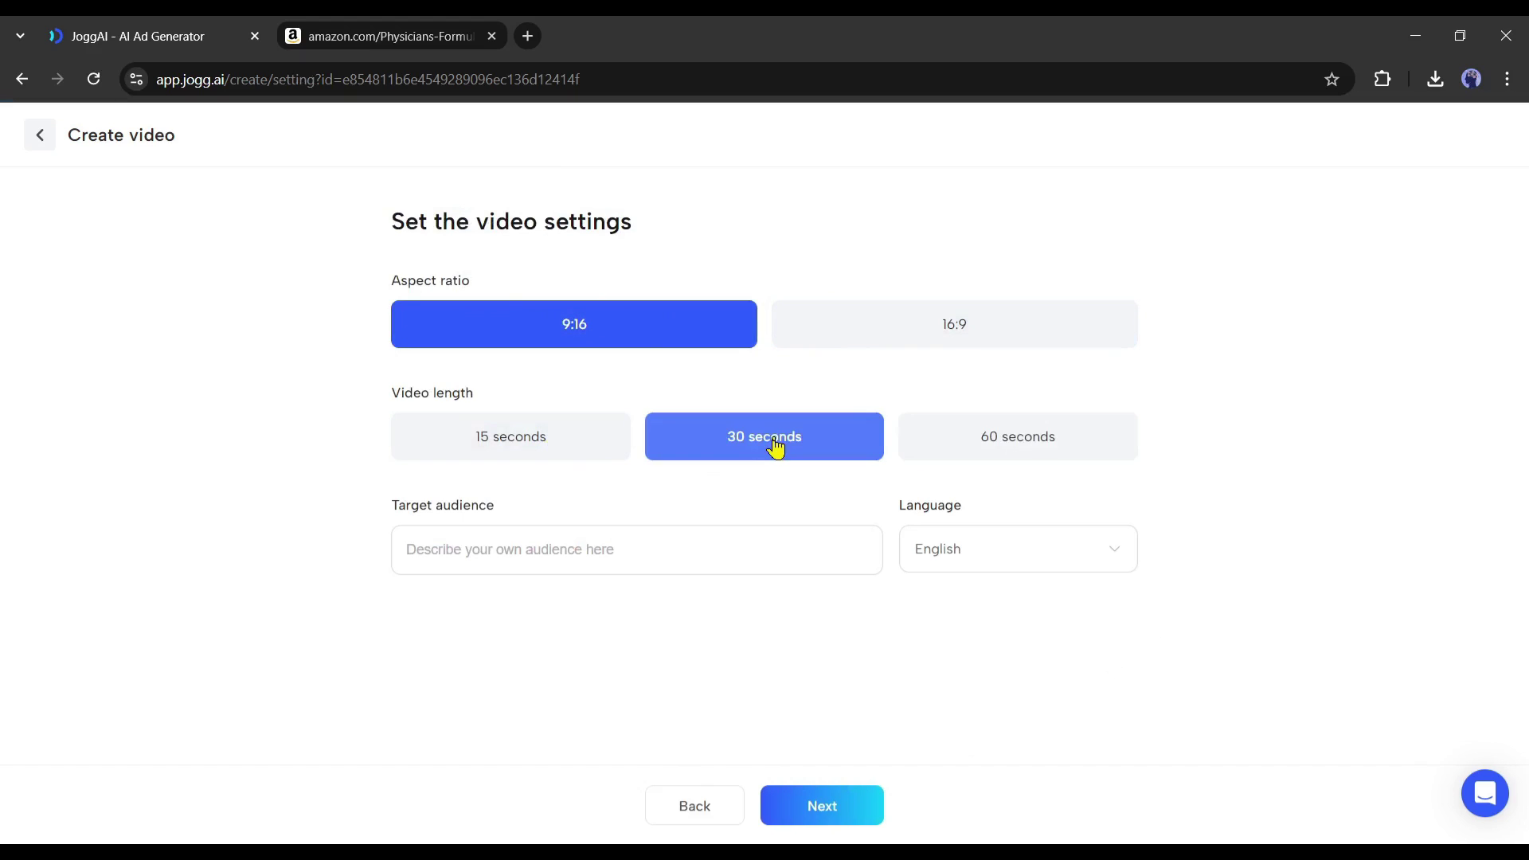
left_click(1007, 449)
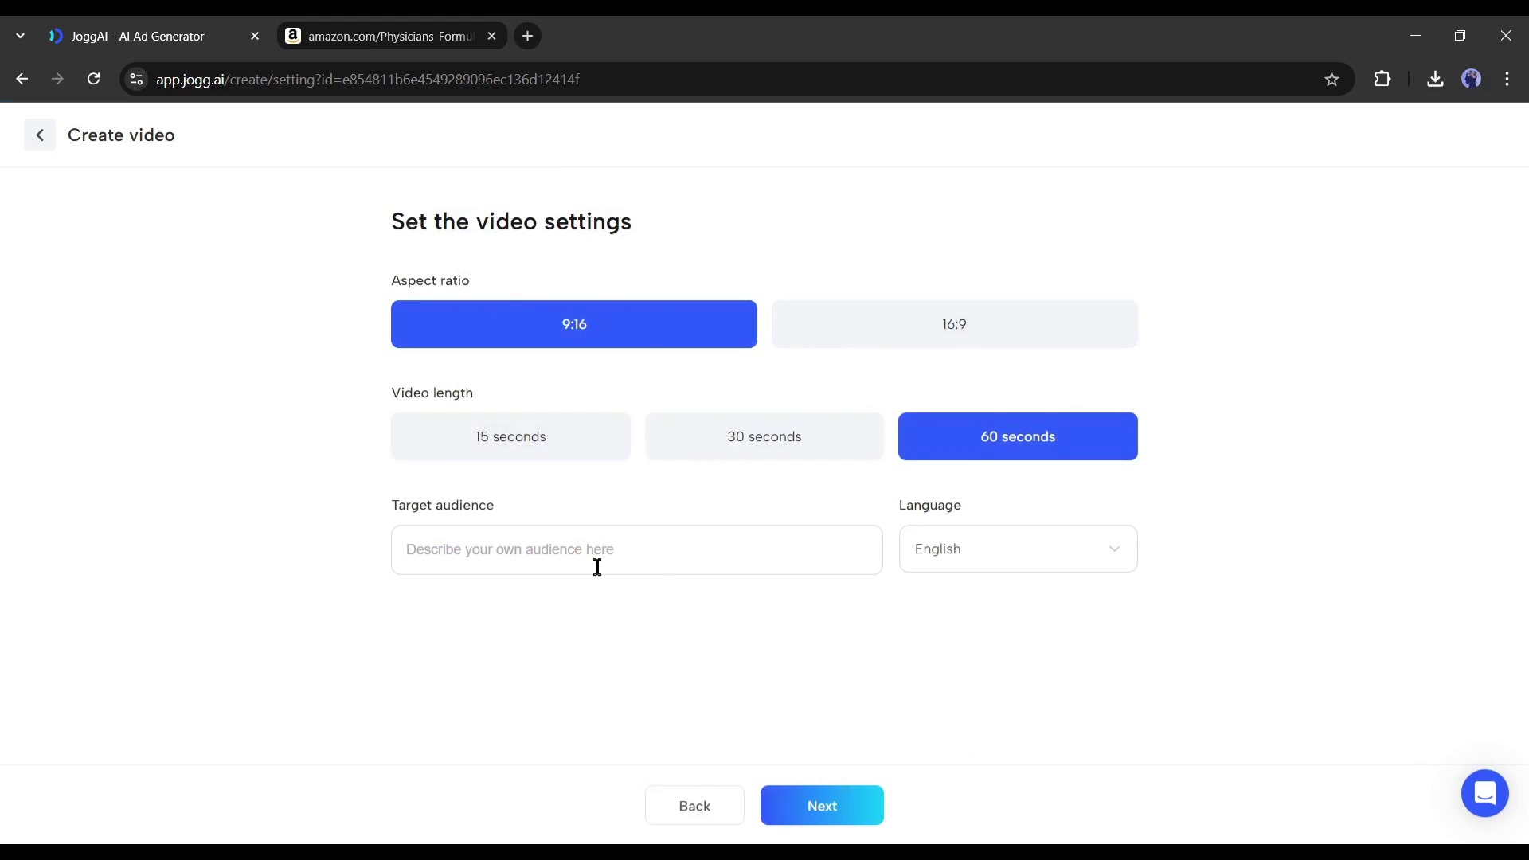
Step: Leave the voice language as English and generate AI scripts
left_click(564, 548)
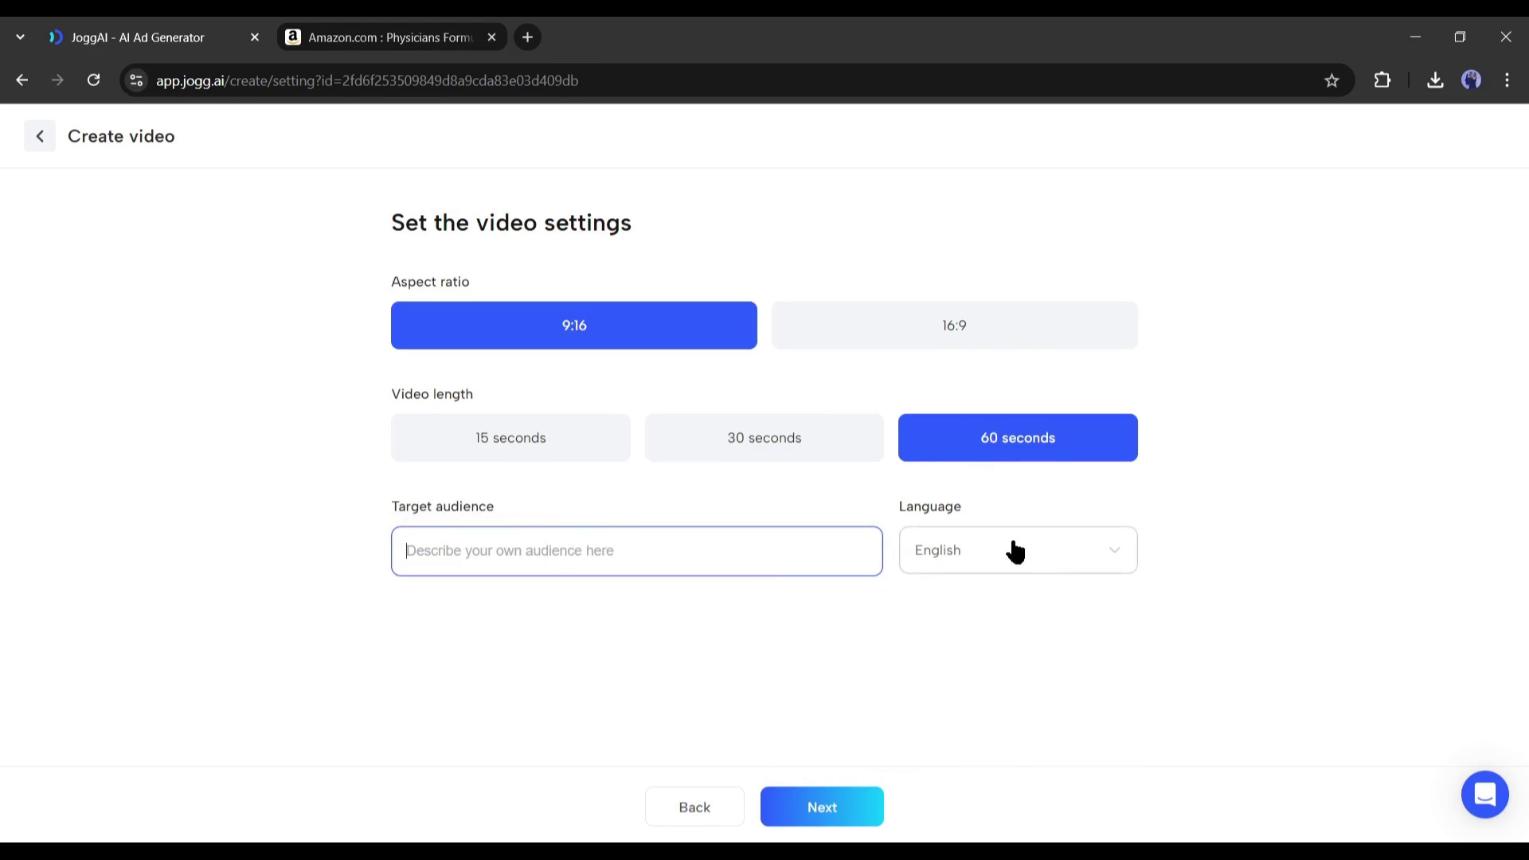
left_click(1013, 550)
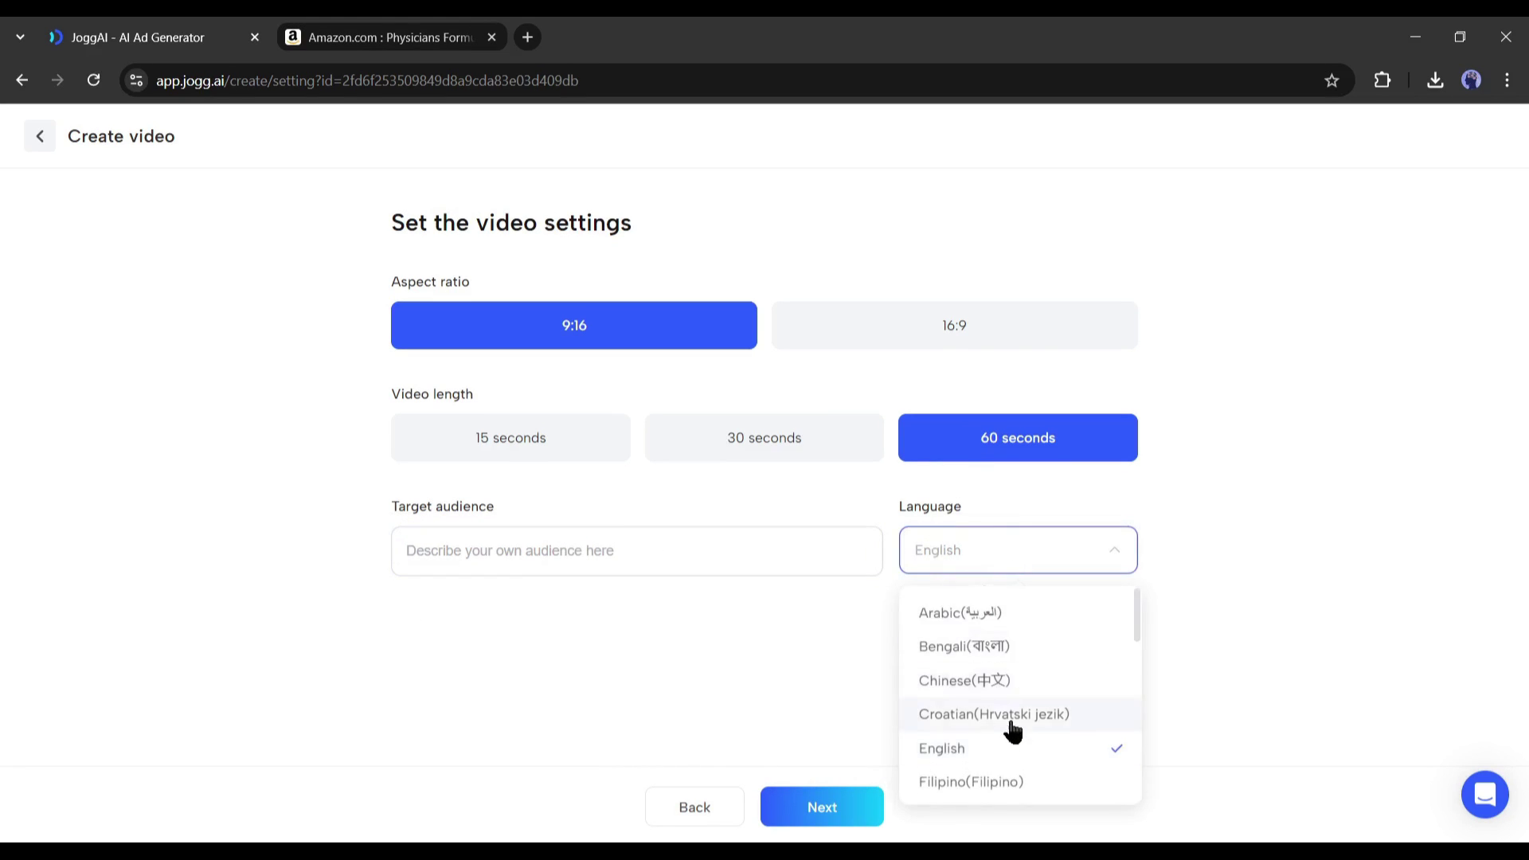
scroll(1014, 727, "down", 5)
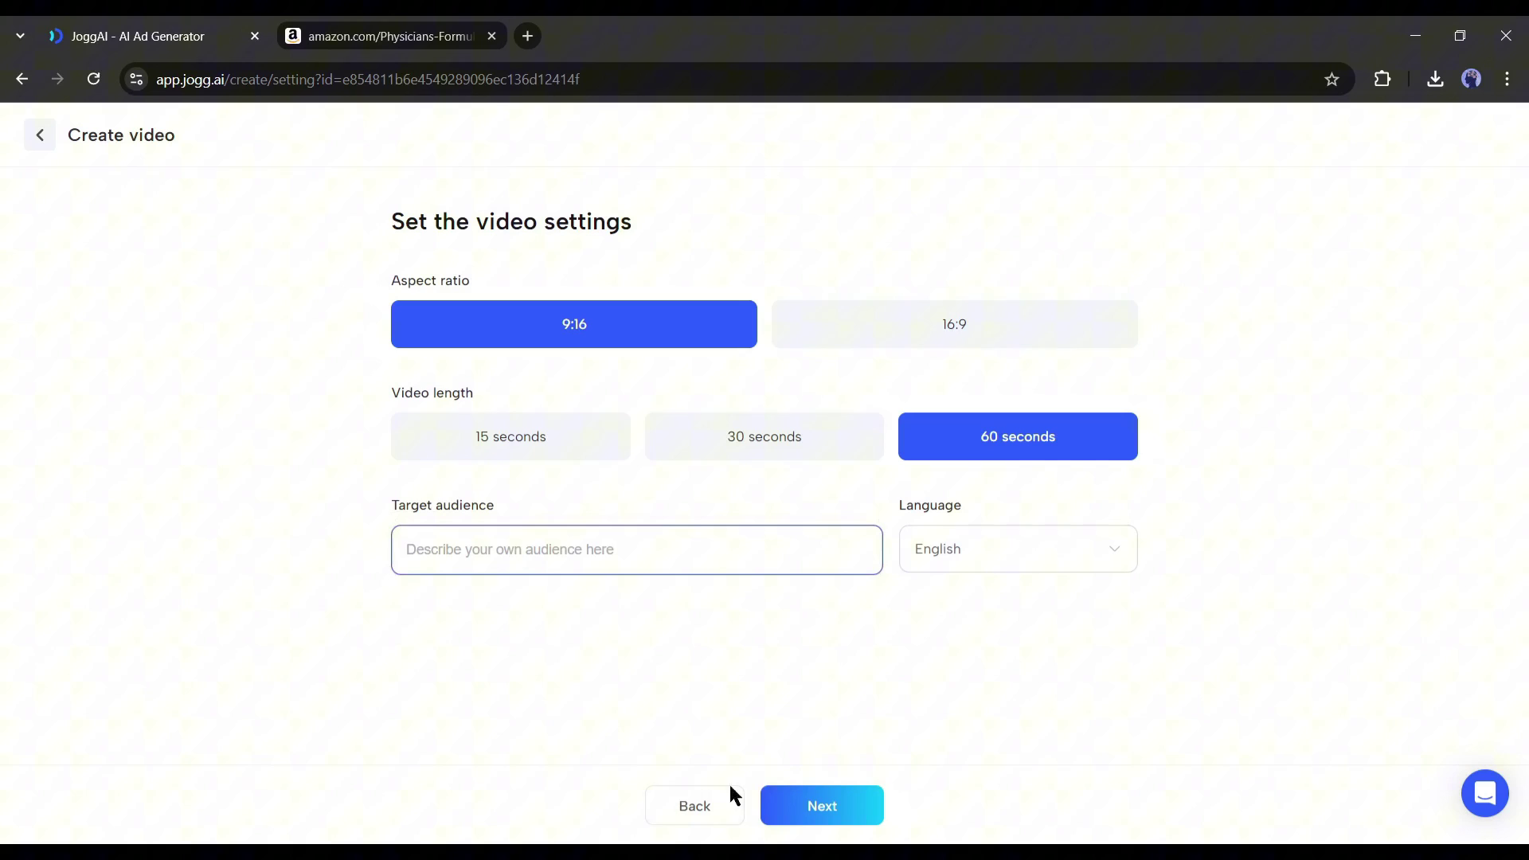
left_click(820, 810)
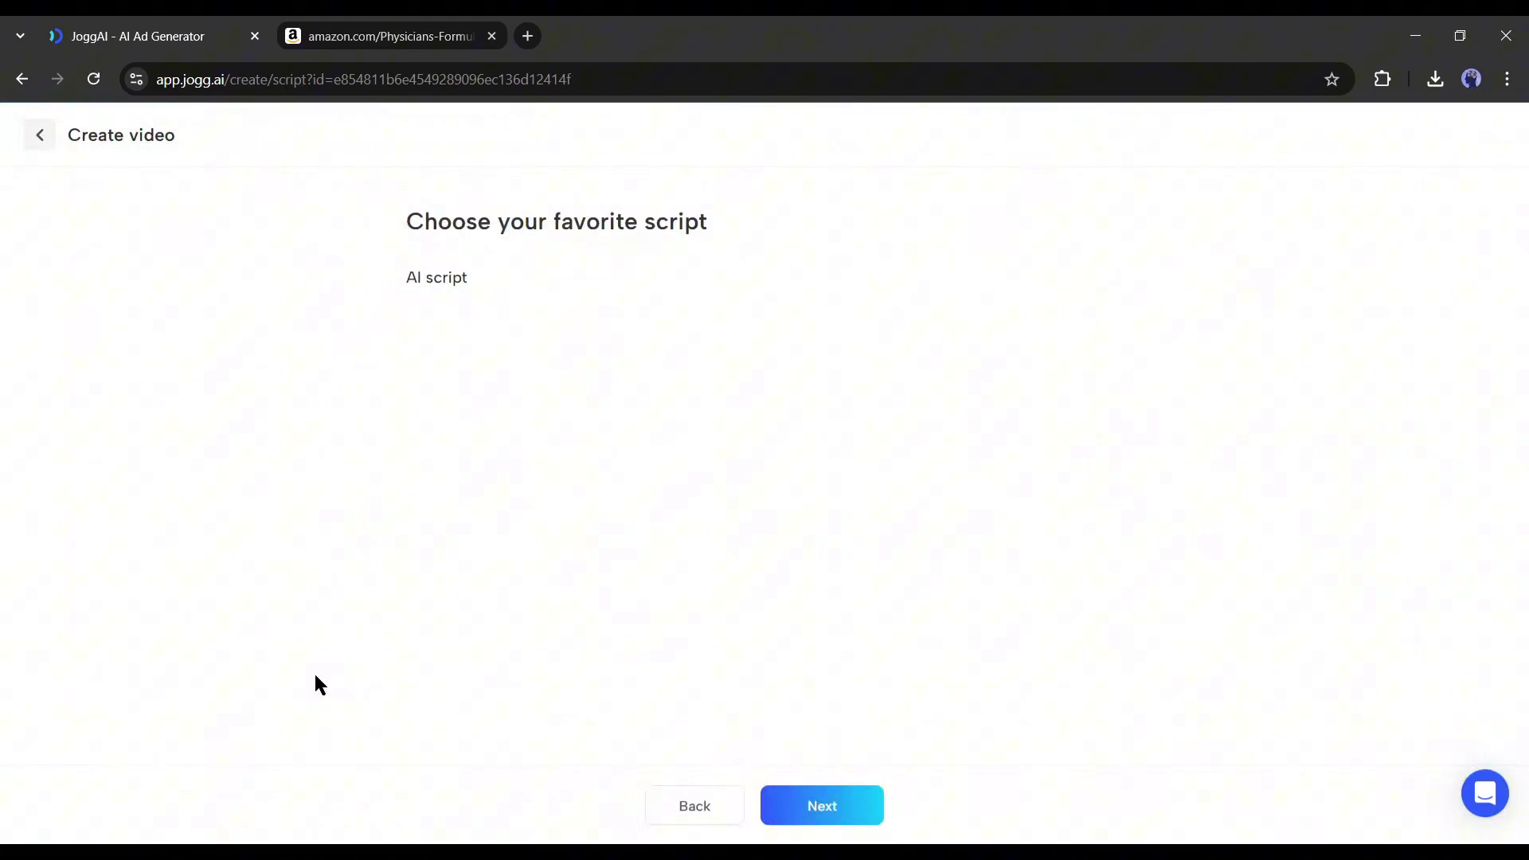
Step: Compare the Storytime and Light marketing scripts, then choose the Don't Worry script and continue
scroll(637, 527, "down", 2)
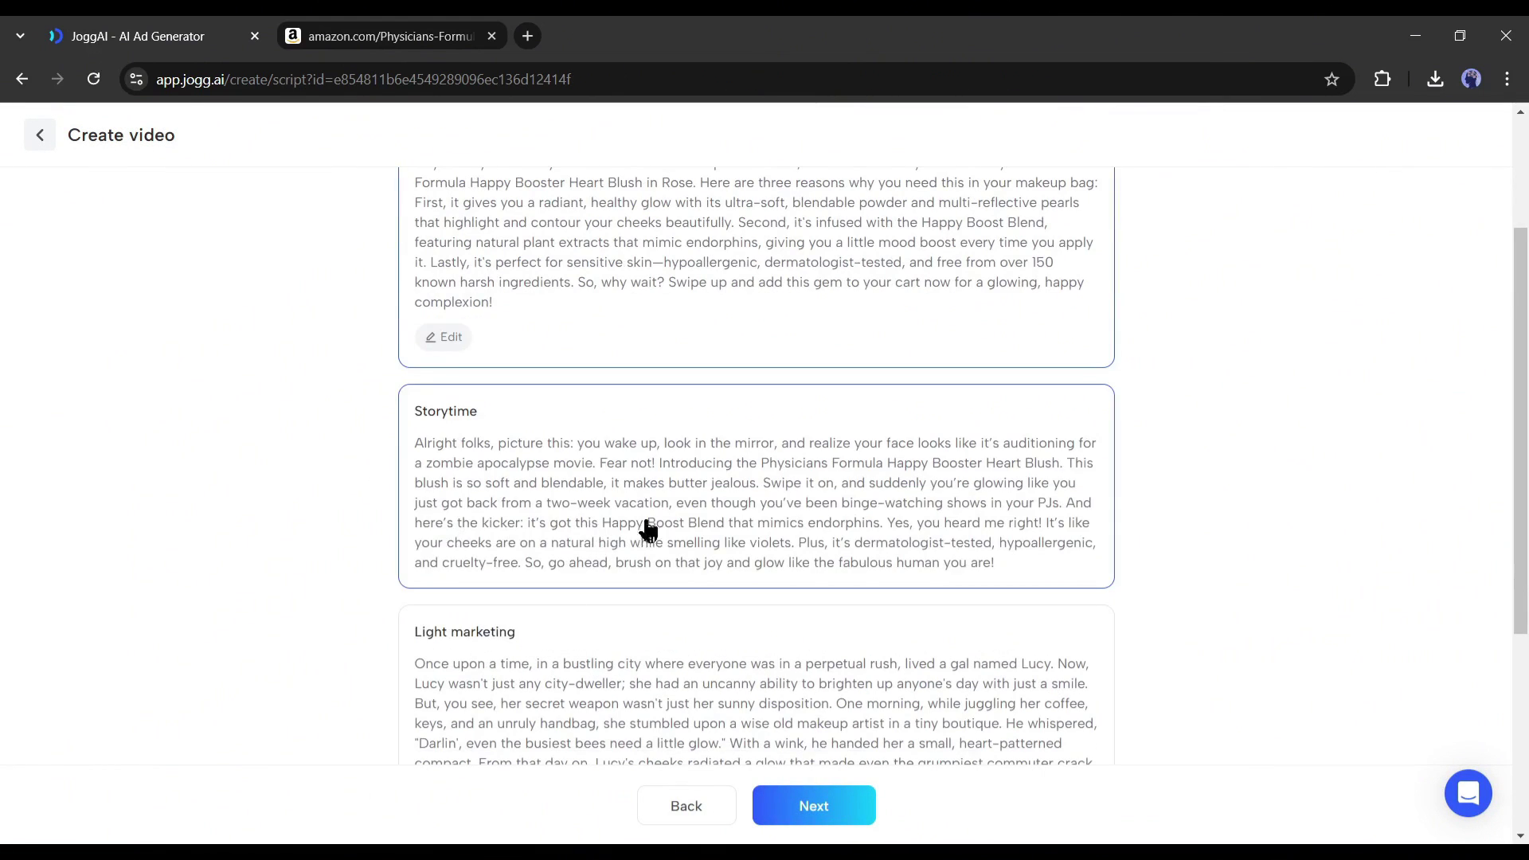
left_click(621, 522)
scroll(701, 549, "down", 3)
left_click(715, 562)
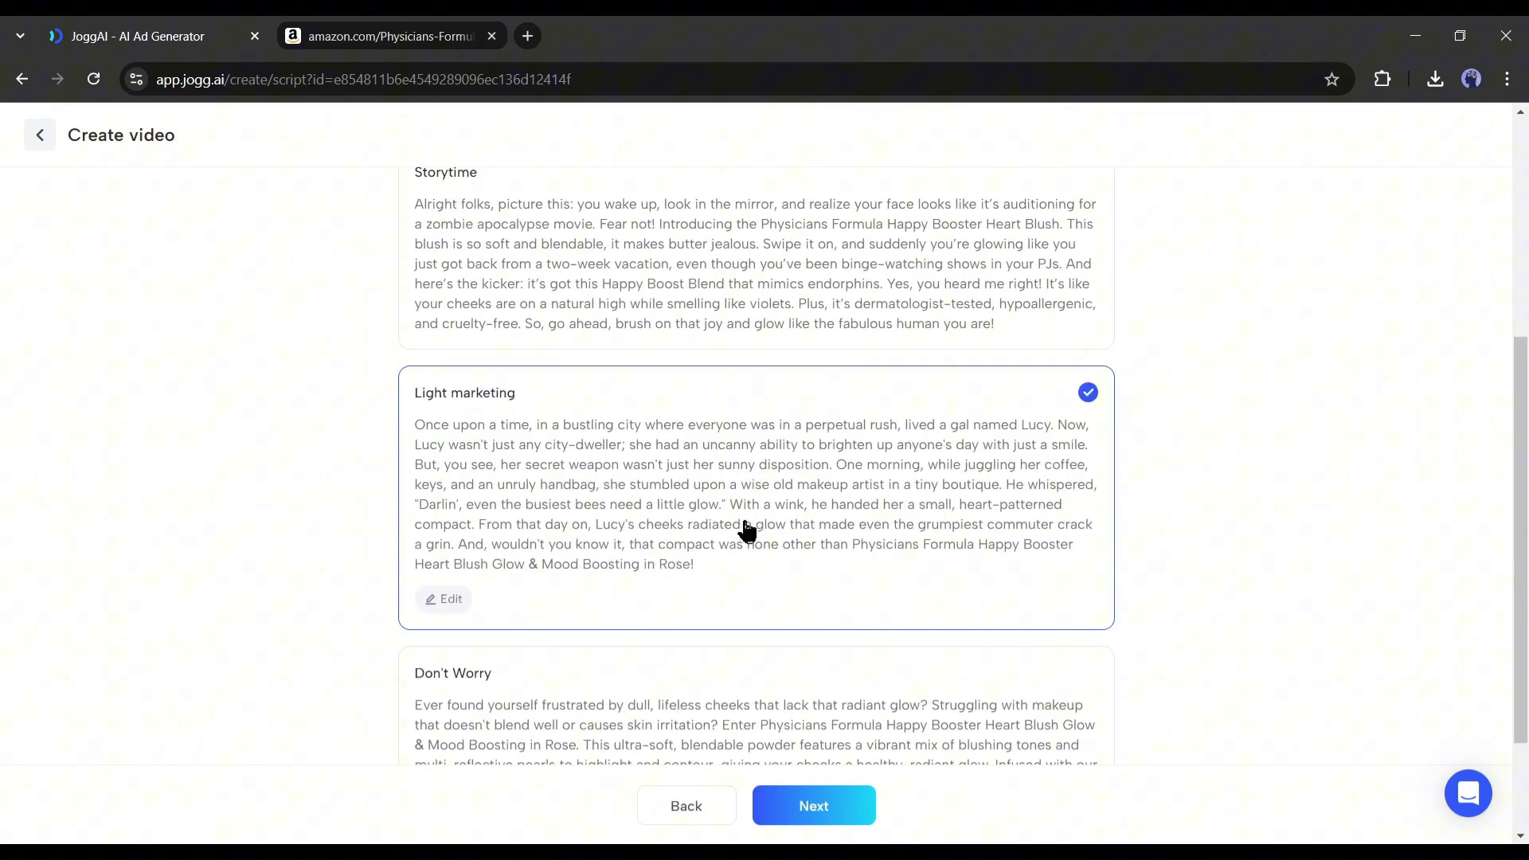
scroll(760, 506, "down", 2)
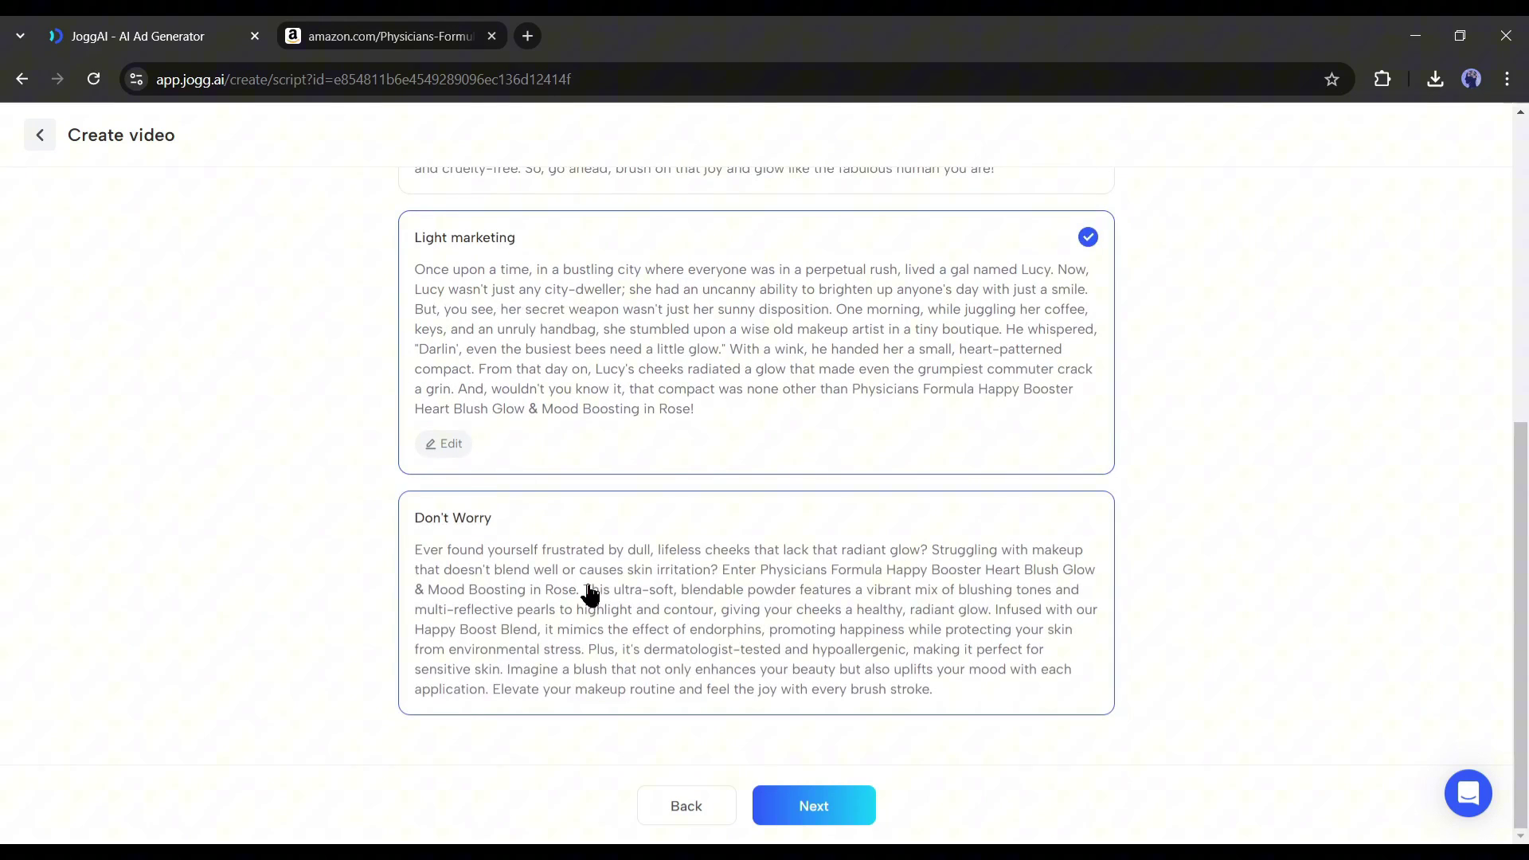
left_click(700, 588)
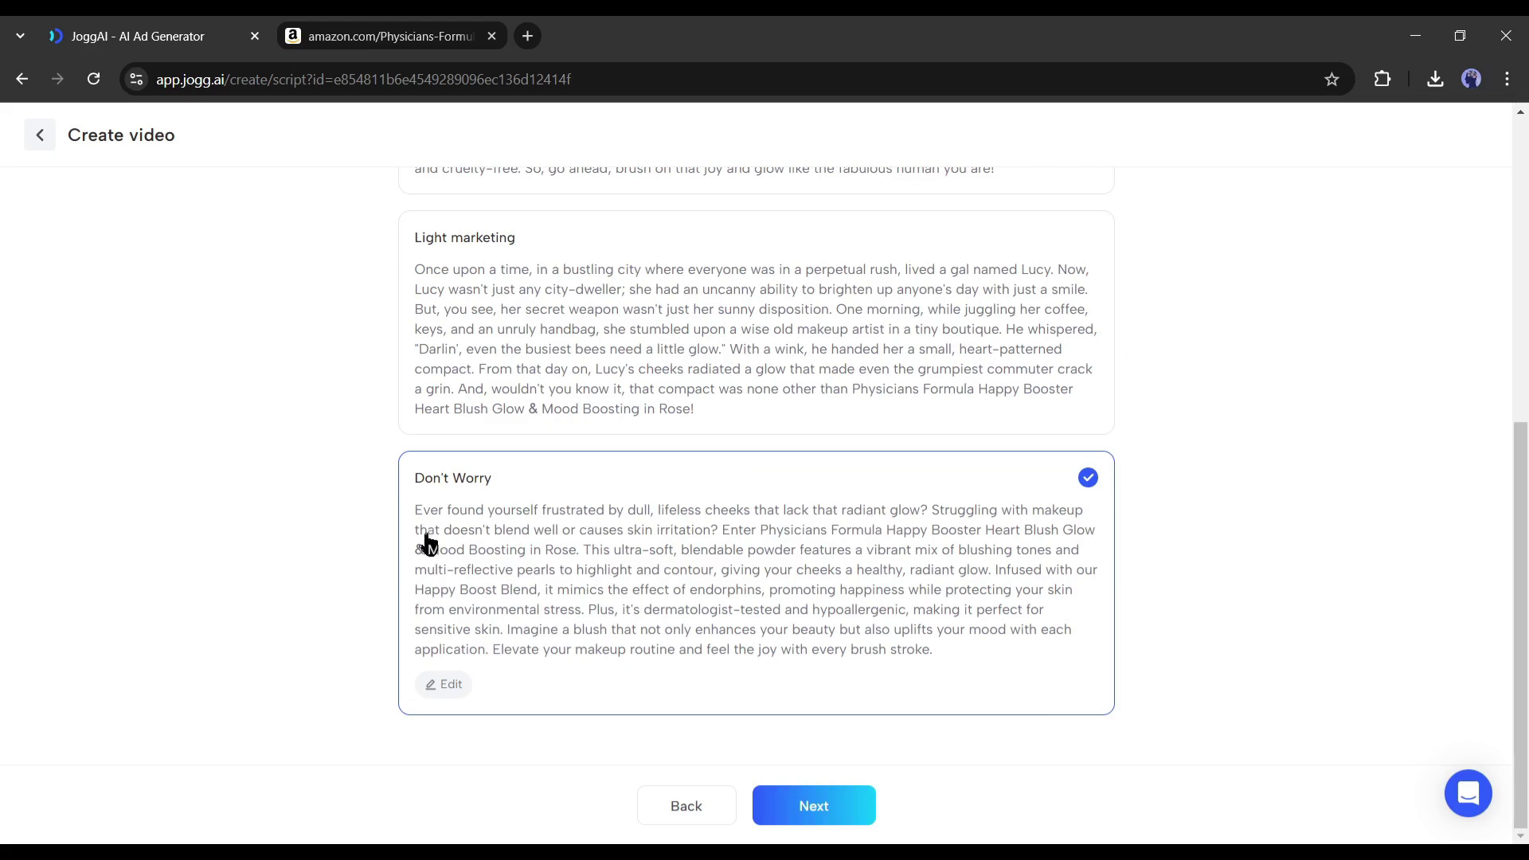
left_click(818, 805)
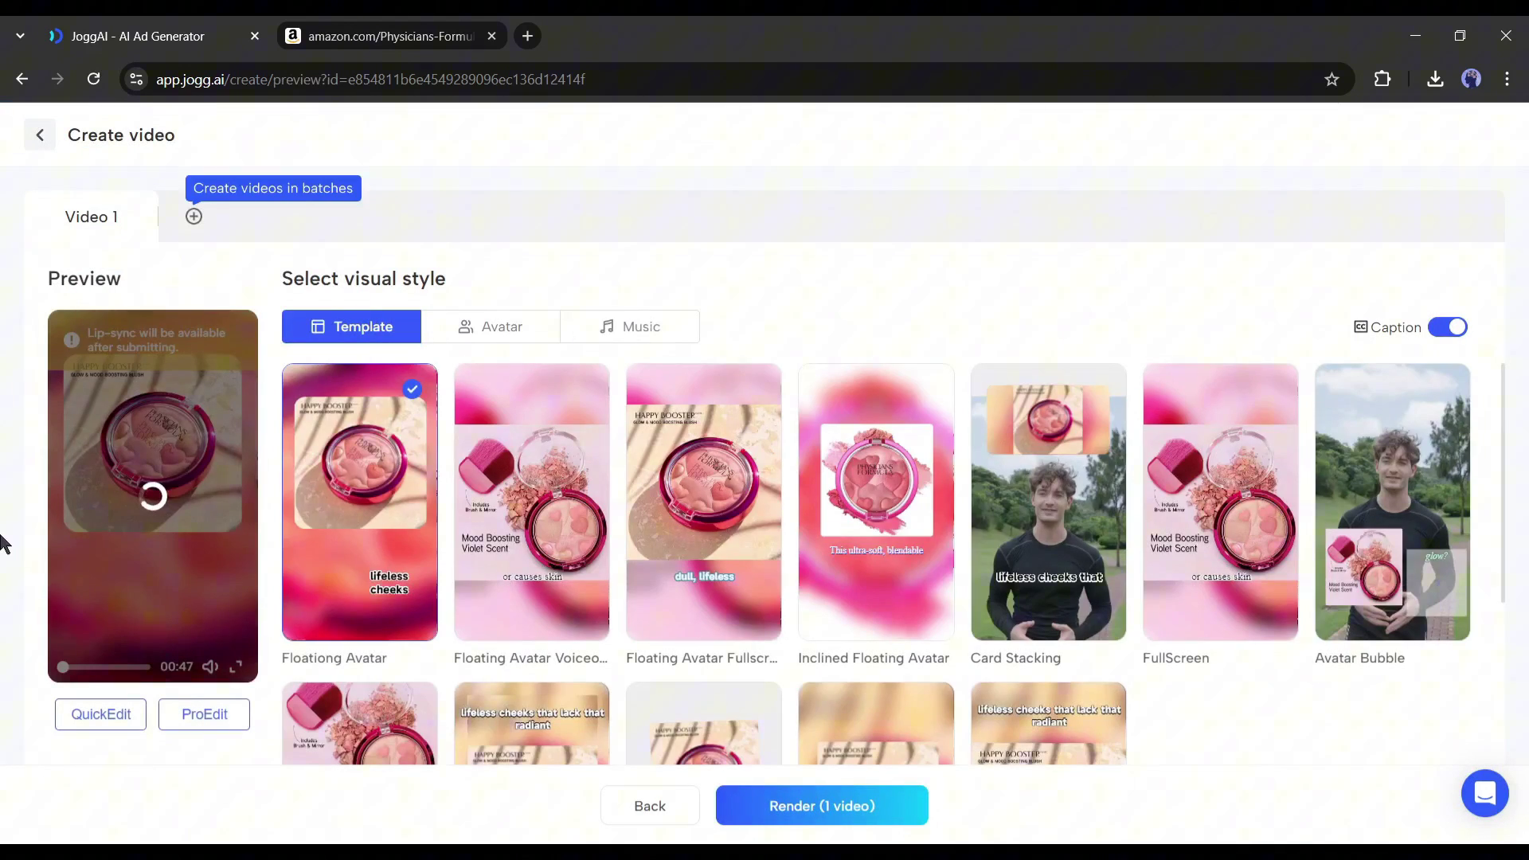
Step: Try the Floationg Avatar and Avatar Bubble templates, then settle on Card Stacking
left_click(1059, 531)
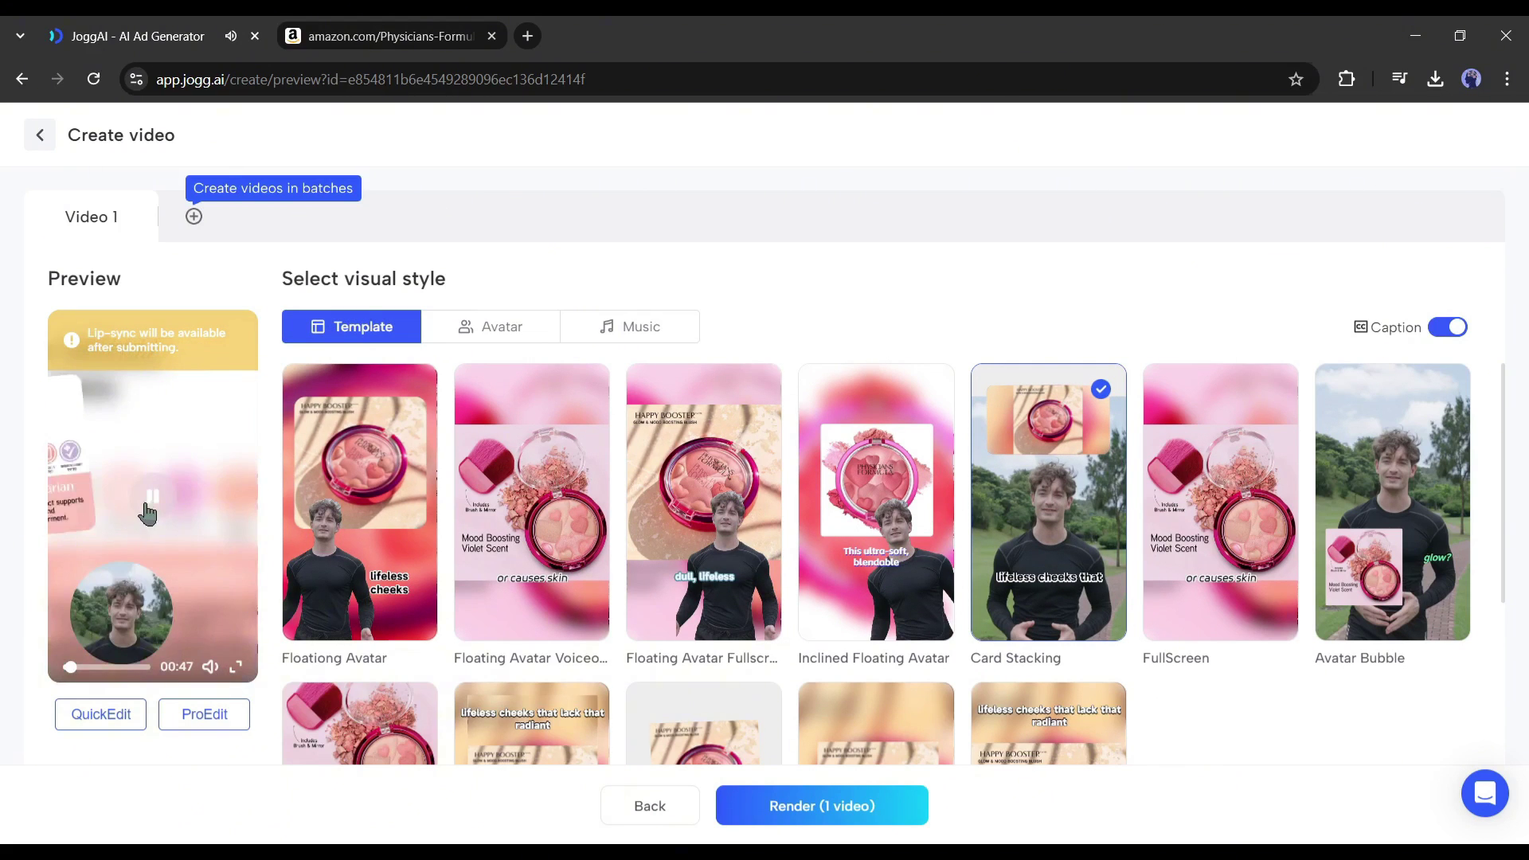
left_click(360, 497)
scroll(543, 546, "down", 3)
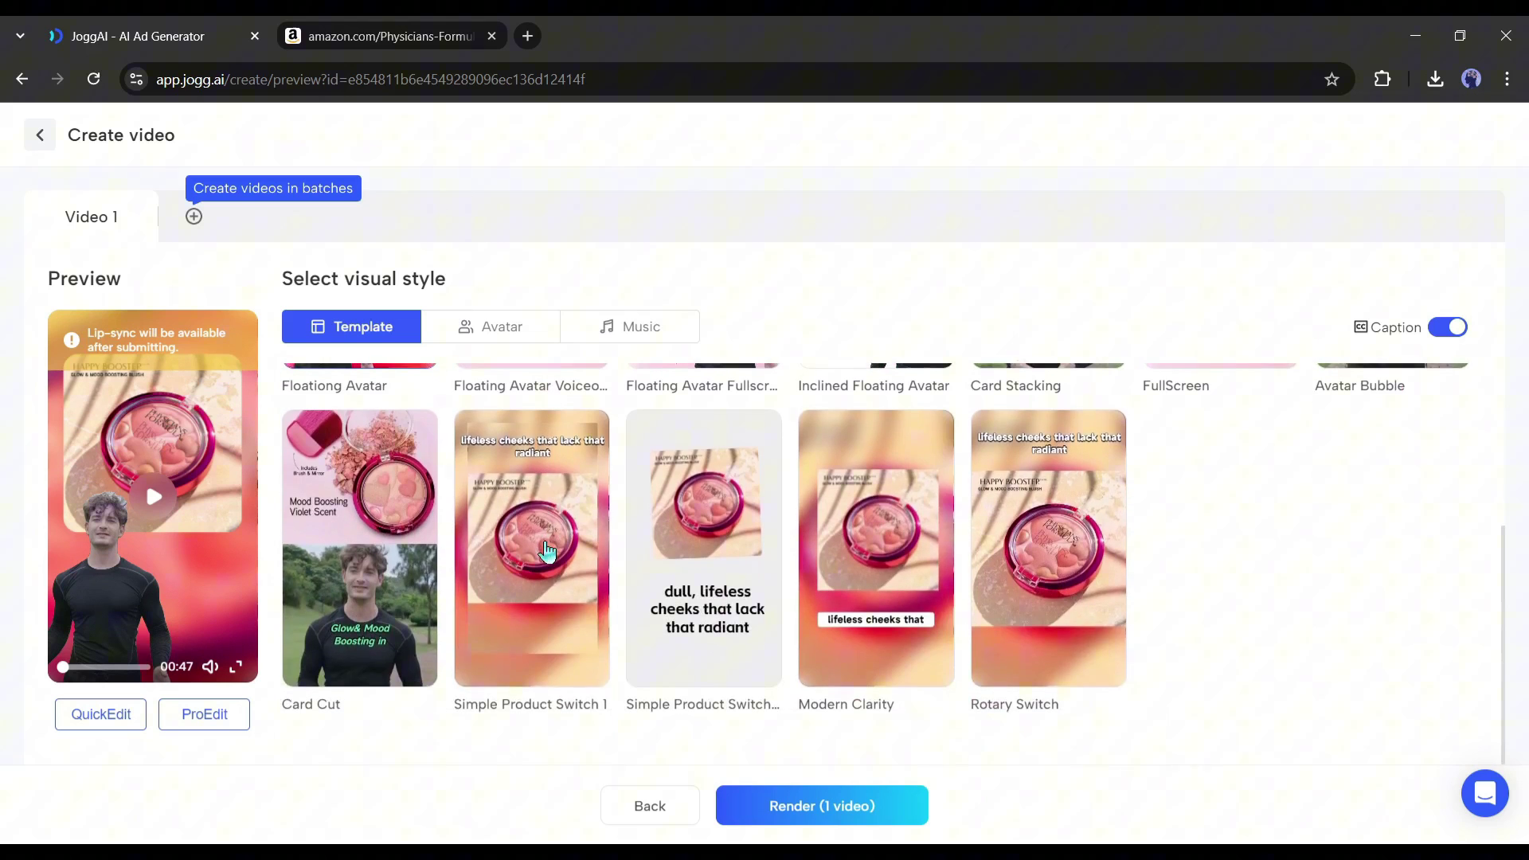
scroll(550, 549, "up", 3)
left_click(1393, 501)
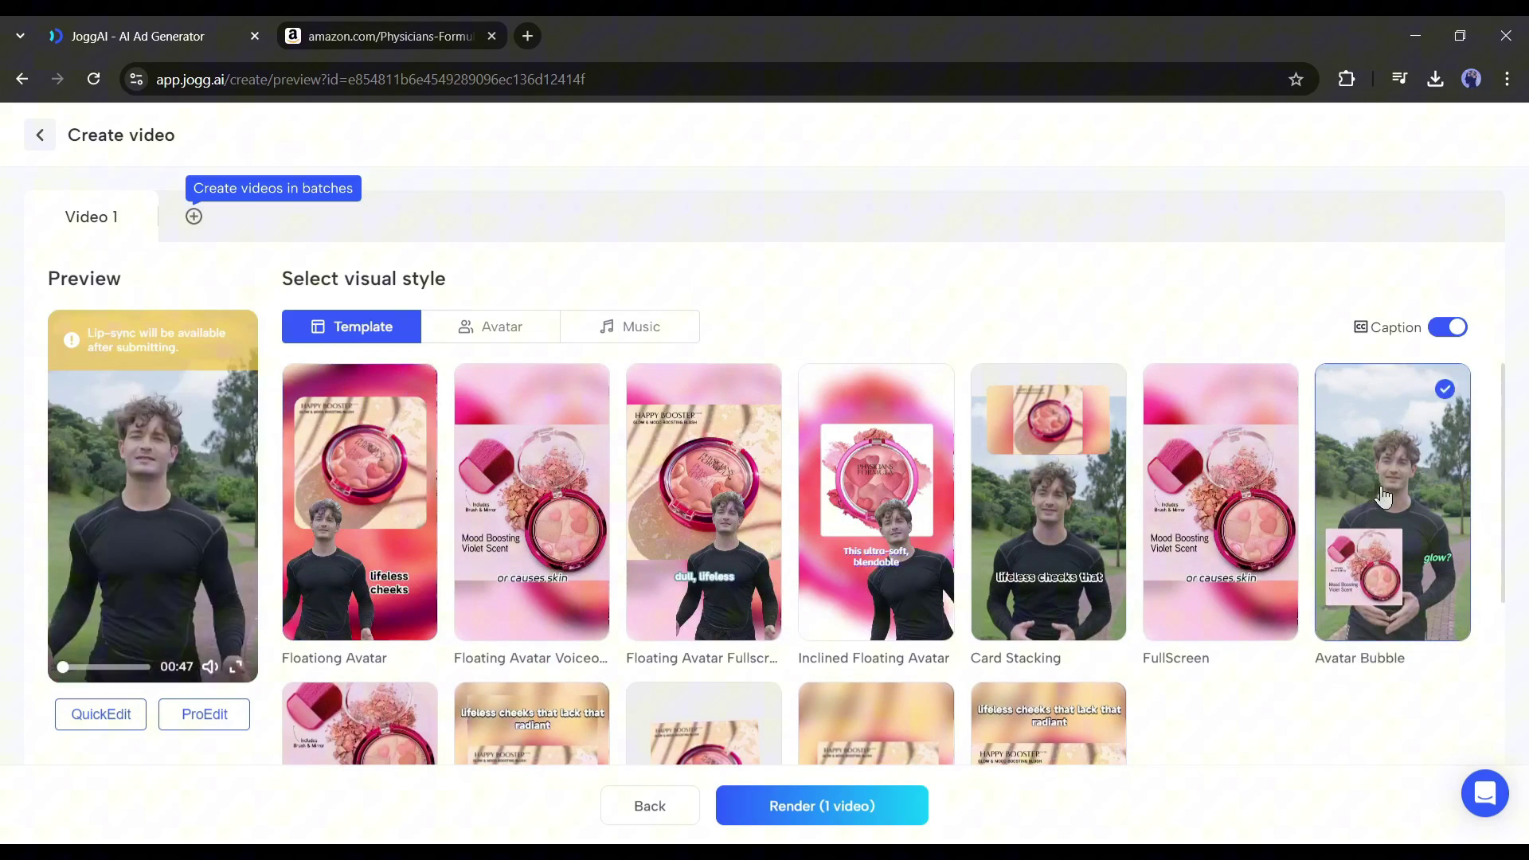
left_click(1048, 502)
Step: Choose AI Lockup as the presenter avatar and preview the Chilled_Hip_Hop music track
left_click(444, 332)
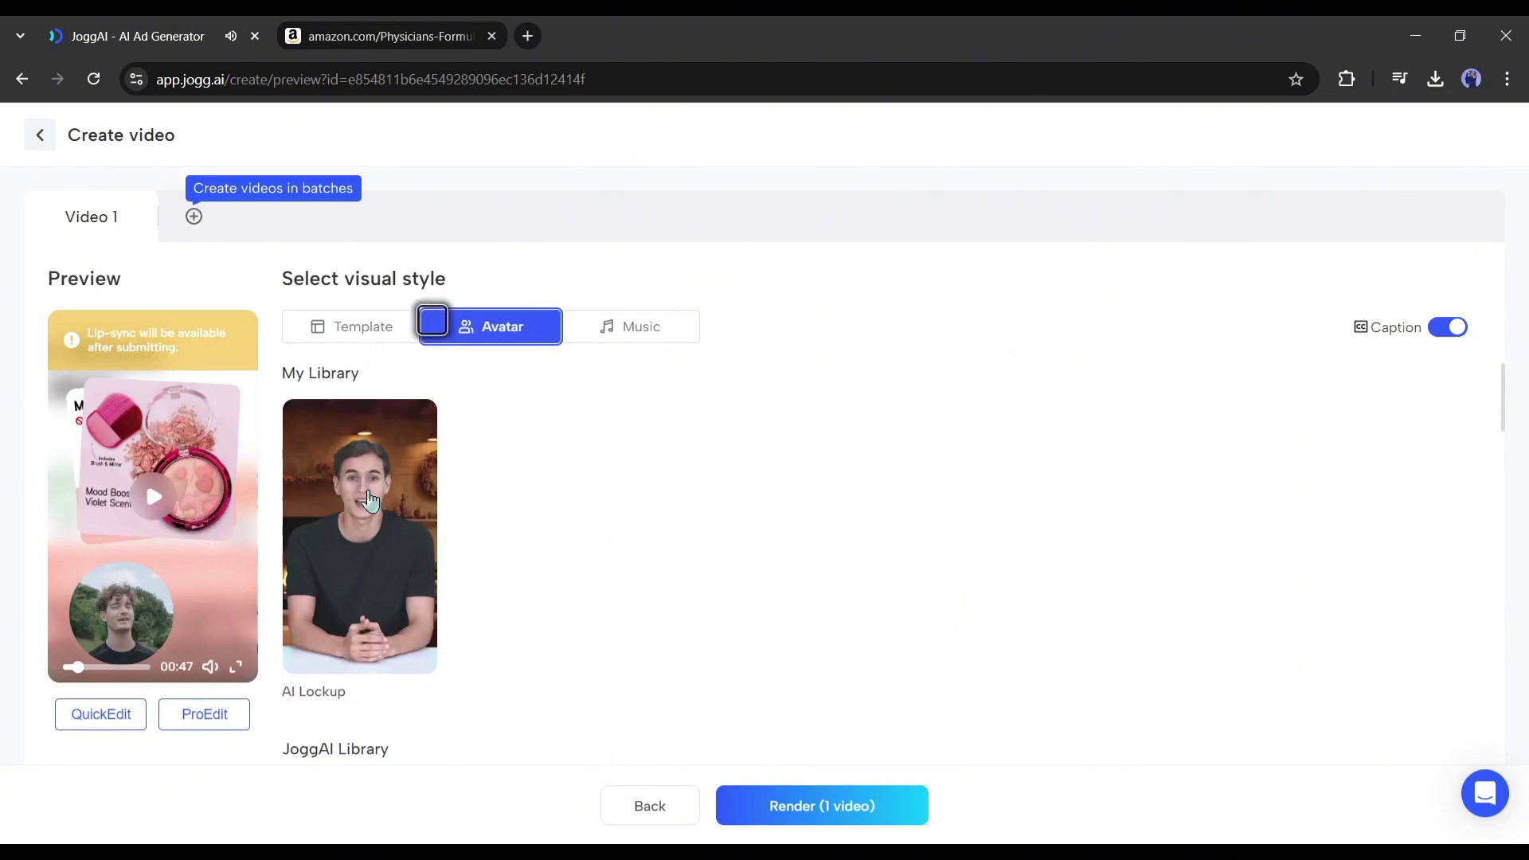
left_click(366, 490)
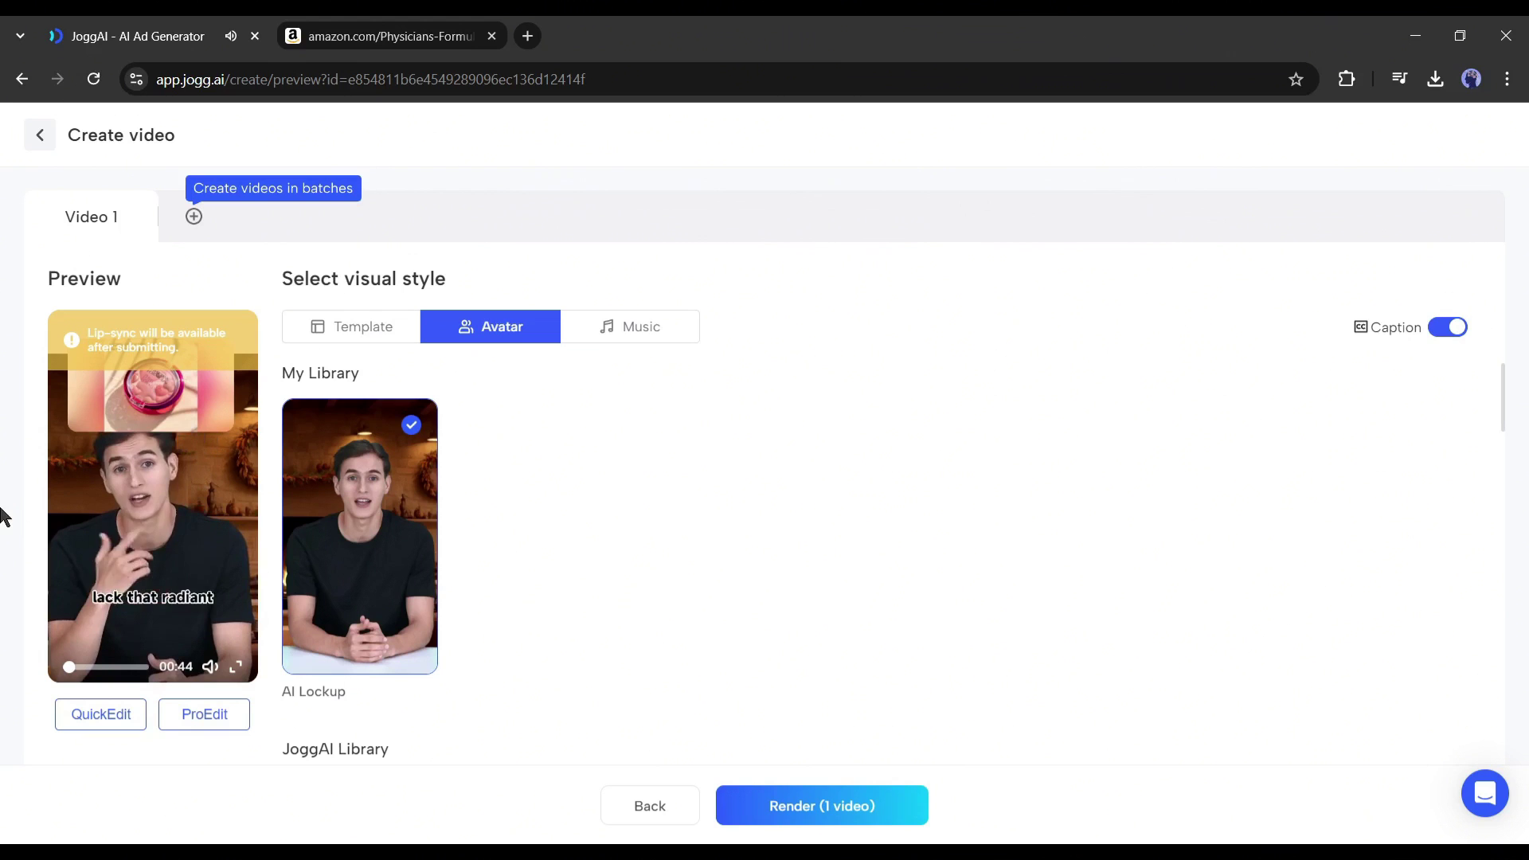
left_click(658, 333)
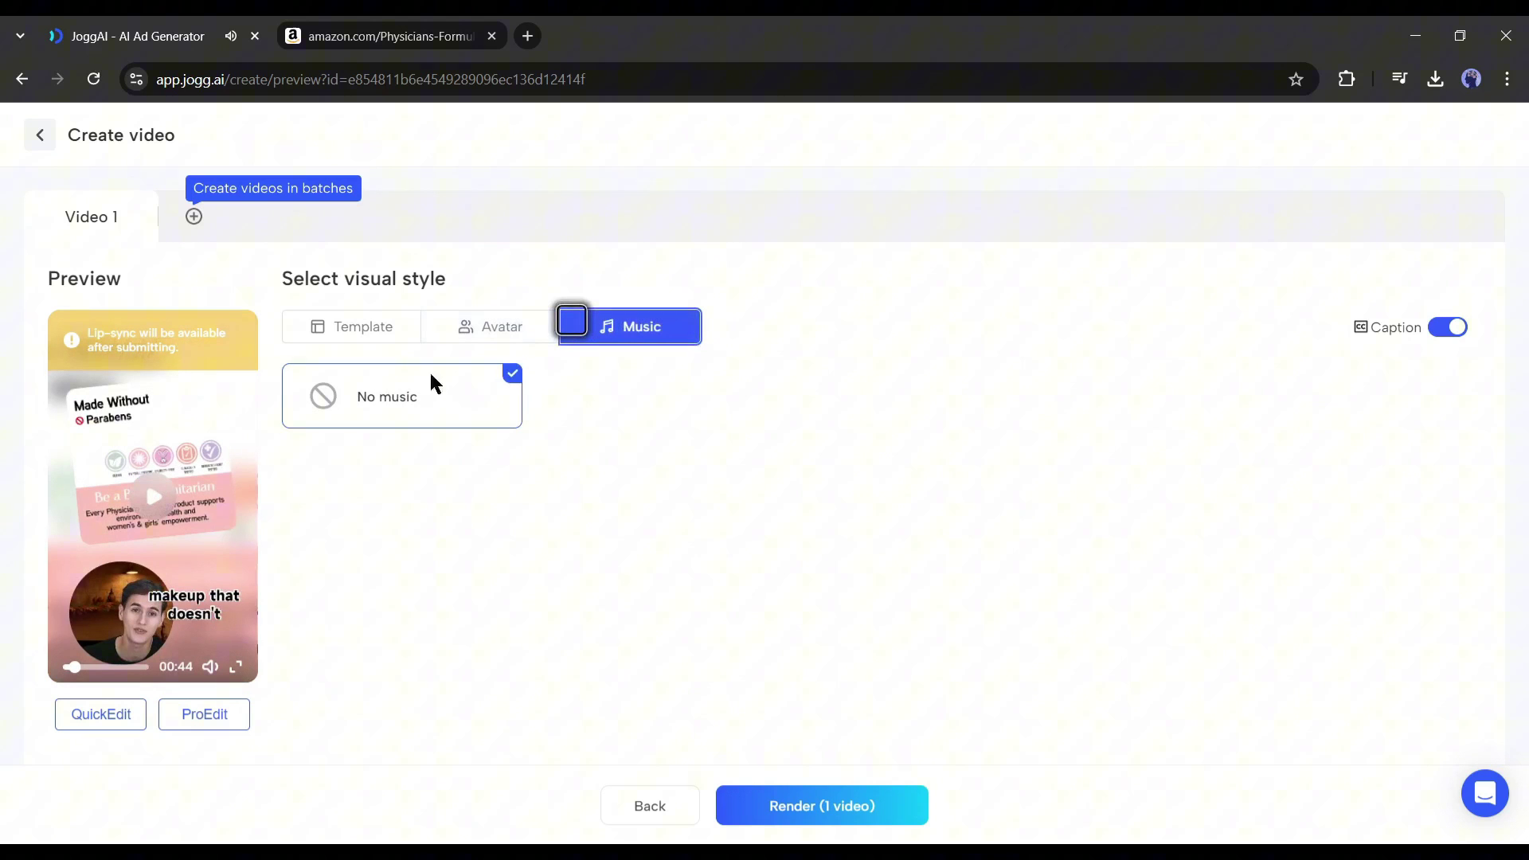
left_click(587, 402)
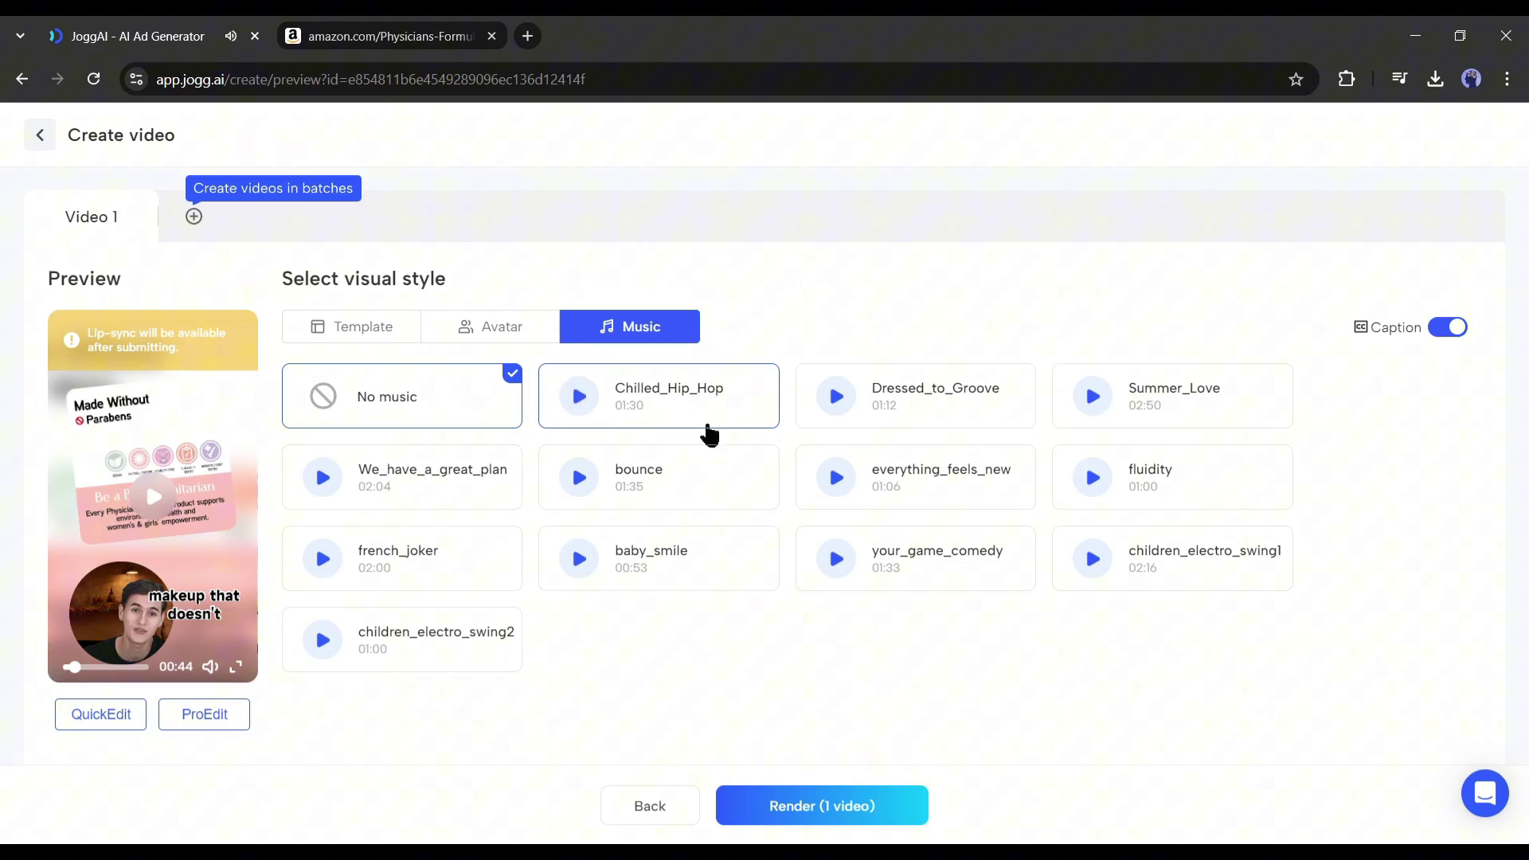
left_click(335, 327)
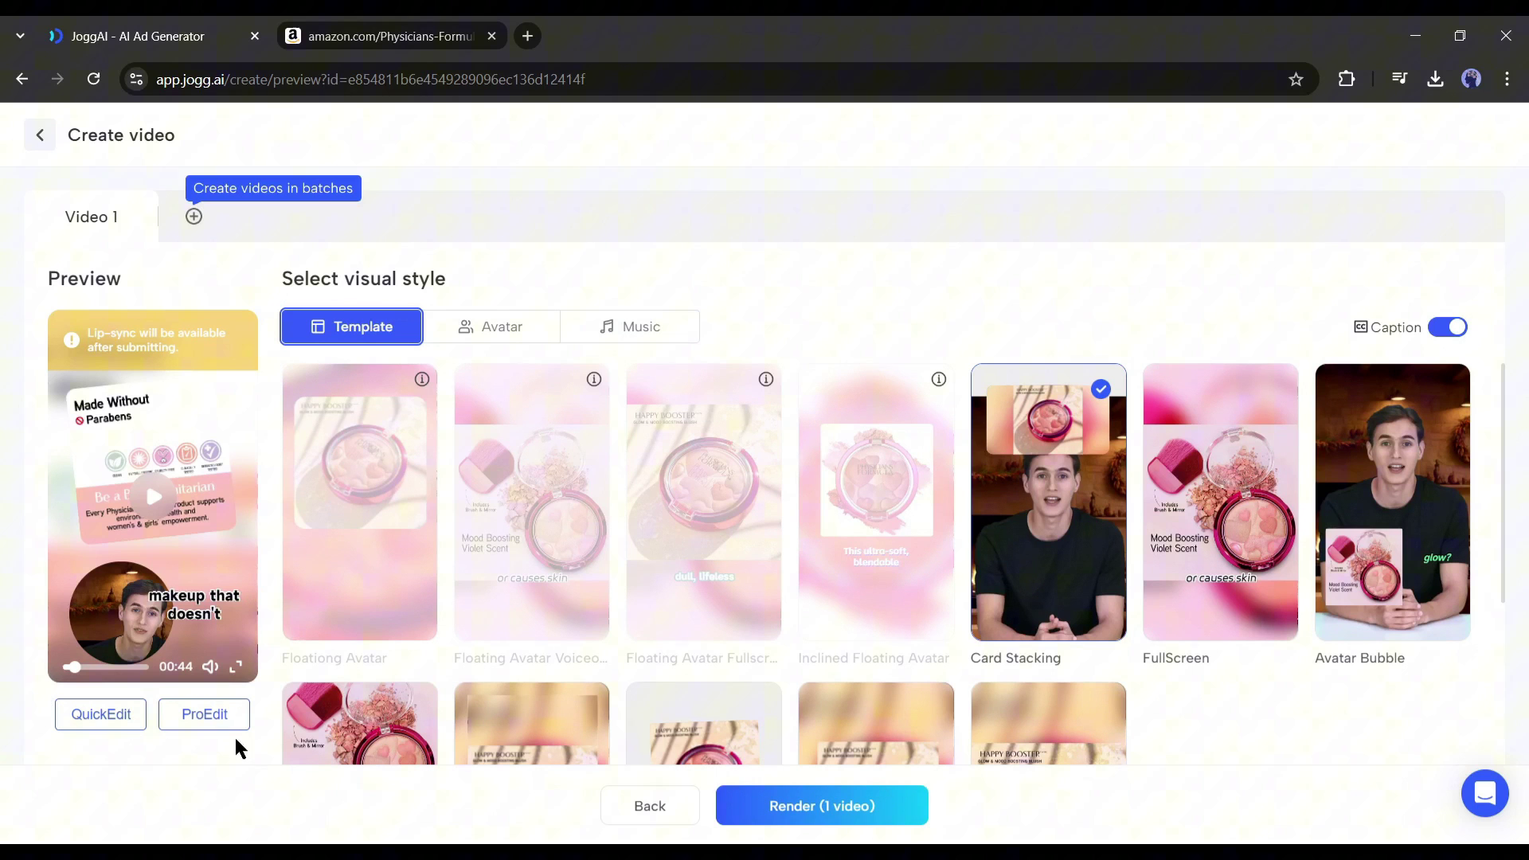
Step: Glance at the QuickEdit media, then open the ad in the ProEdit editor
left_click(96, 716)
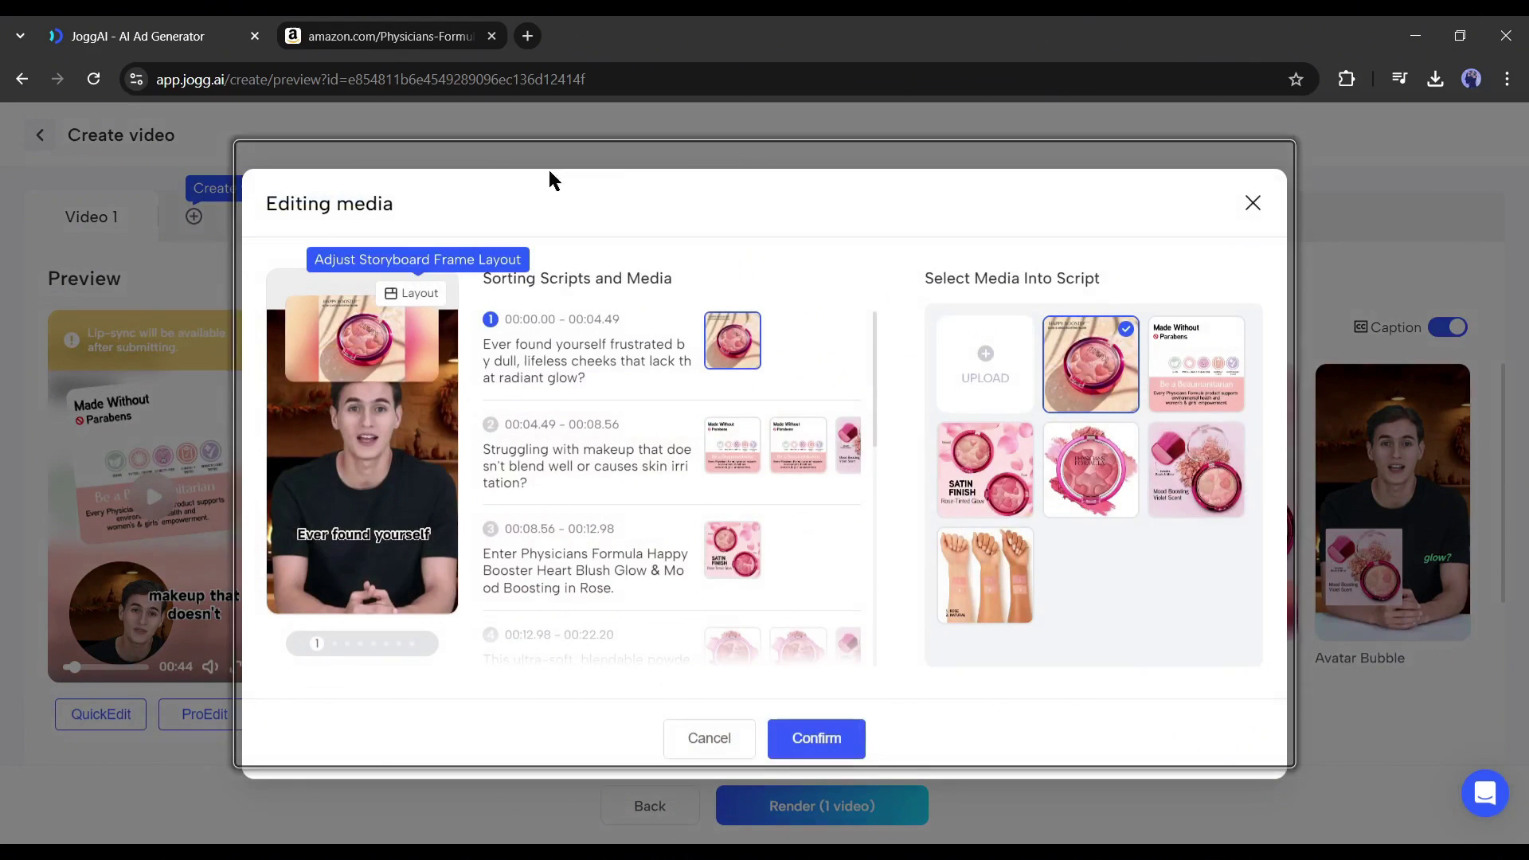
scroll(727, 610, "down", 5)
scroll(693, 448, "up", 5)
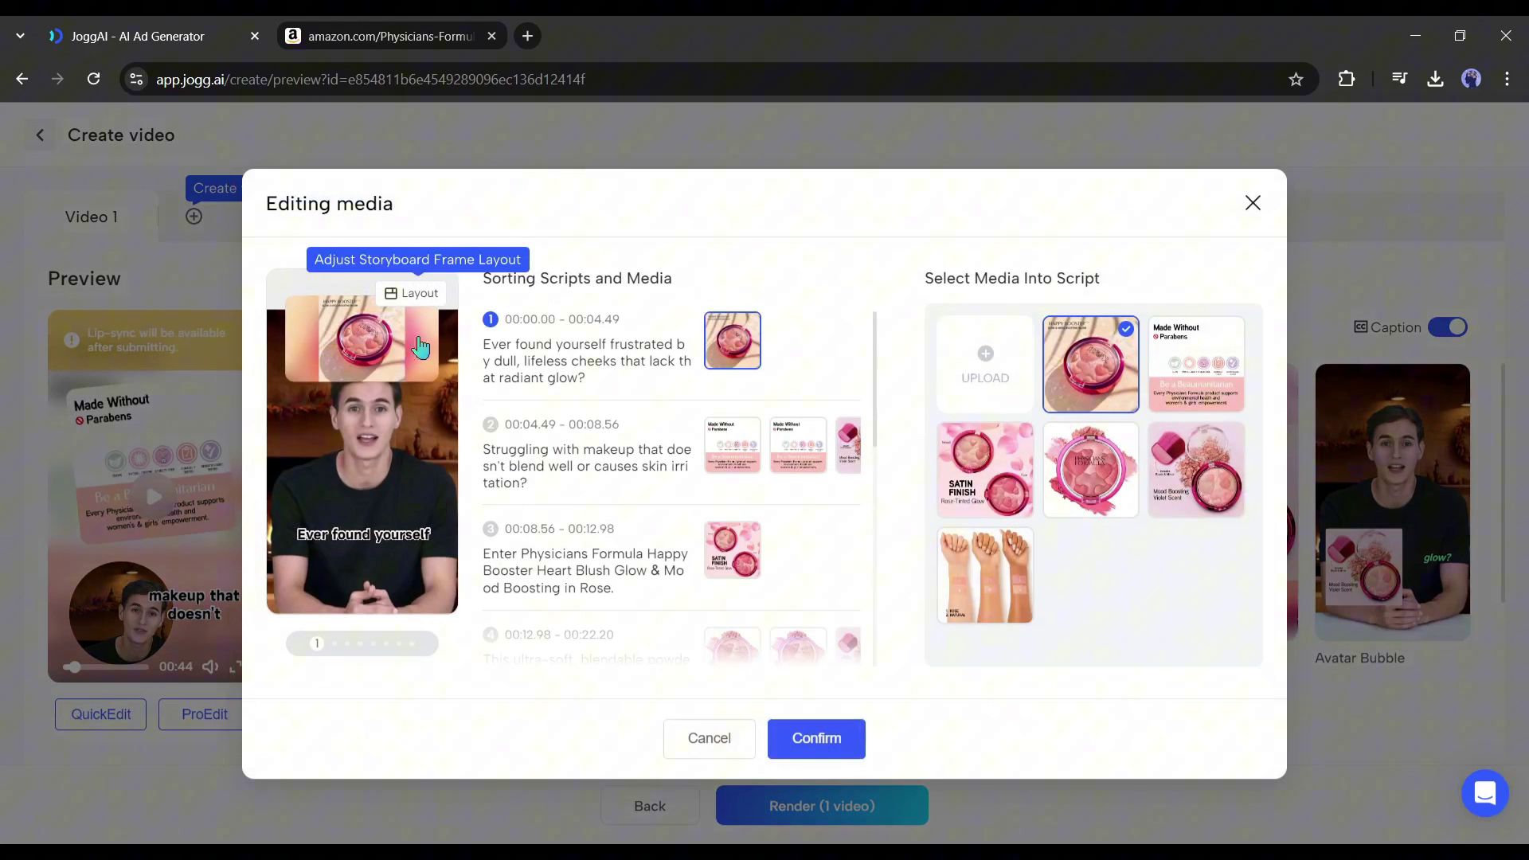
left_click(1253, 205)
left_click(205, 714)
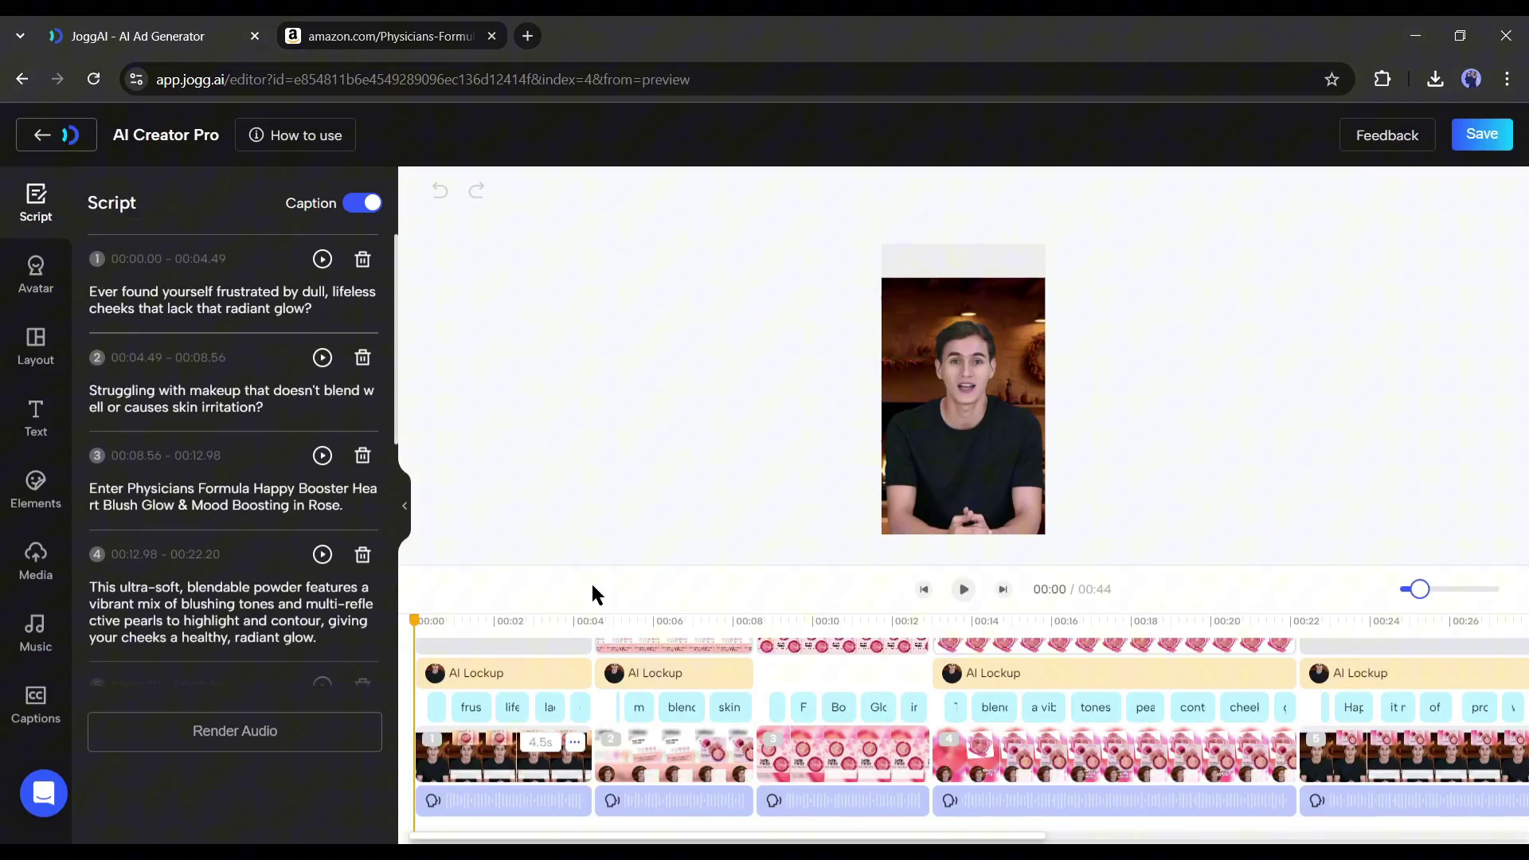
Step: Give the first AI Lockup clip a full-frame layout and preview the ad to 00:06
scroll(478, 672, "down", 1)
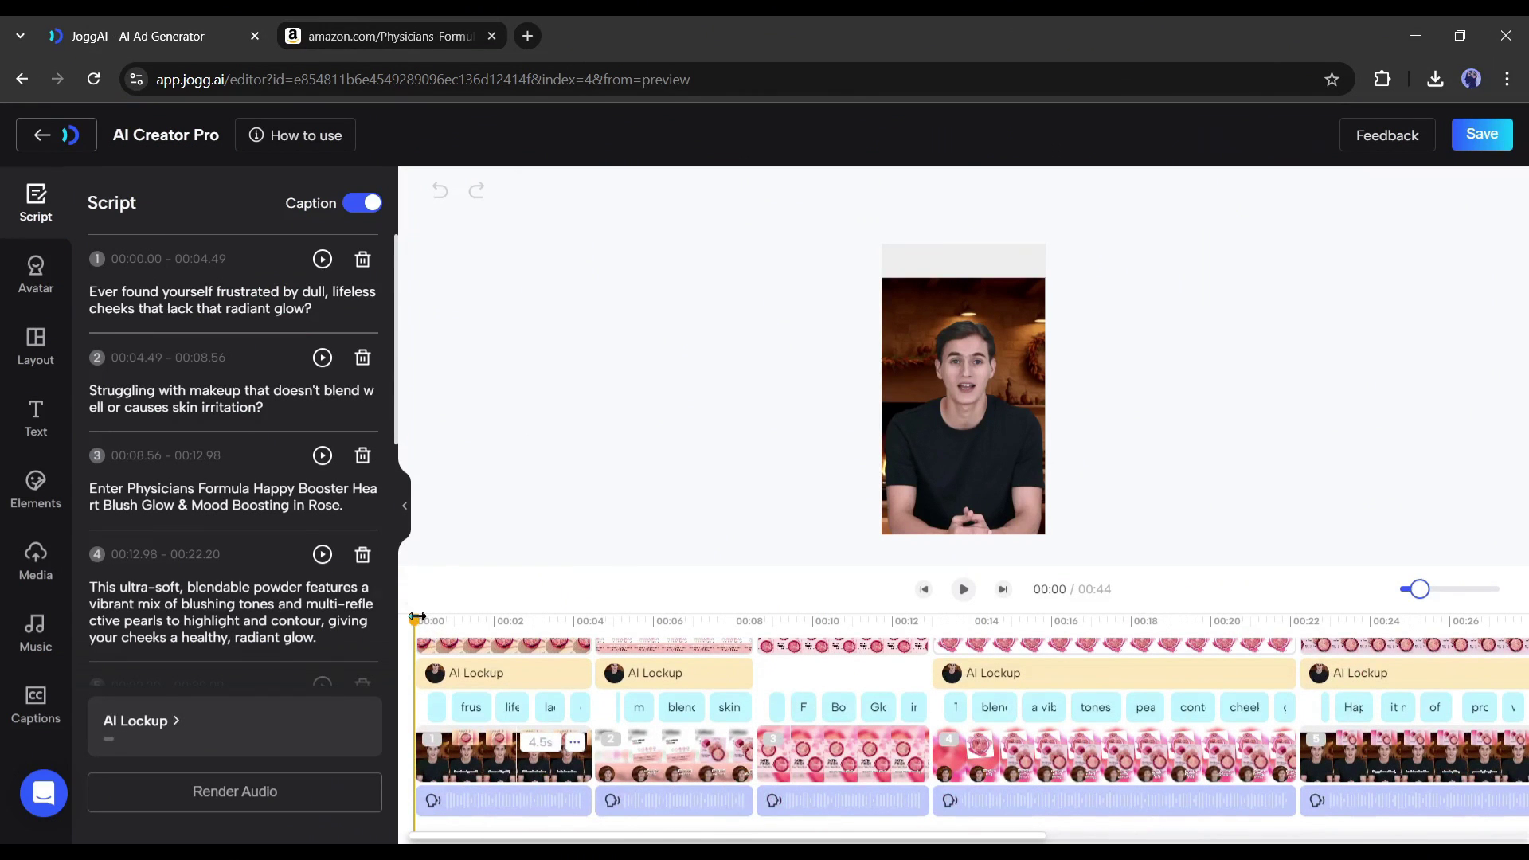
left_click_drag(415, 618, 479, 626)
scroll(535, 721, "up", 1)
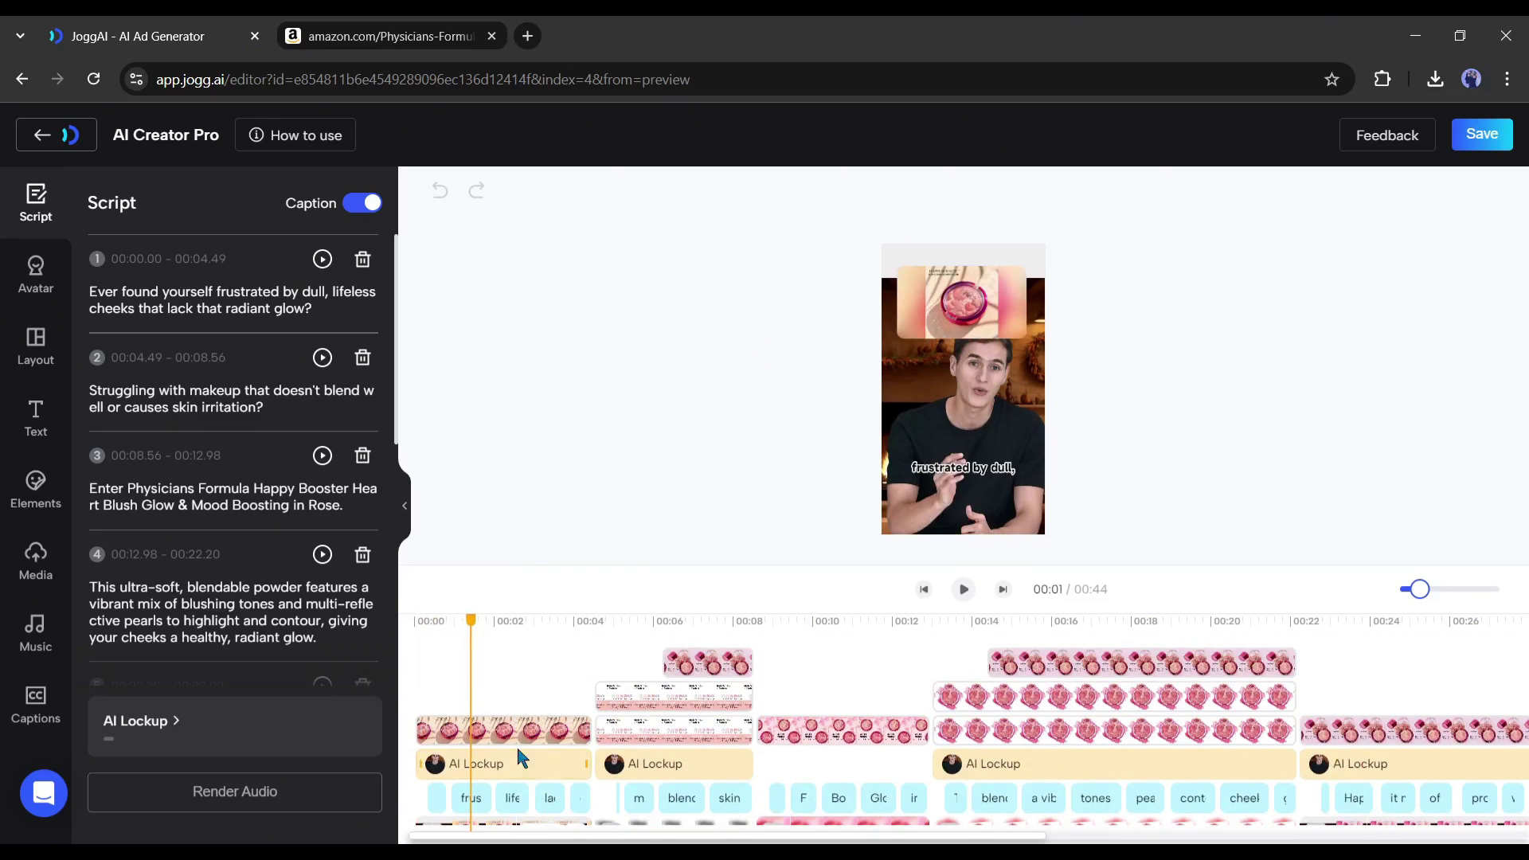
left_click(497, 767)
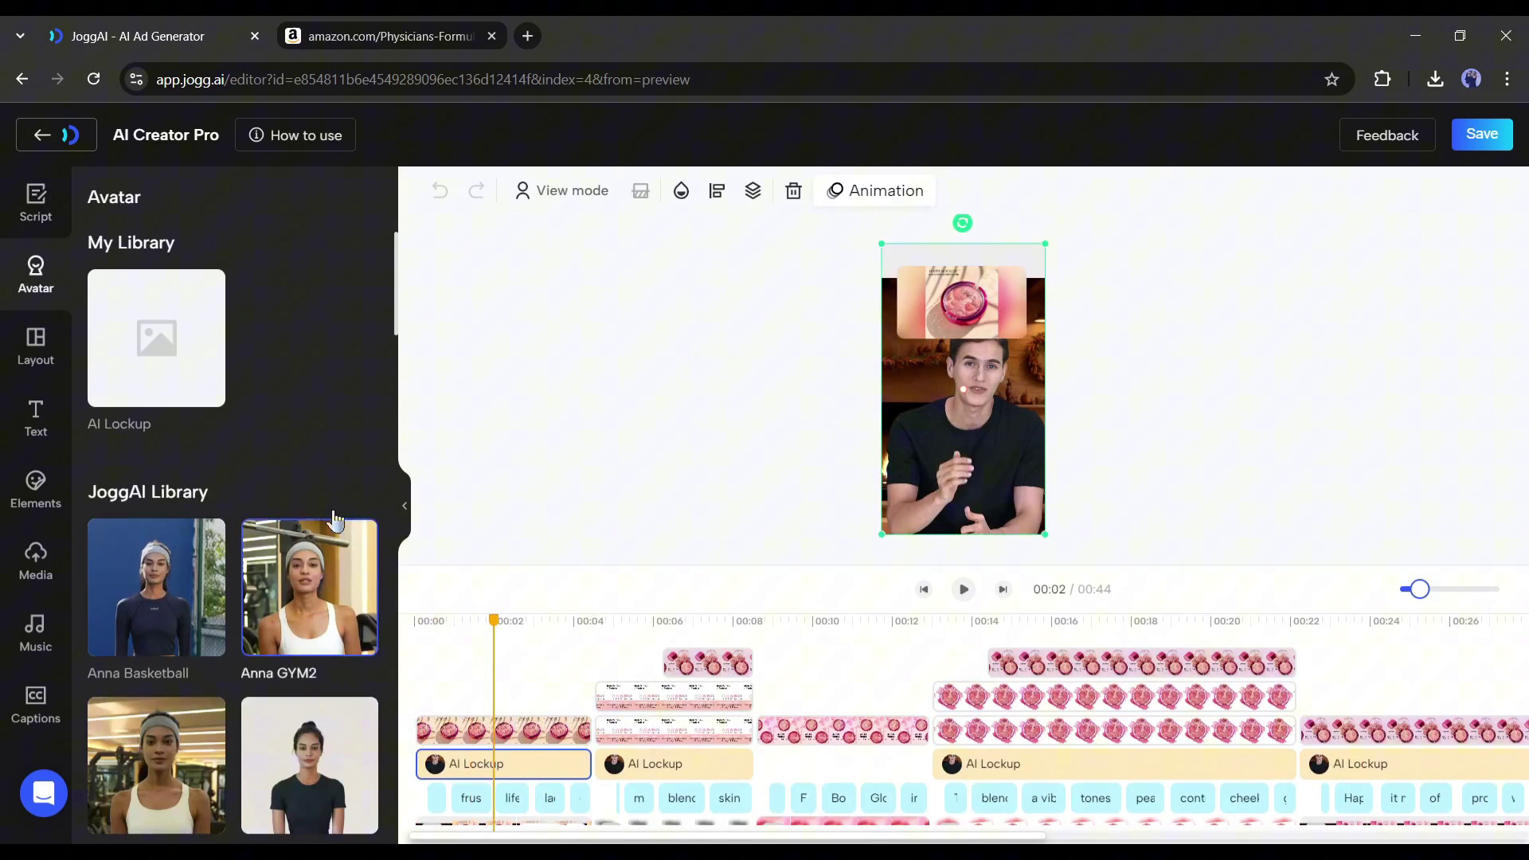
left_click(44, 341)
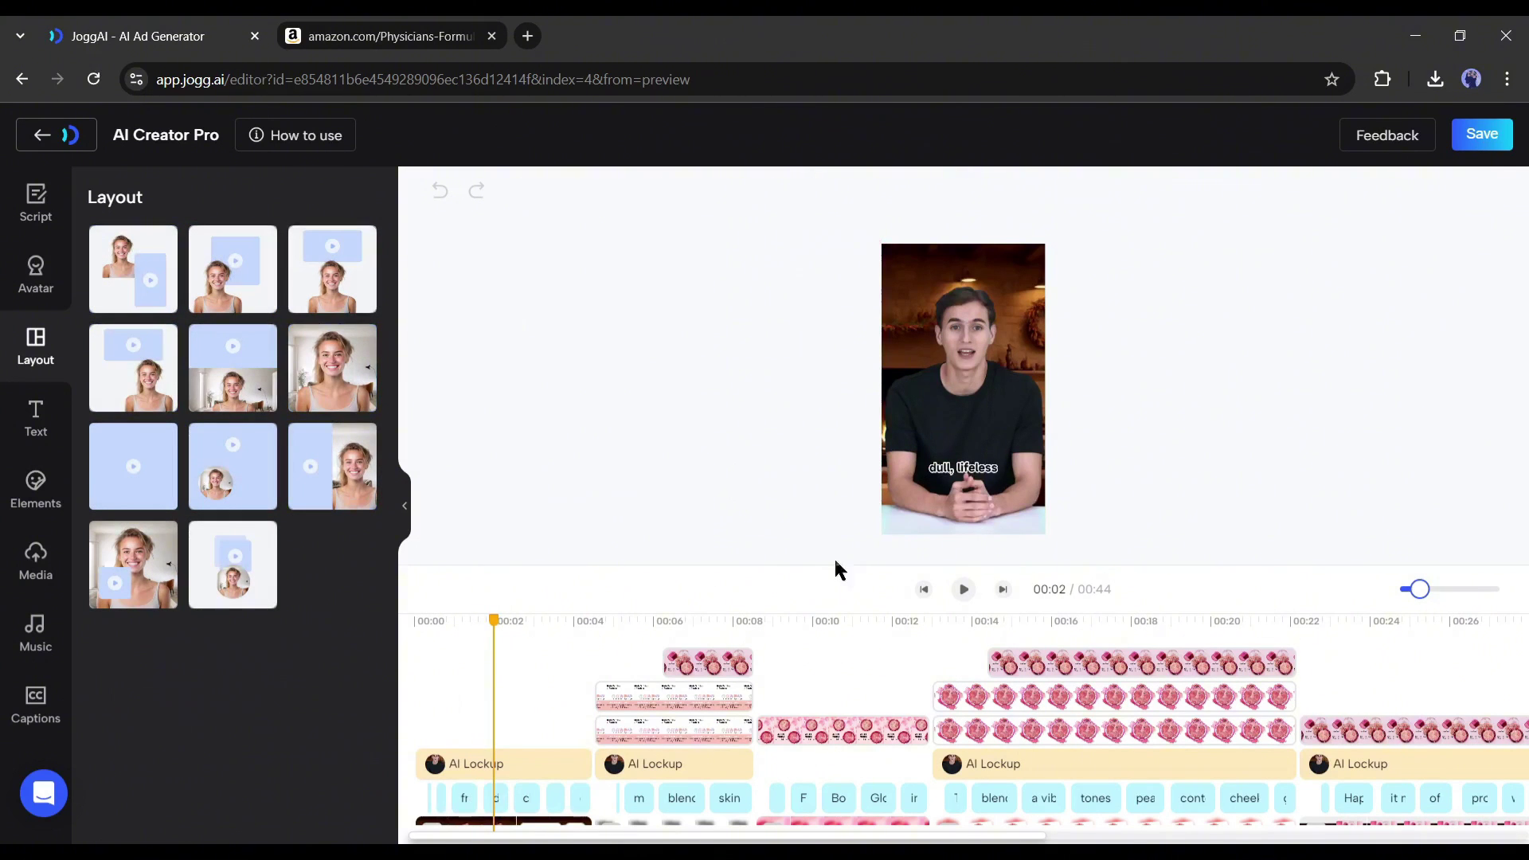
left_click(964, 592)
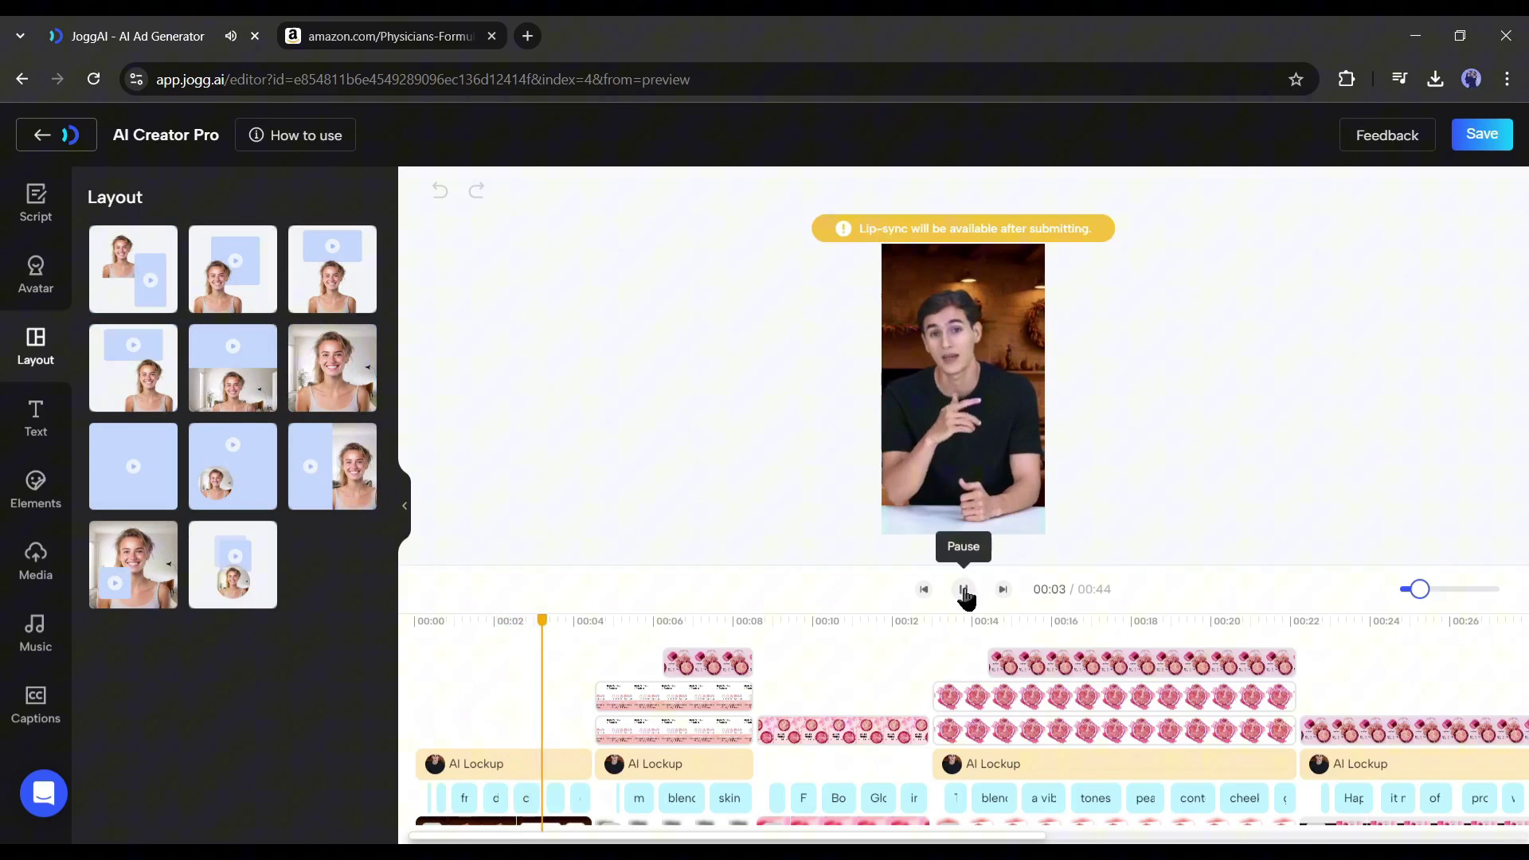
left_click(965, 591)
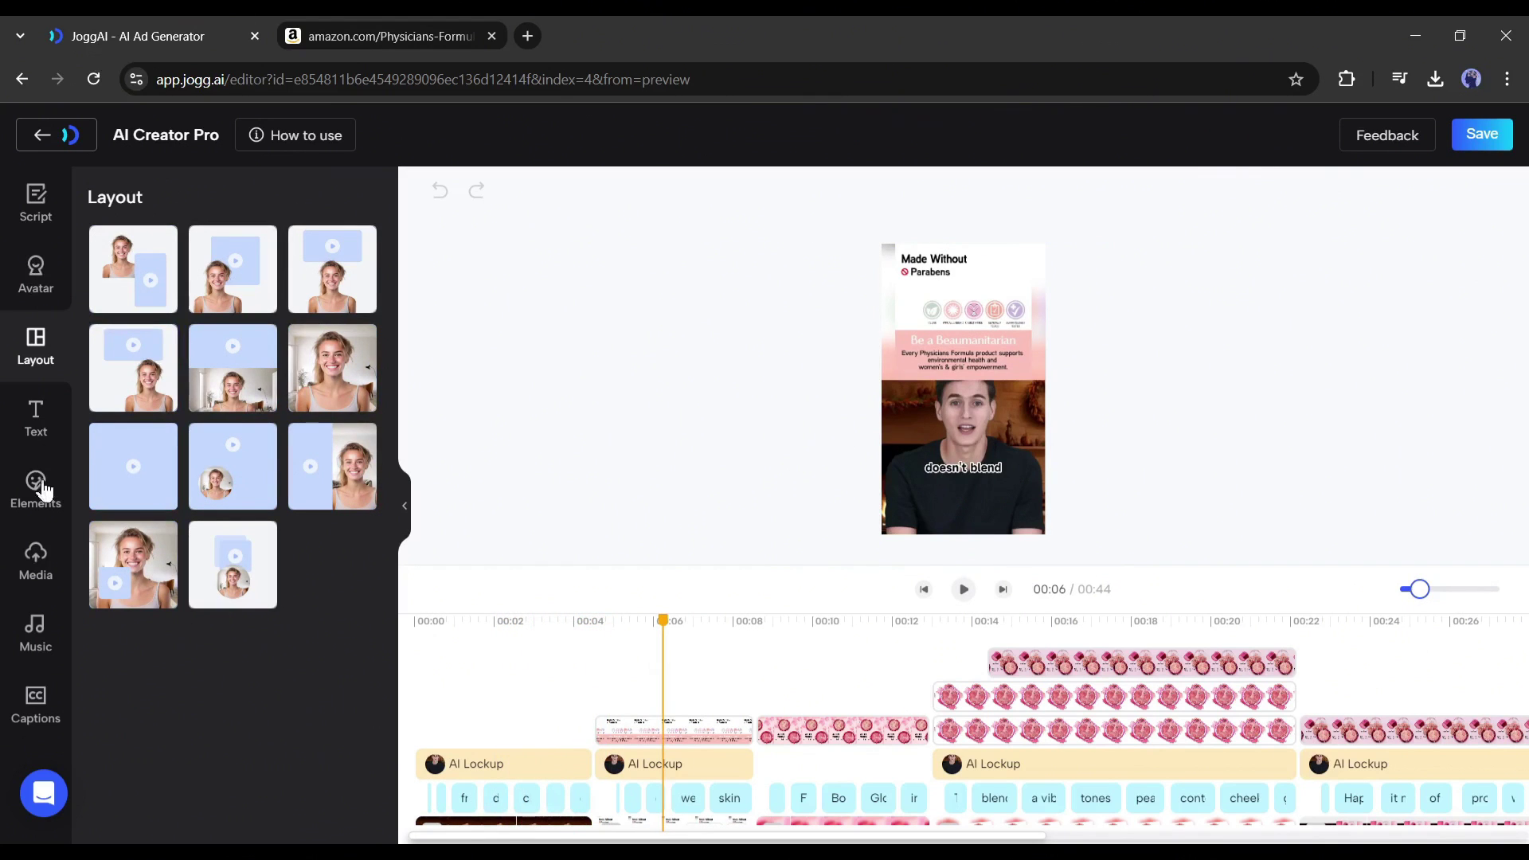
Step: Swap the clip at 00:06 for the arm-swatch product image and jump to that scene
left_click(38, 565)
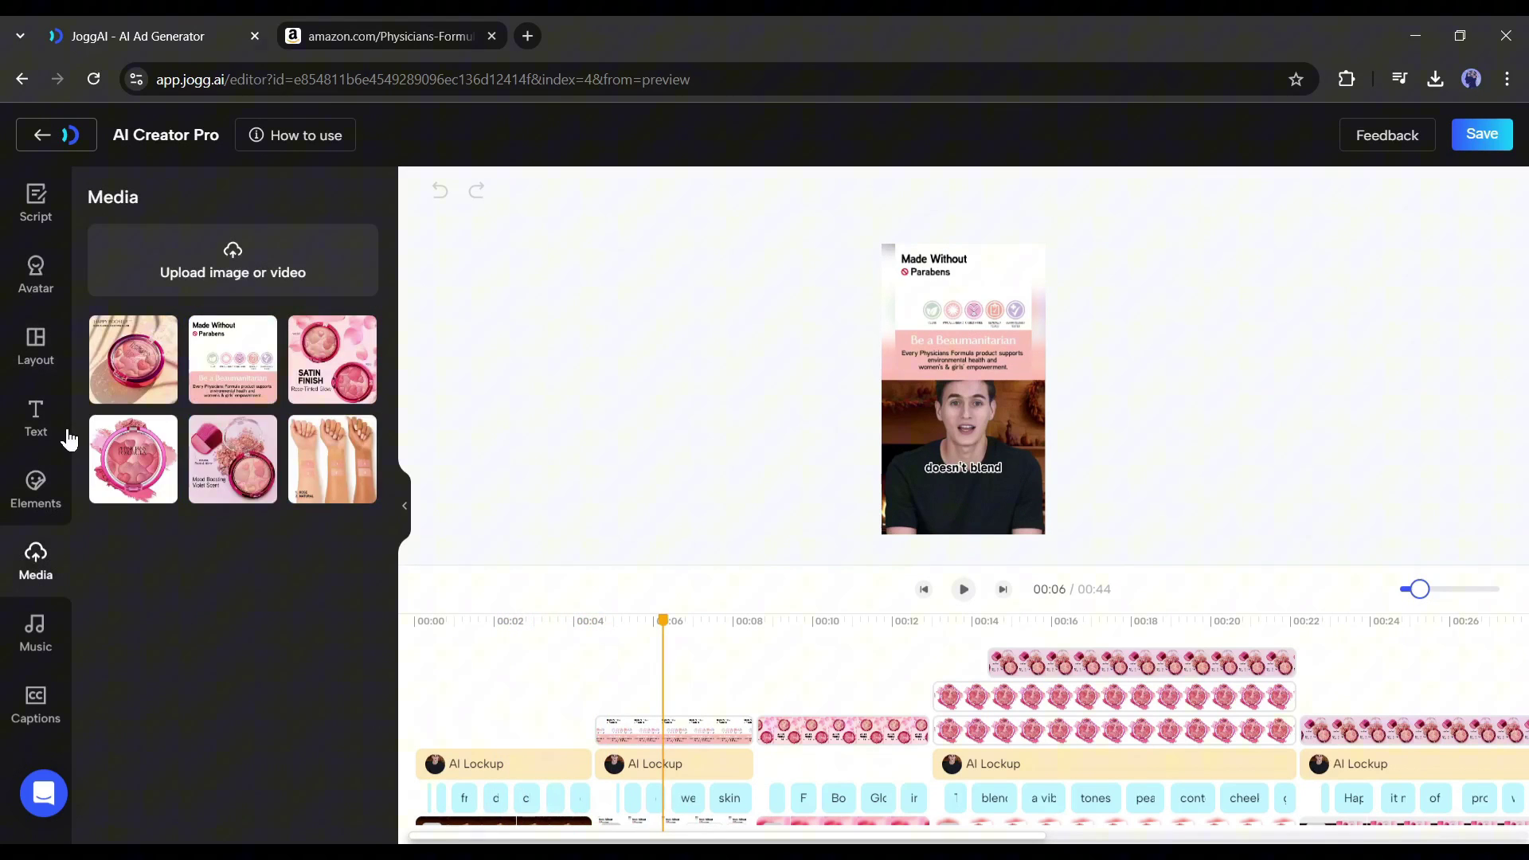
left_click_drag(675, 587, 675, 744)
left_click(640, 622)
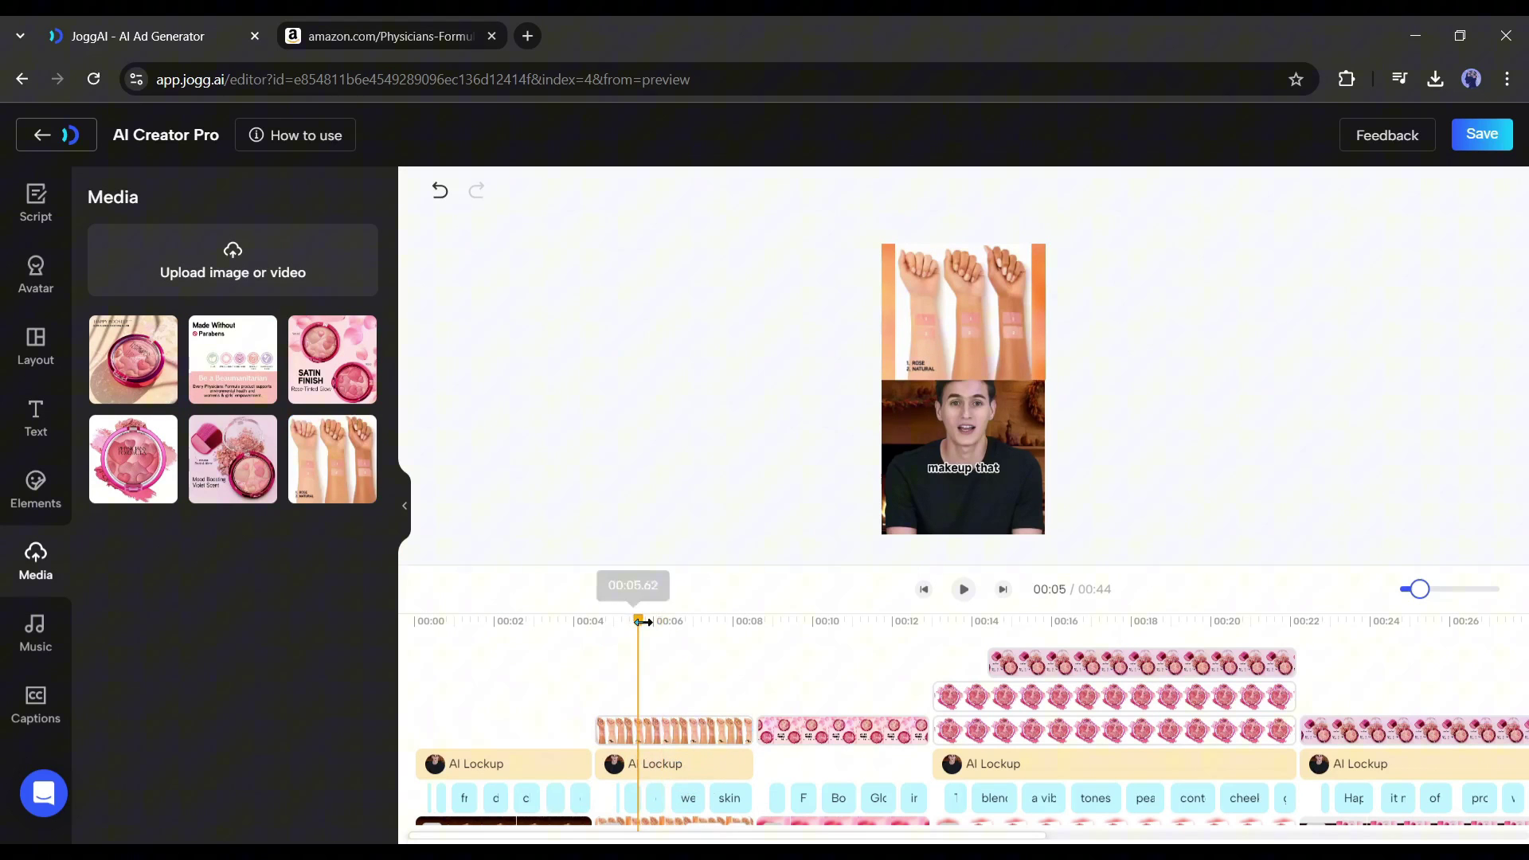
left_click(596, 634)
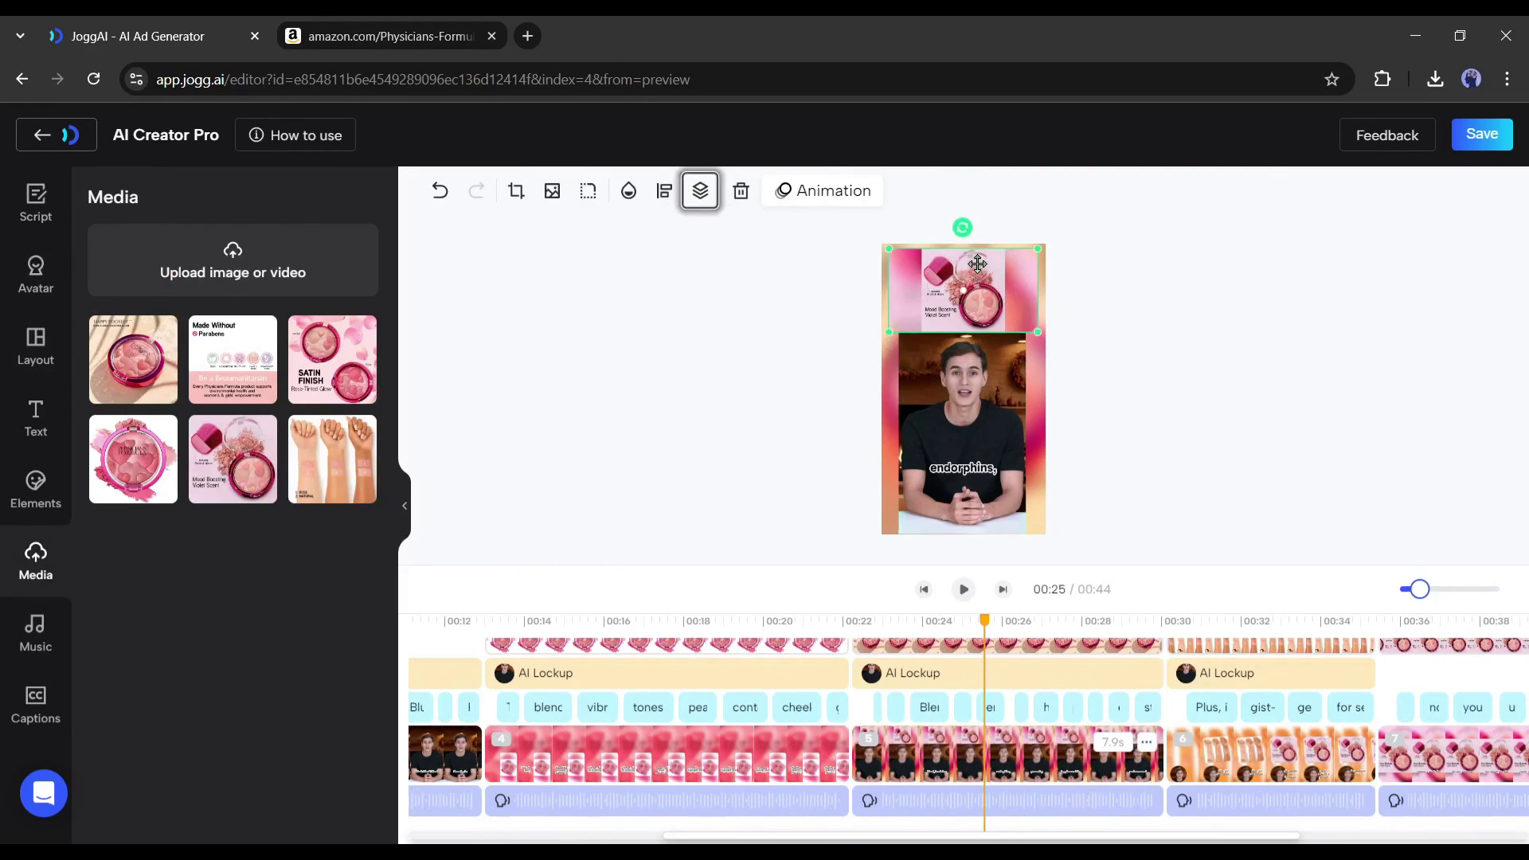
Step: Resize the top product image, enlarge the avatar, and check the image's entry and exit animations
left_click_drag(889, 321, 881, 333)
left_click(1024, 556)
left_click_drag(1024, 556, 1068, 587)
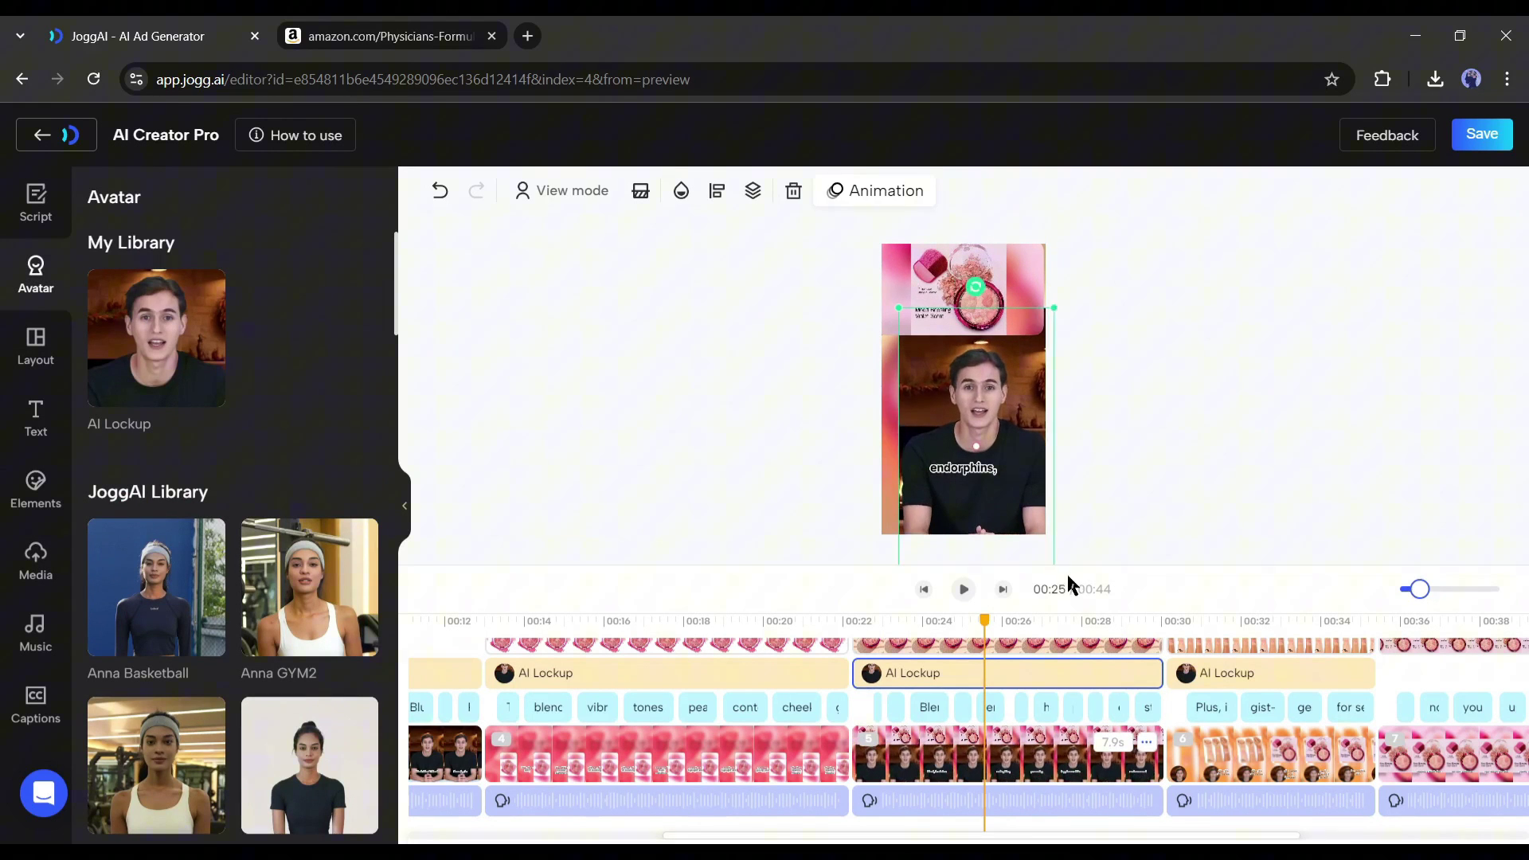
left_click(1072, 419)
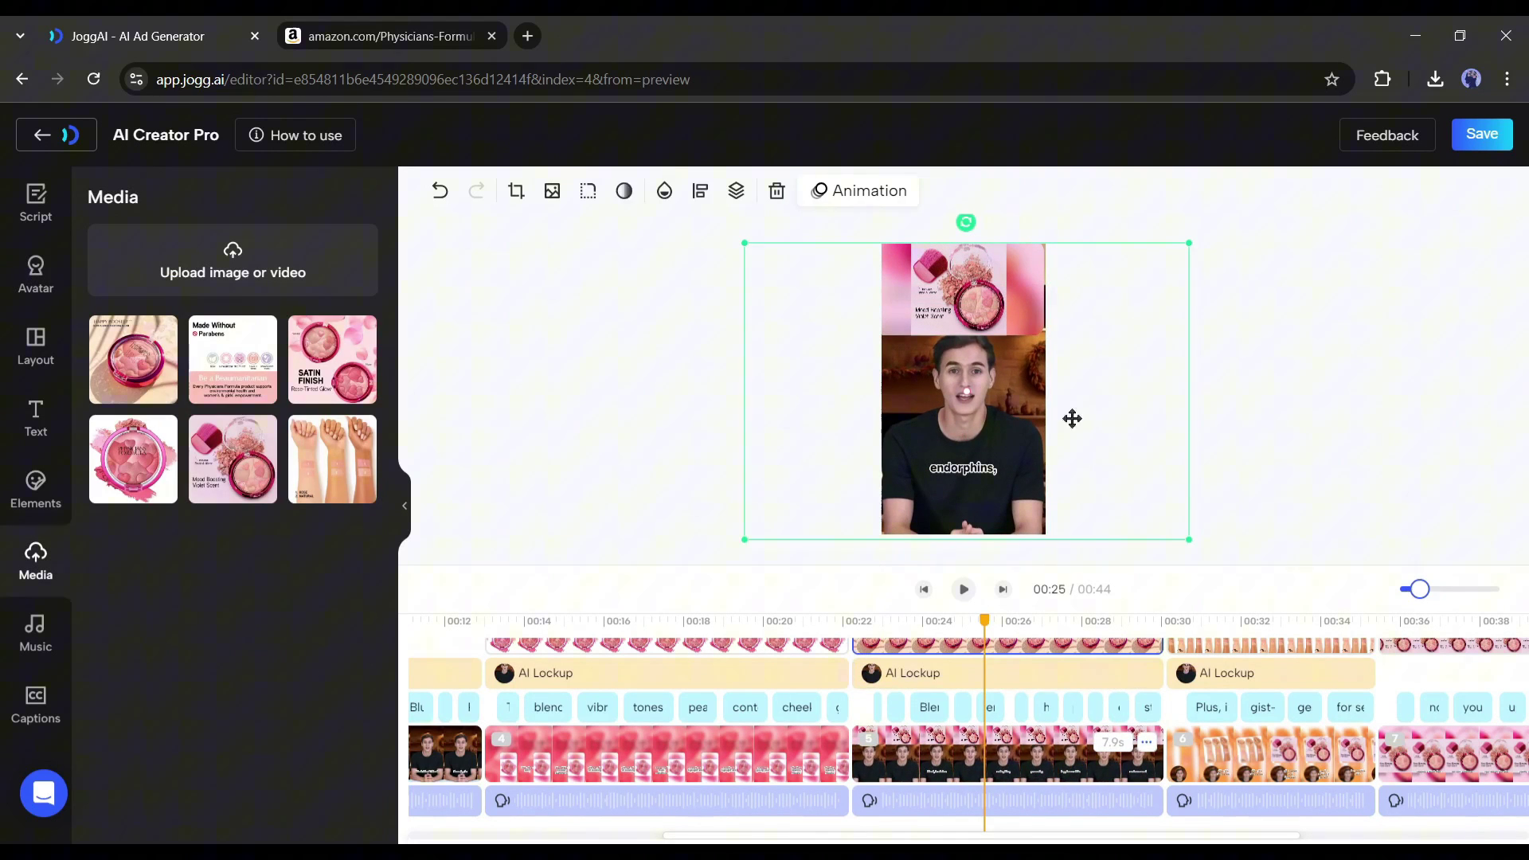
left_click(891, 253)
left_click(836, 191)
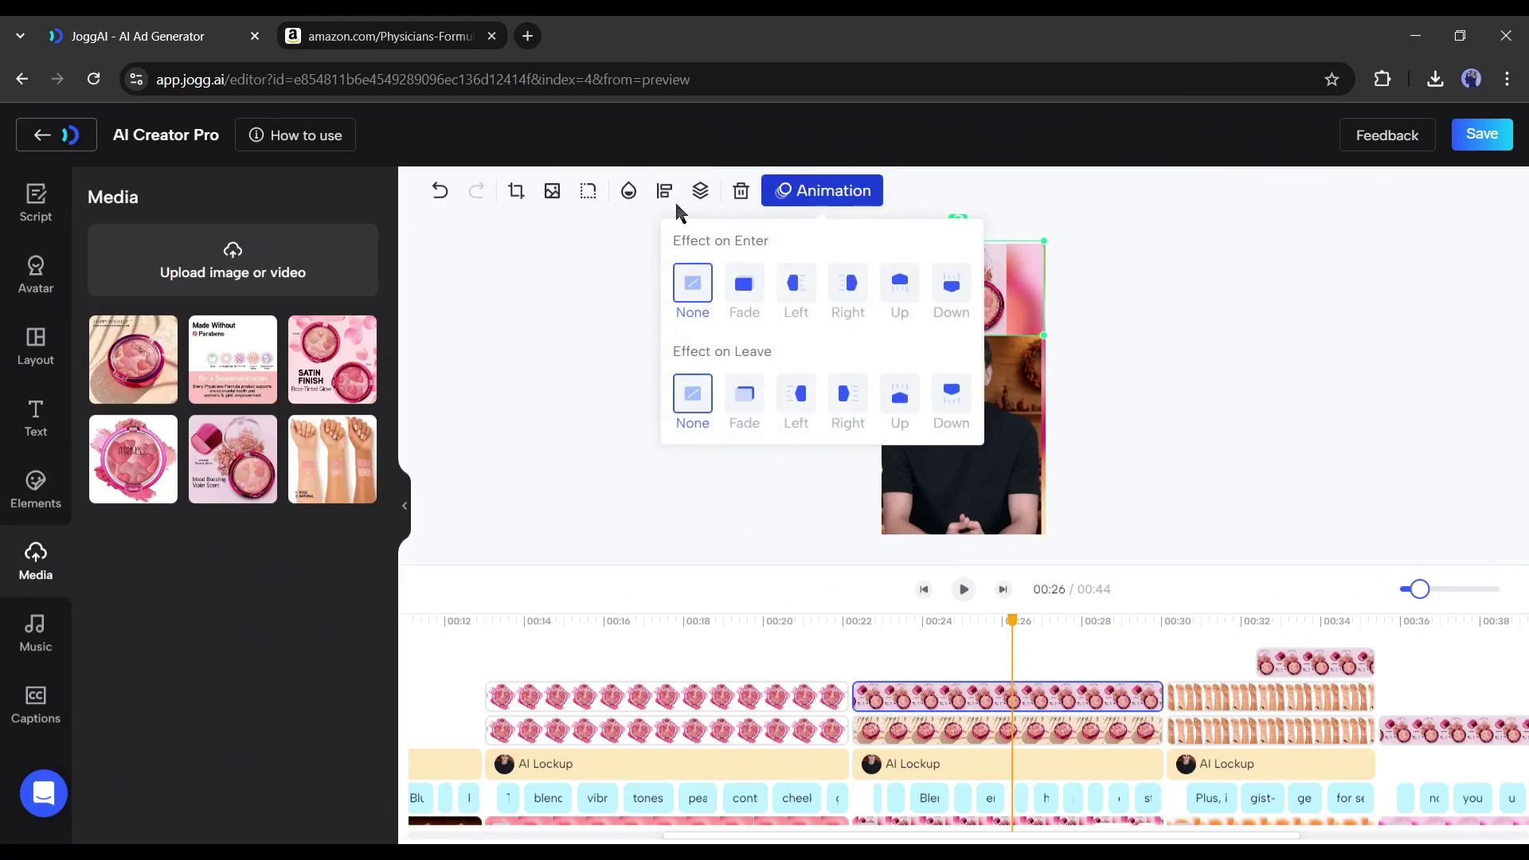
left_click(1125, 359)
left_click(959, 364)
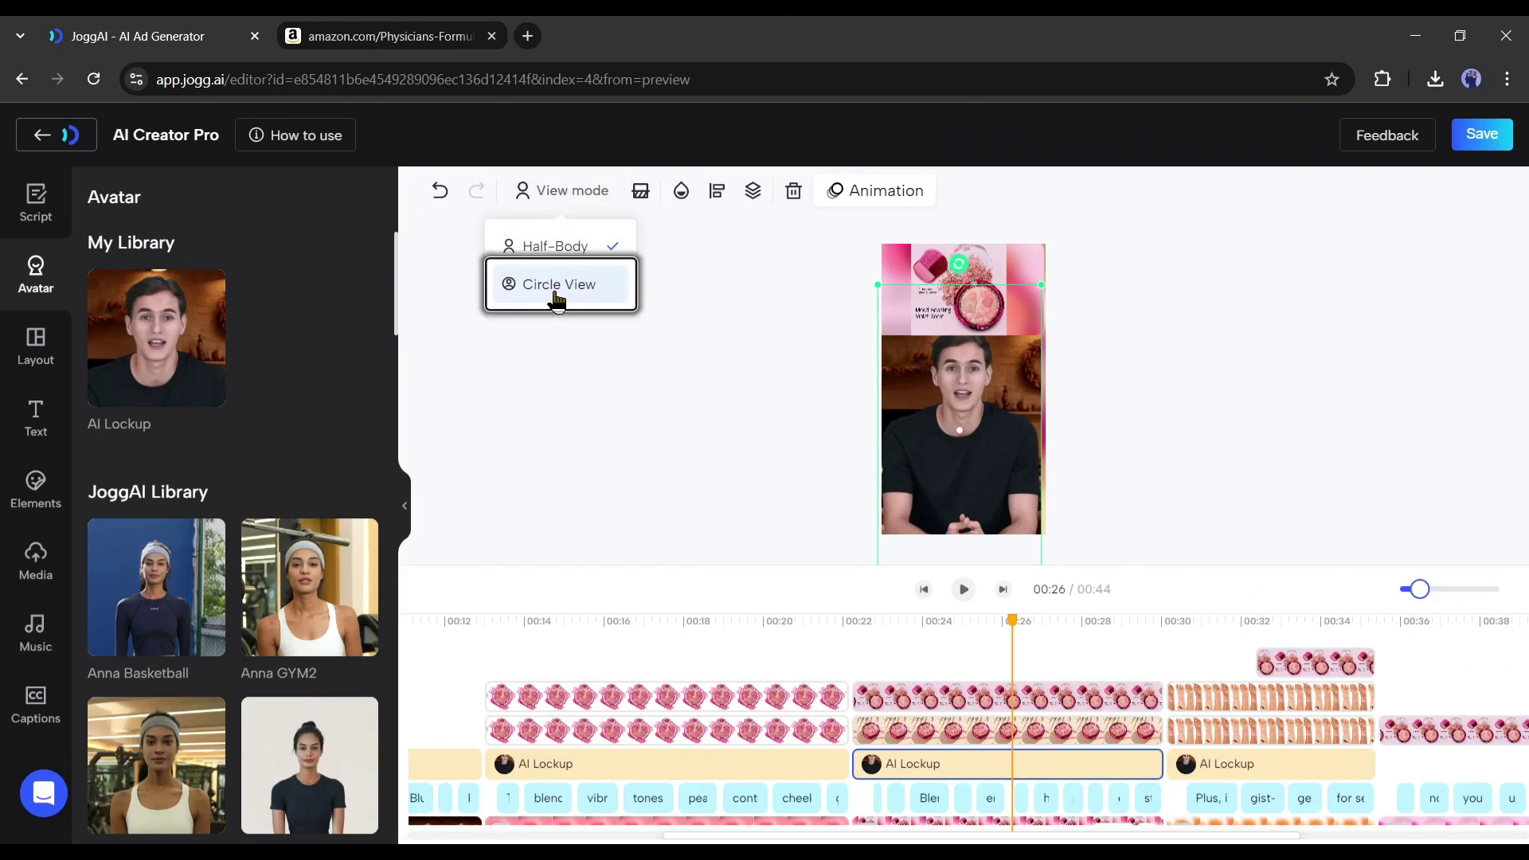
Step: Switch the avatar from Circle View back to Half-Body, browse the side panels, then save and exit
left_click(557, 286)
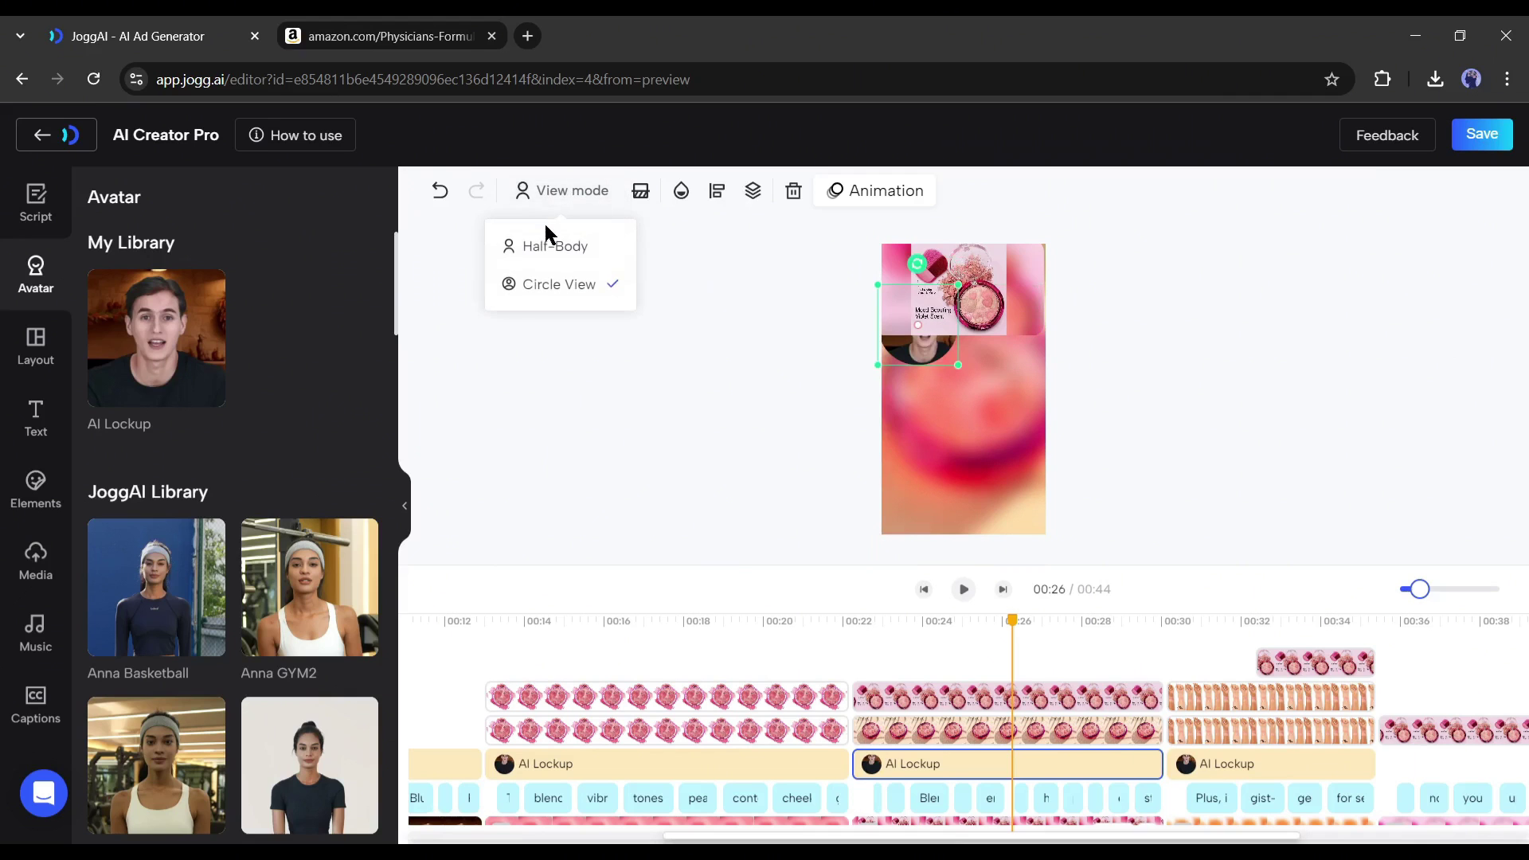
left_click(552, 248)
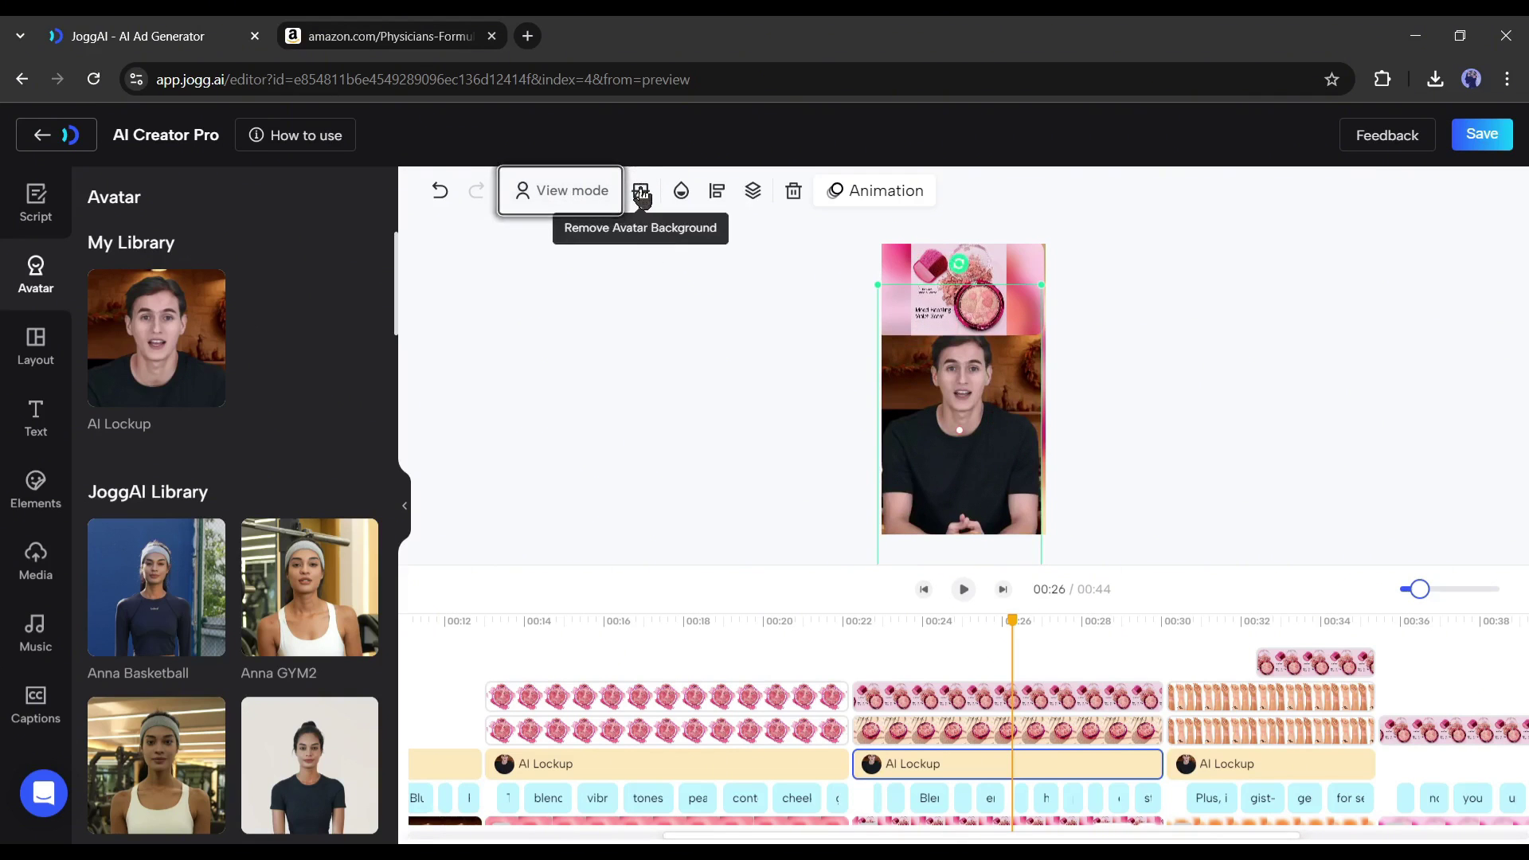
left_click(39, 410)
left_click(24, 492)
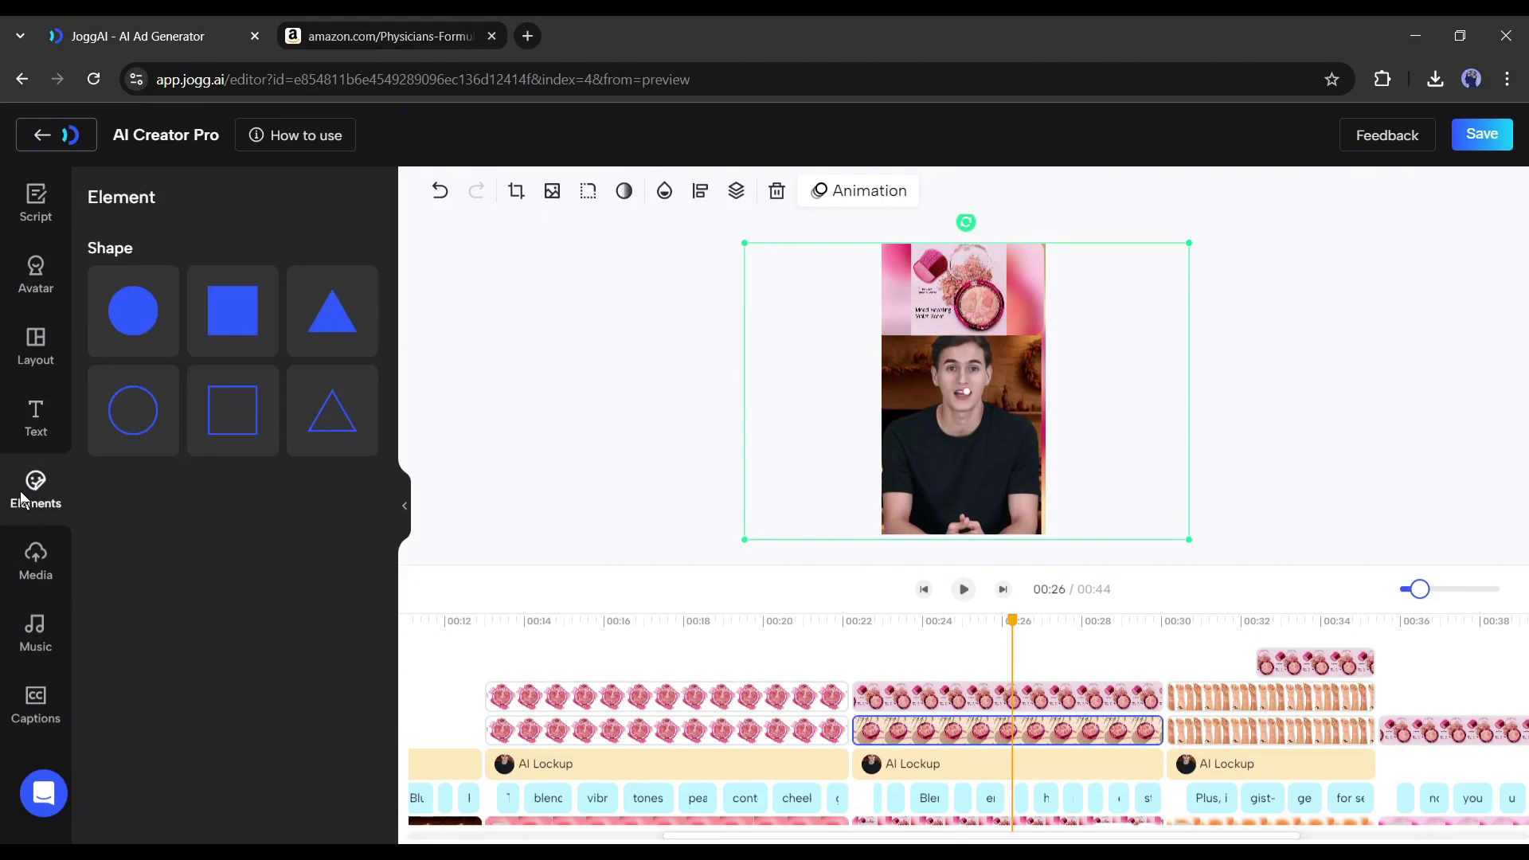
left_click(36, 557)
left_click(36, 633)
scroll(113, 629, "down", 2)
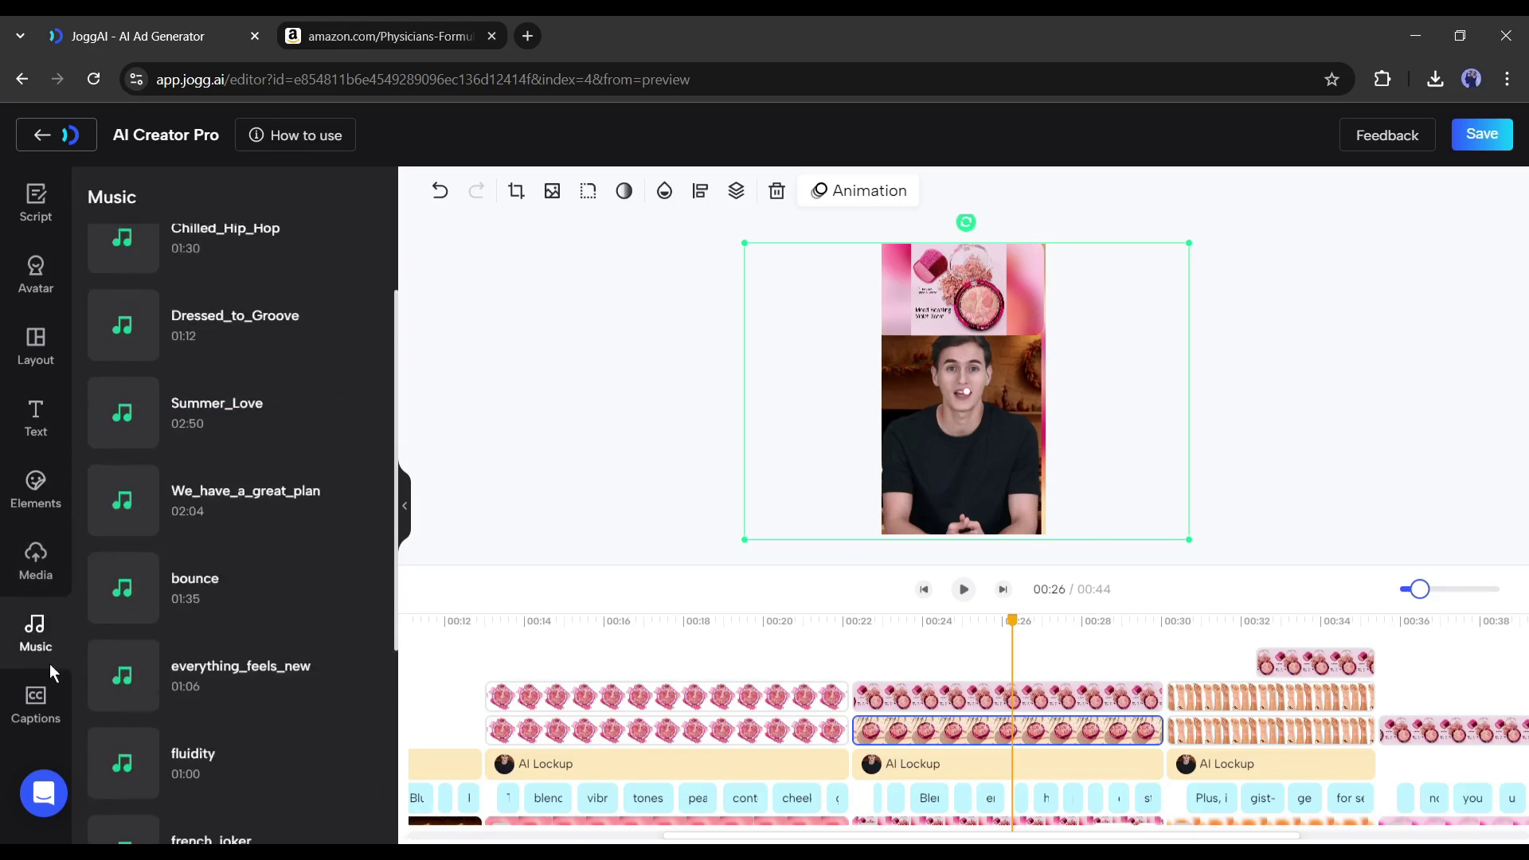
left_click(36, 705)
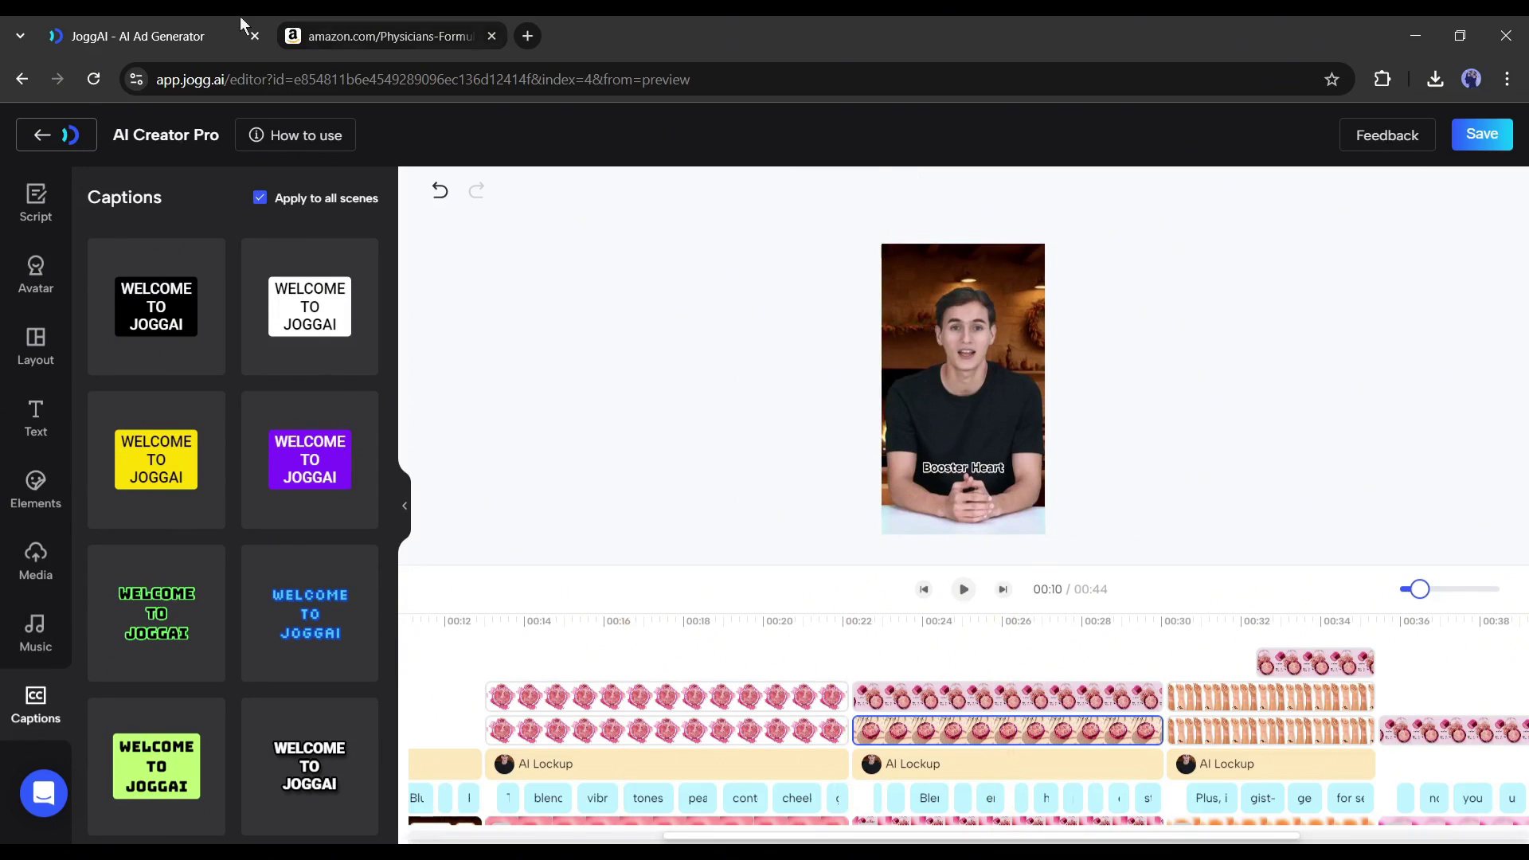
left_click(69, 137)
left_click(894, 510)
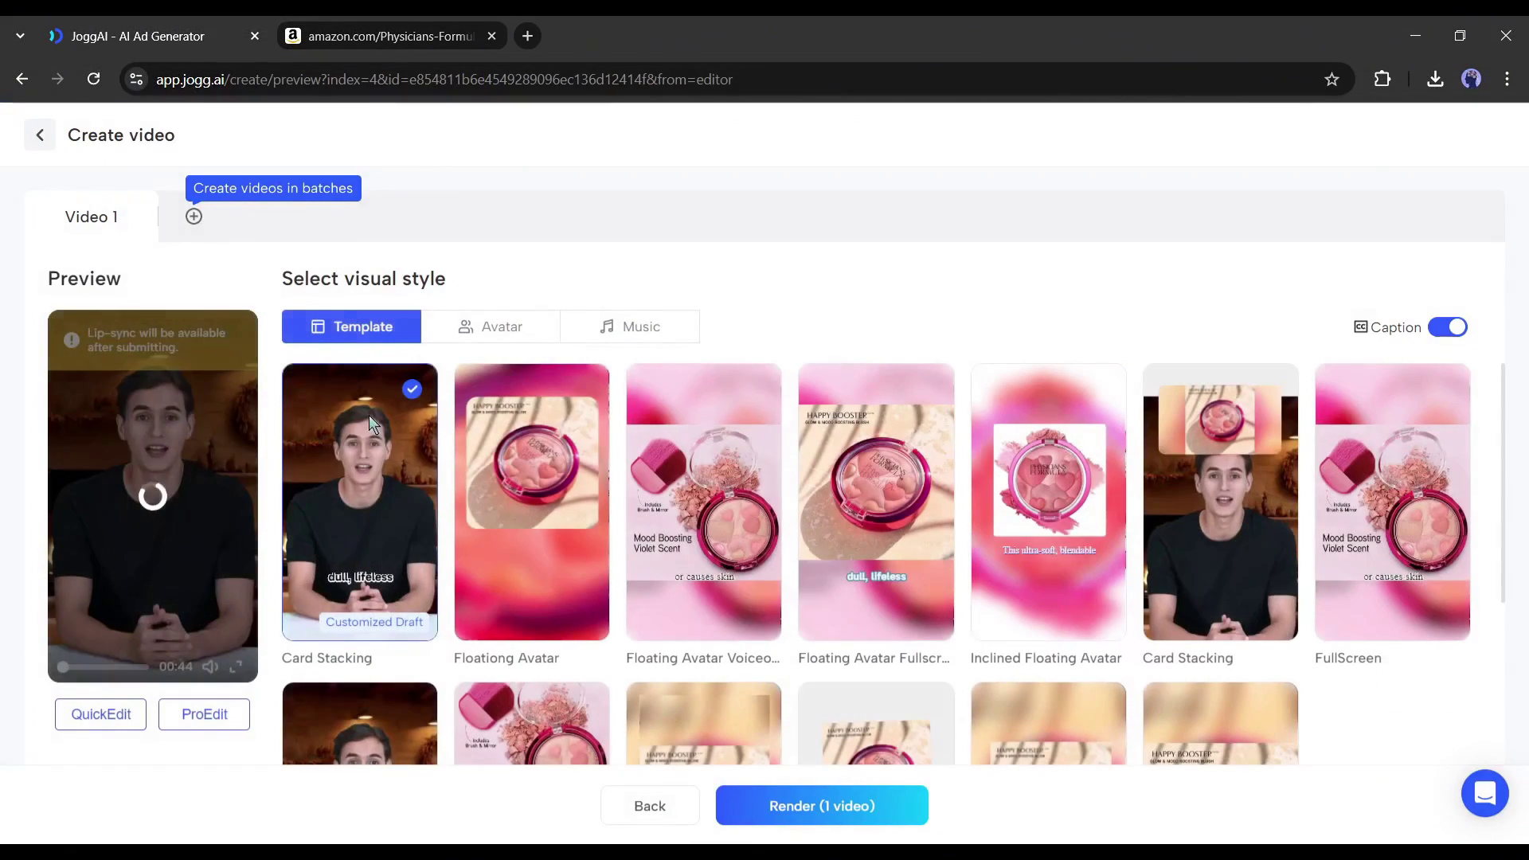
Step: Add the Video 2 and Video 3 variants and submit all three for rendering
left_click(196, 216)
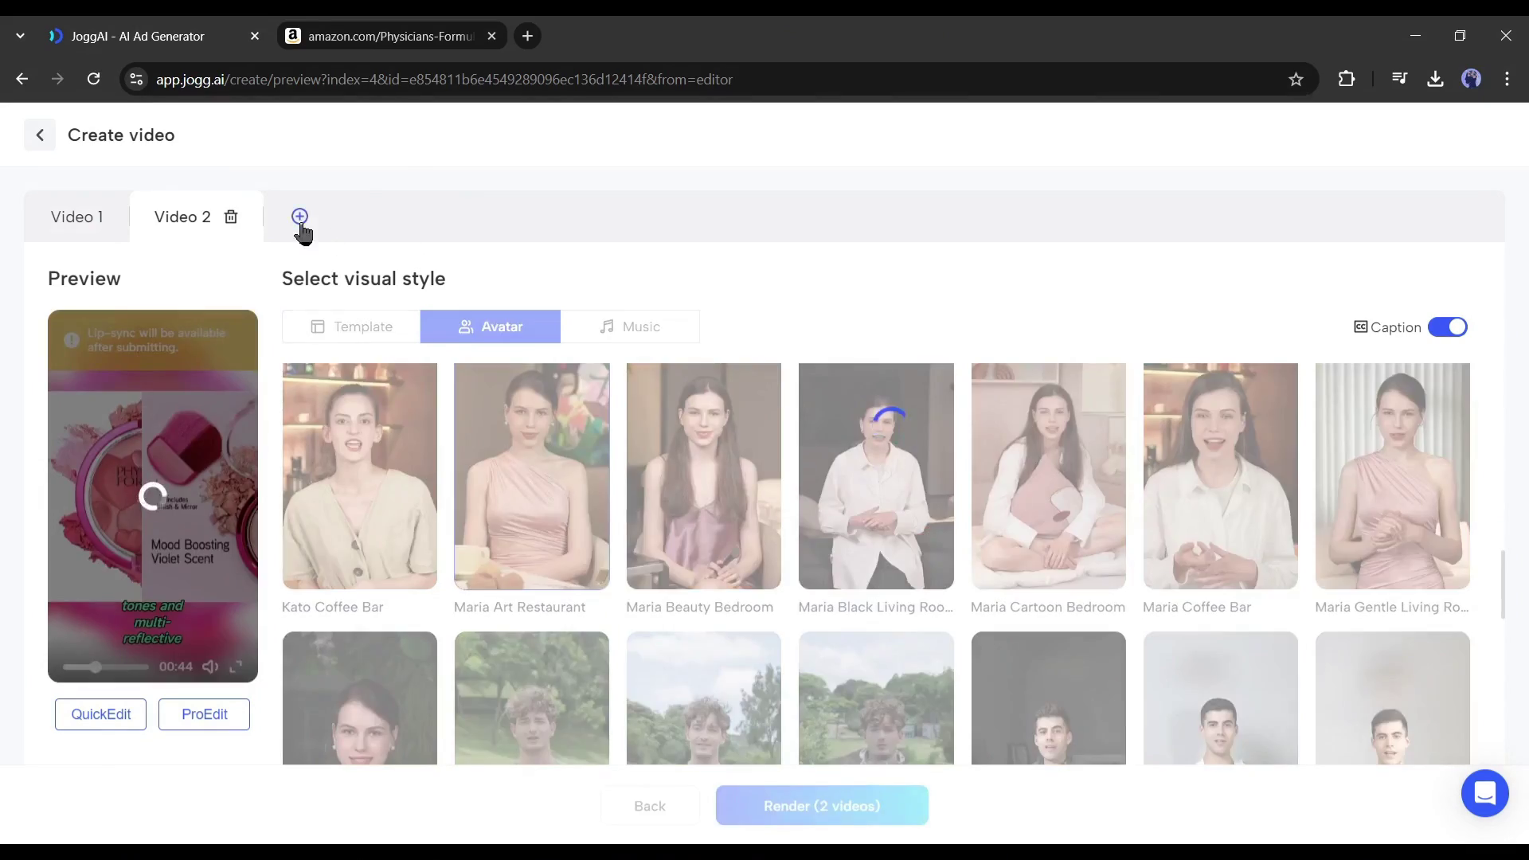
left_click(299, 218)
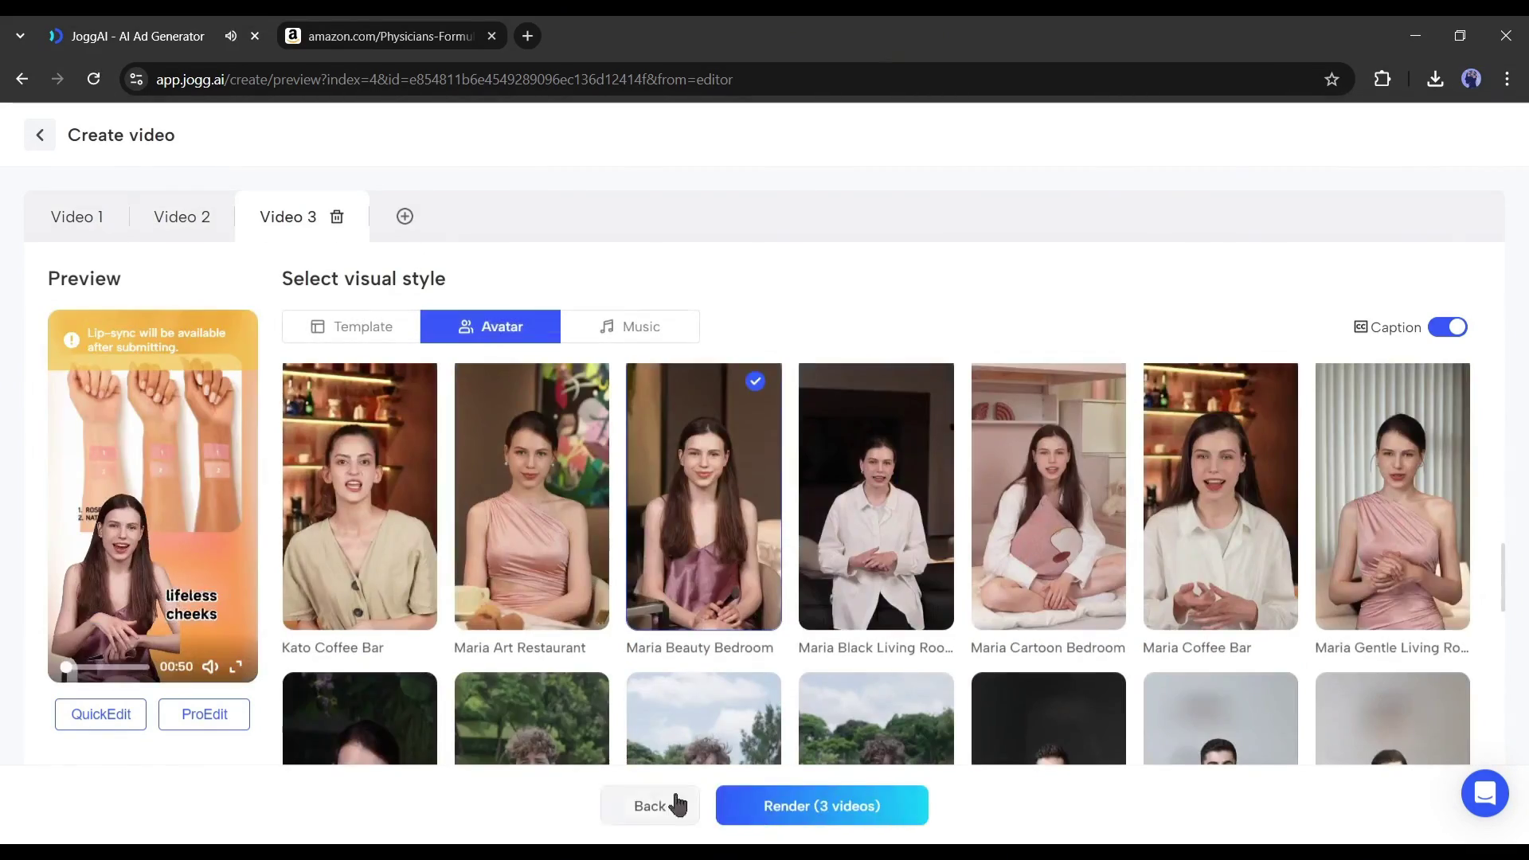
left_click(765, 806)
left_click(1038, 769)
Step: Download the finished 00:46 and 00:48 blush ads from their card menus
scroll(1208, 482, "down", 3)
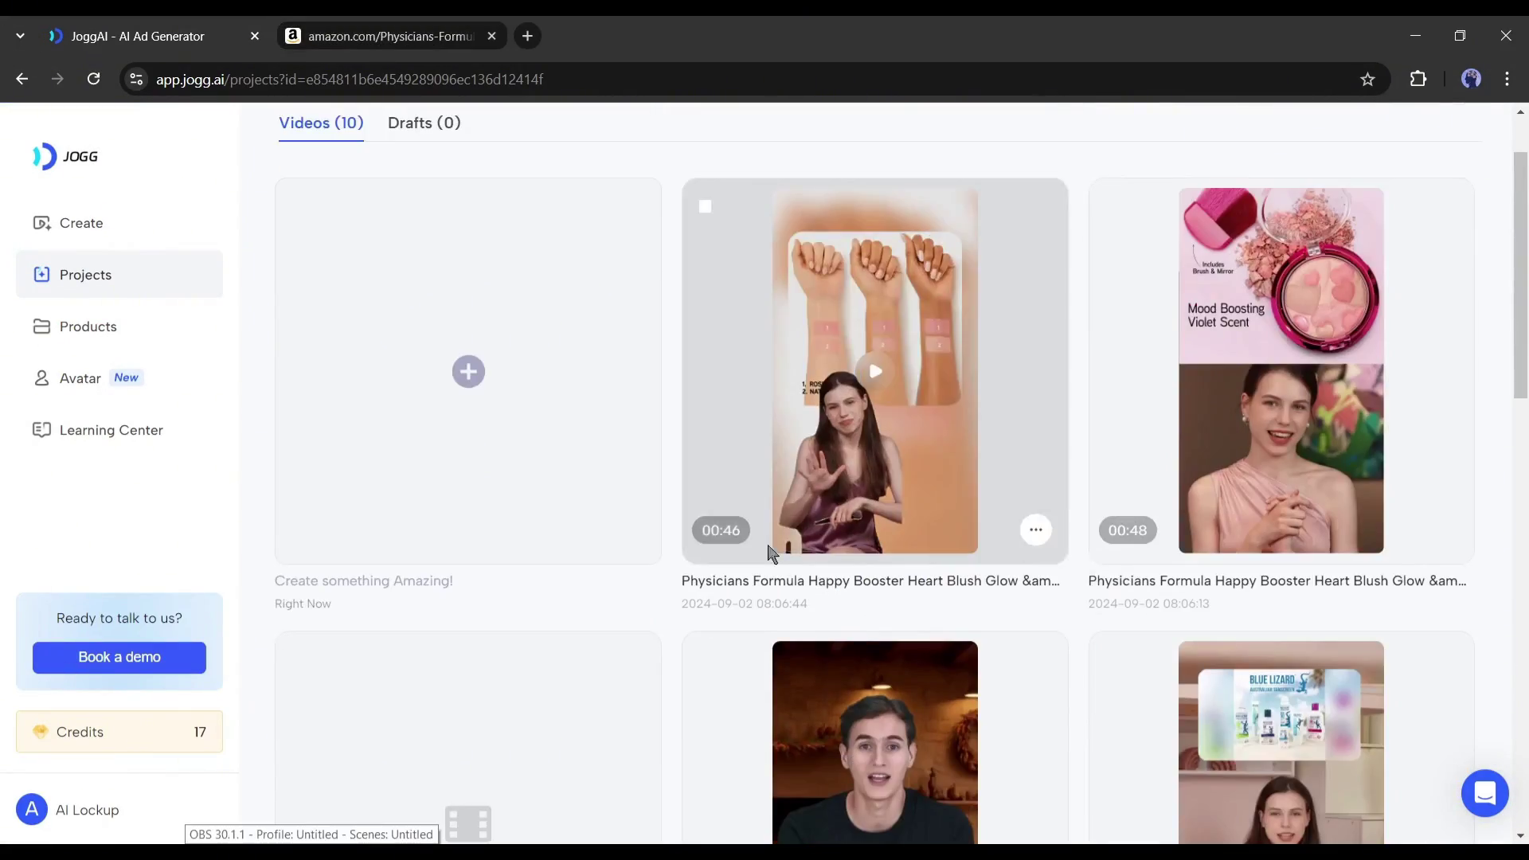
left_click(1035, 529)
left_click(1163, 536)
left_click(1442, 530)
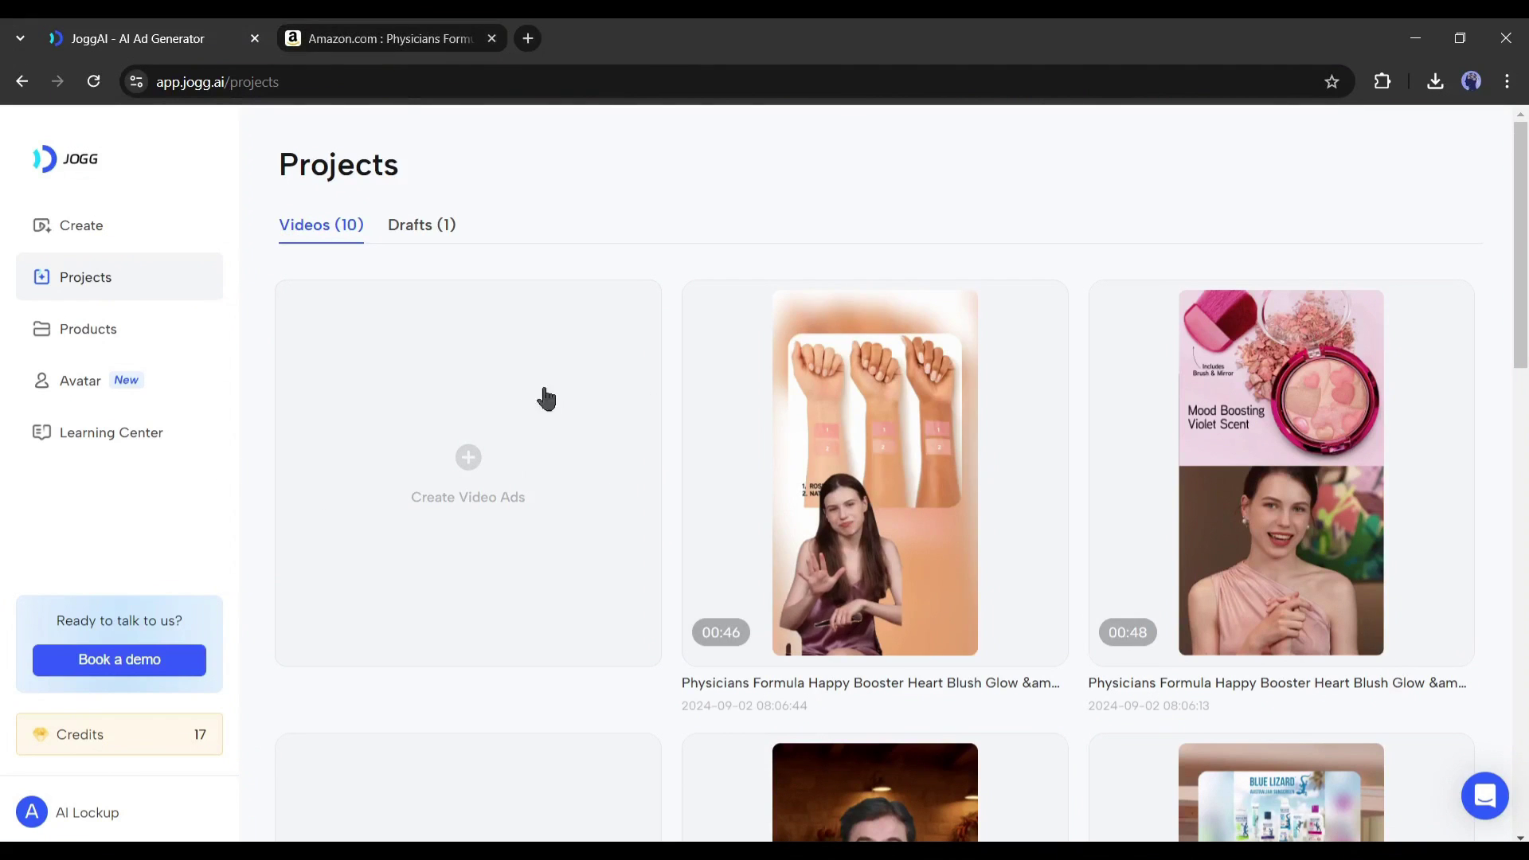
Step: Start a new ad by pasting and analyzing the Amazon blush product URL
left_click(120, 239)
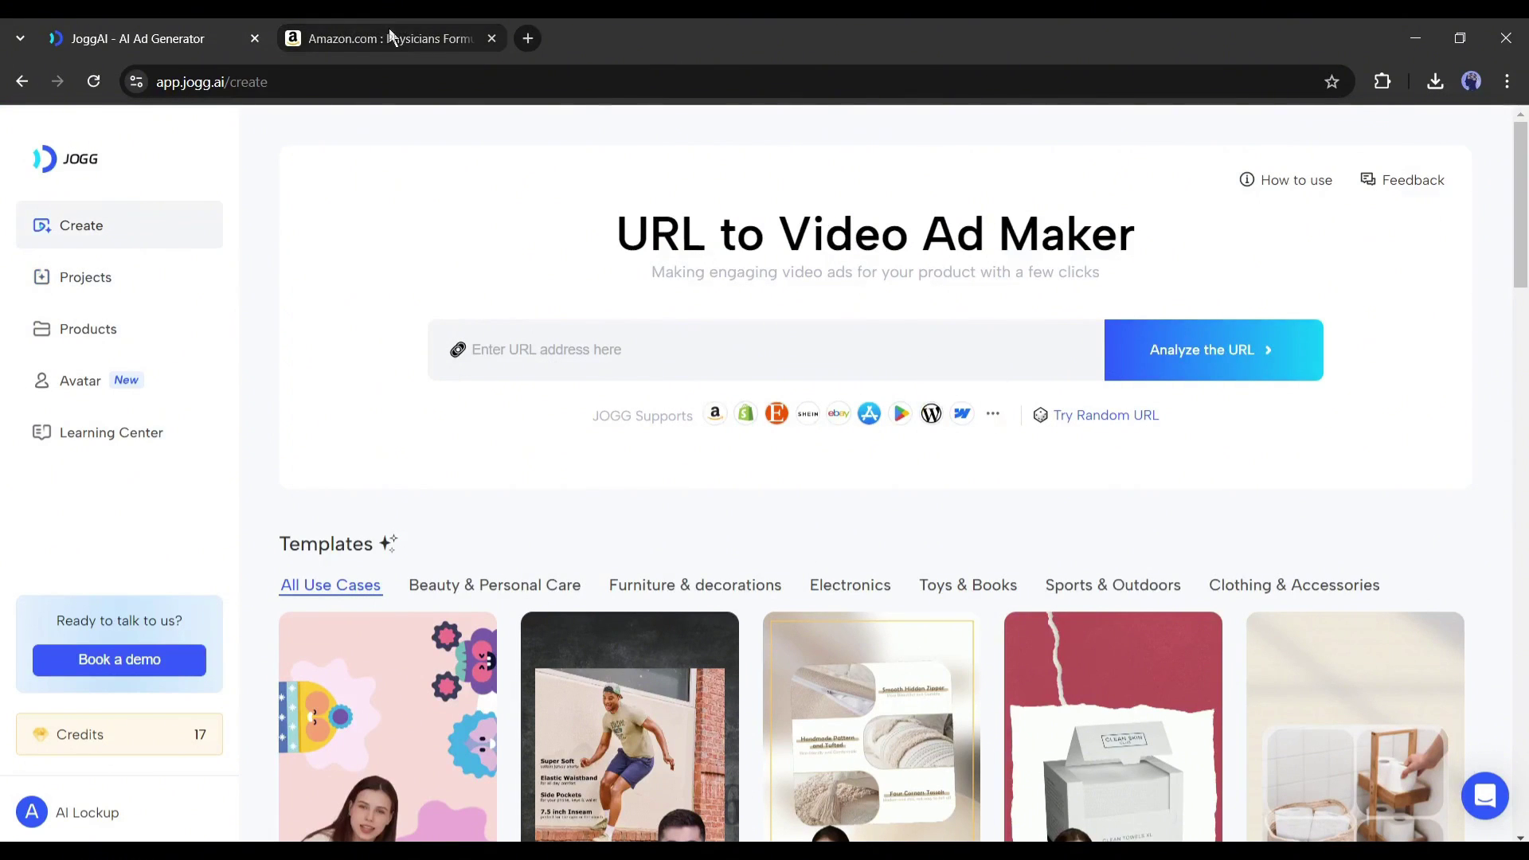
left_click(389, 32)
left_click(446, 82)
right_click(446, 82)
left_click(514, 265)
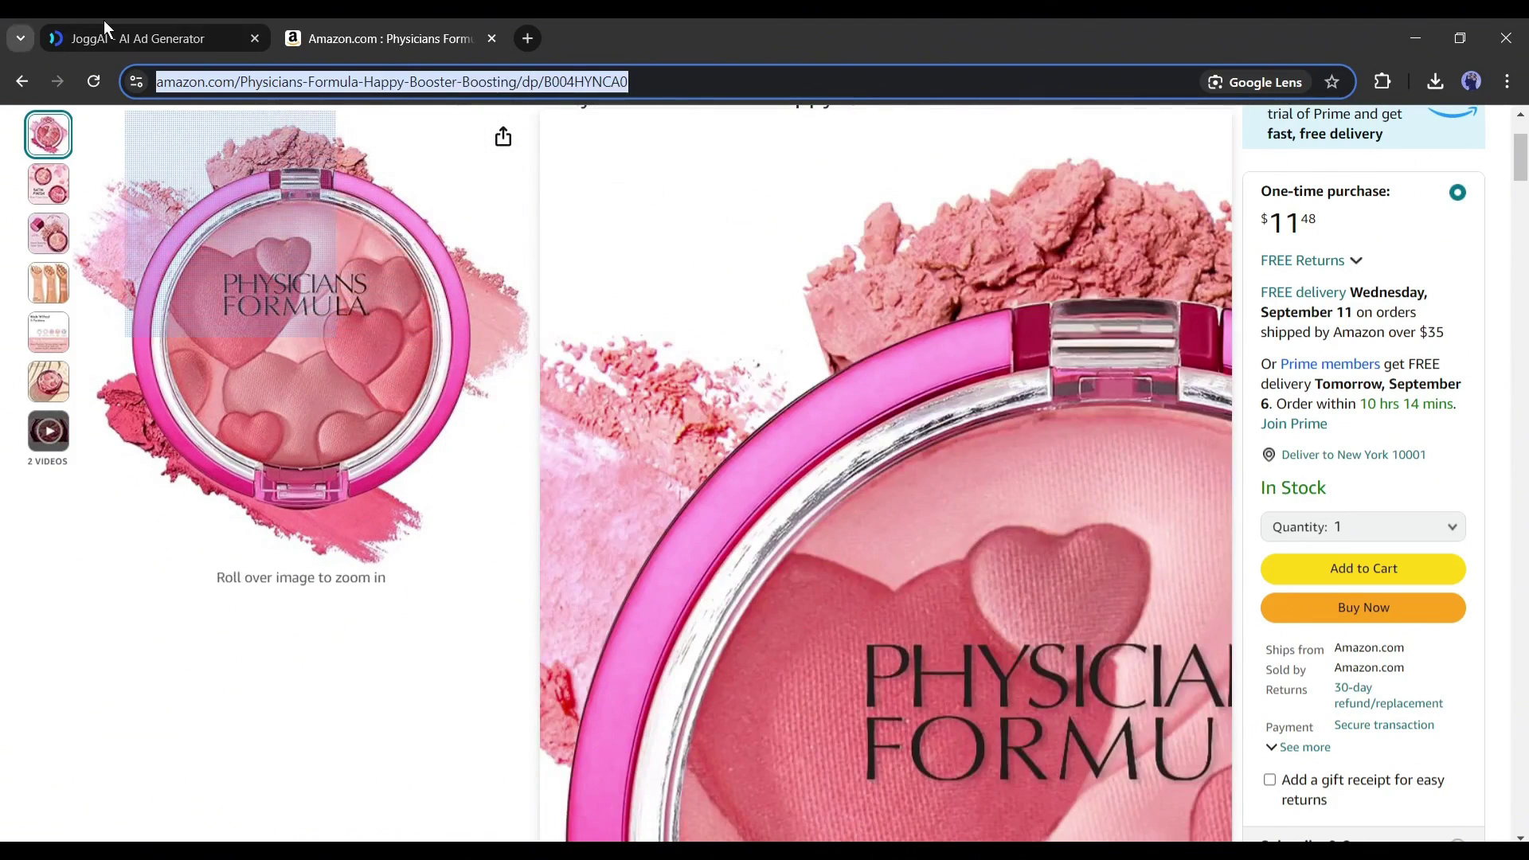
left_click(104, 30)
left_click(674, 338)
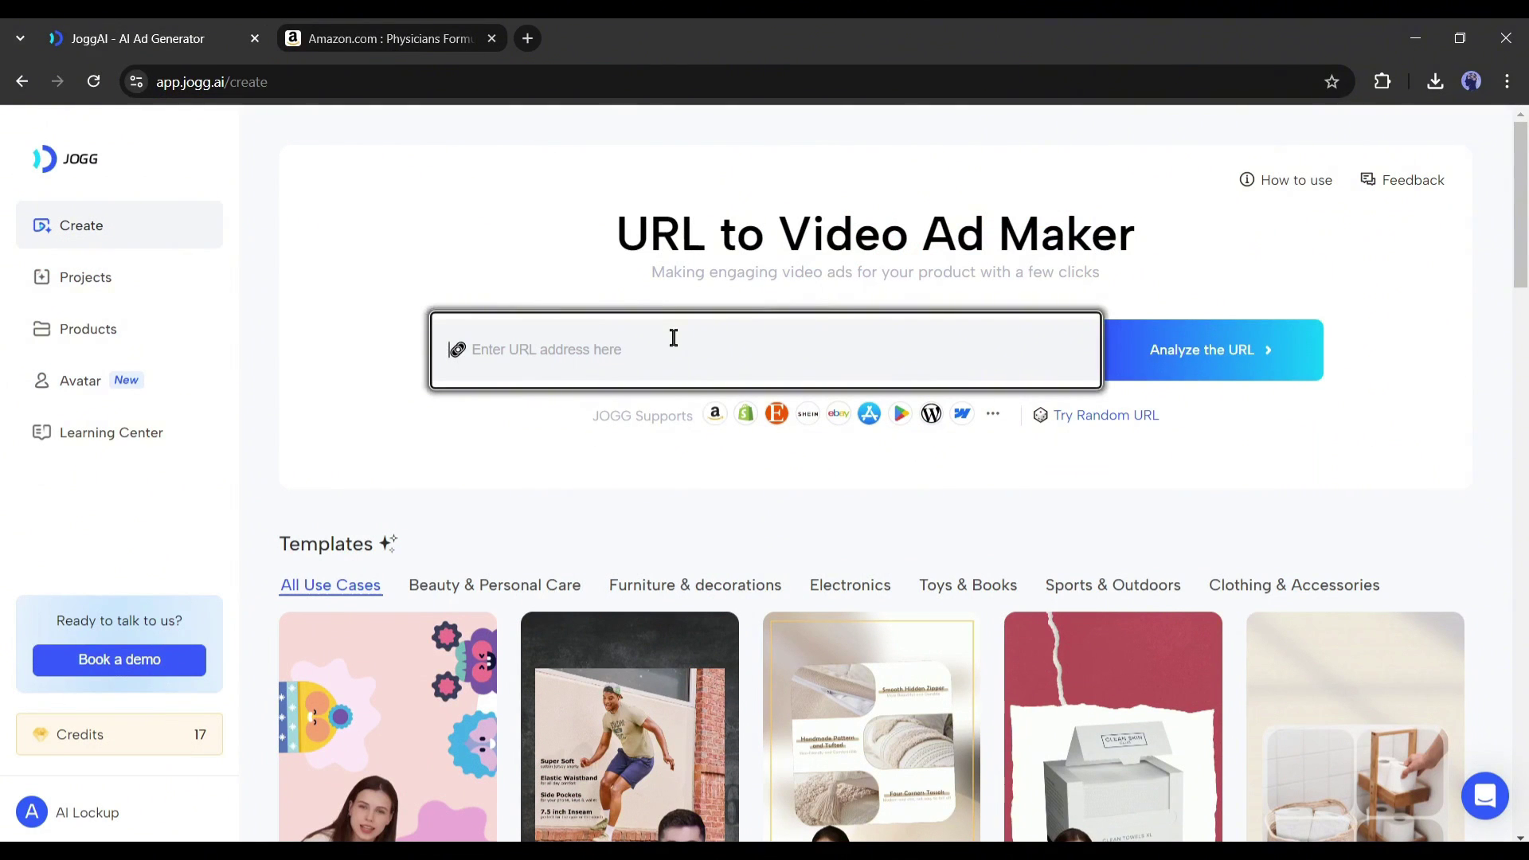
left_click(1256, 348)
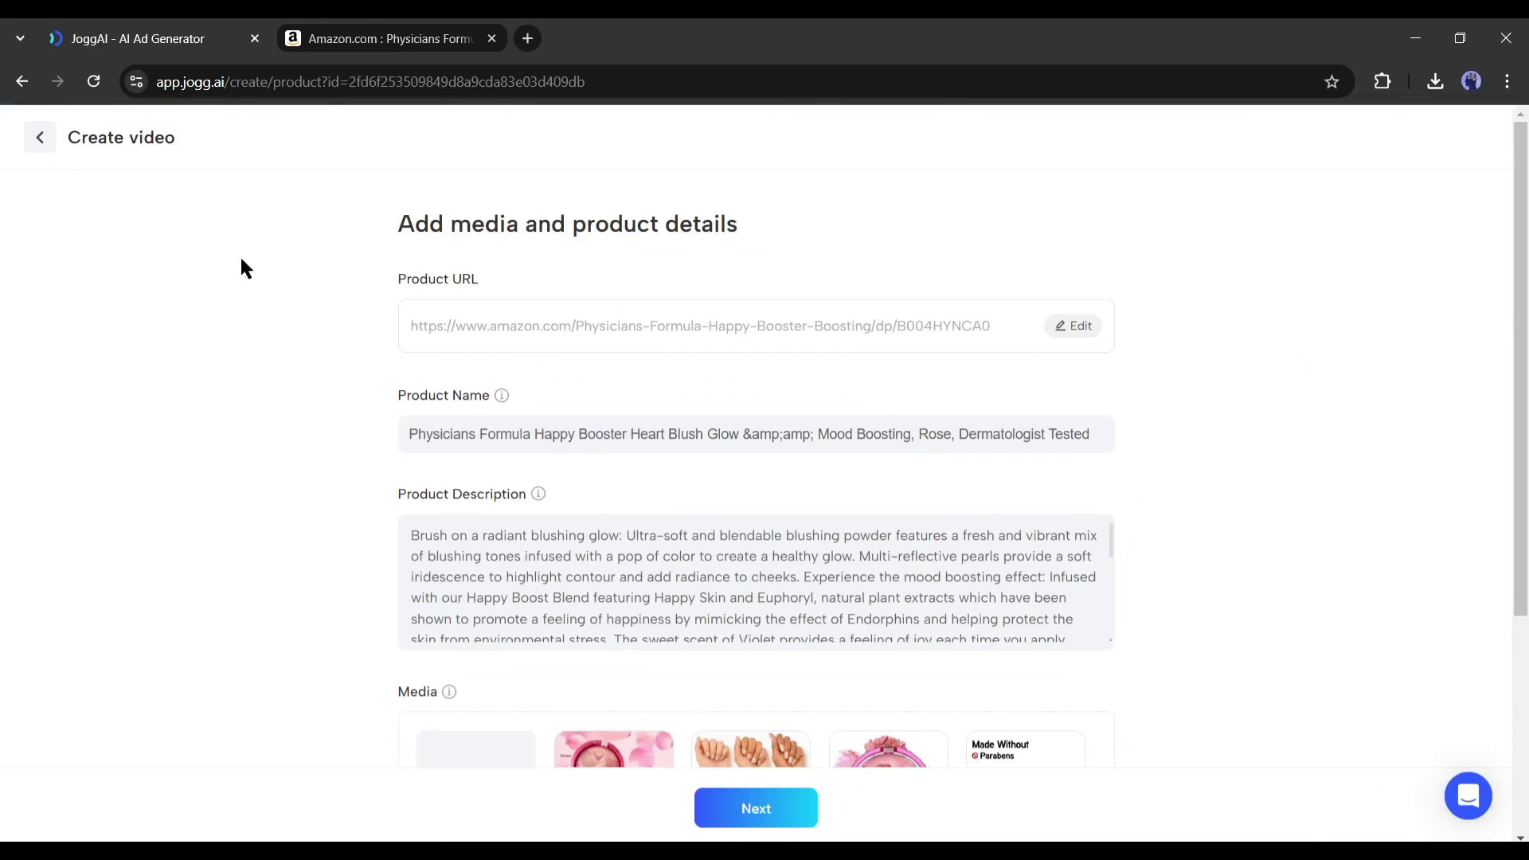
Step: Set the video length to 60 seconds and the language to Spanish, then generate scripts
scroll(646, 499, "down", 4)
left_click(806, 809)
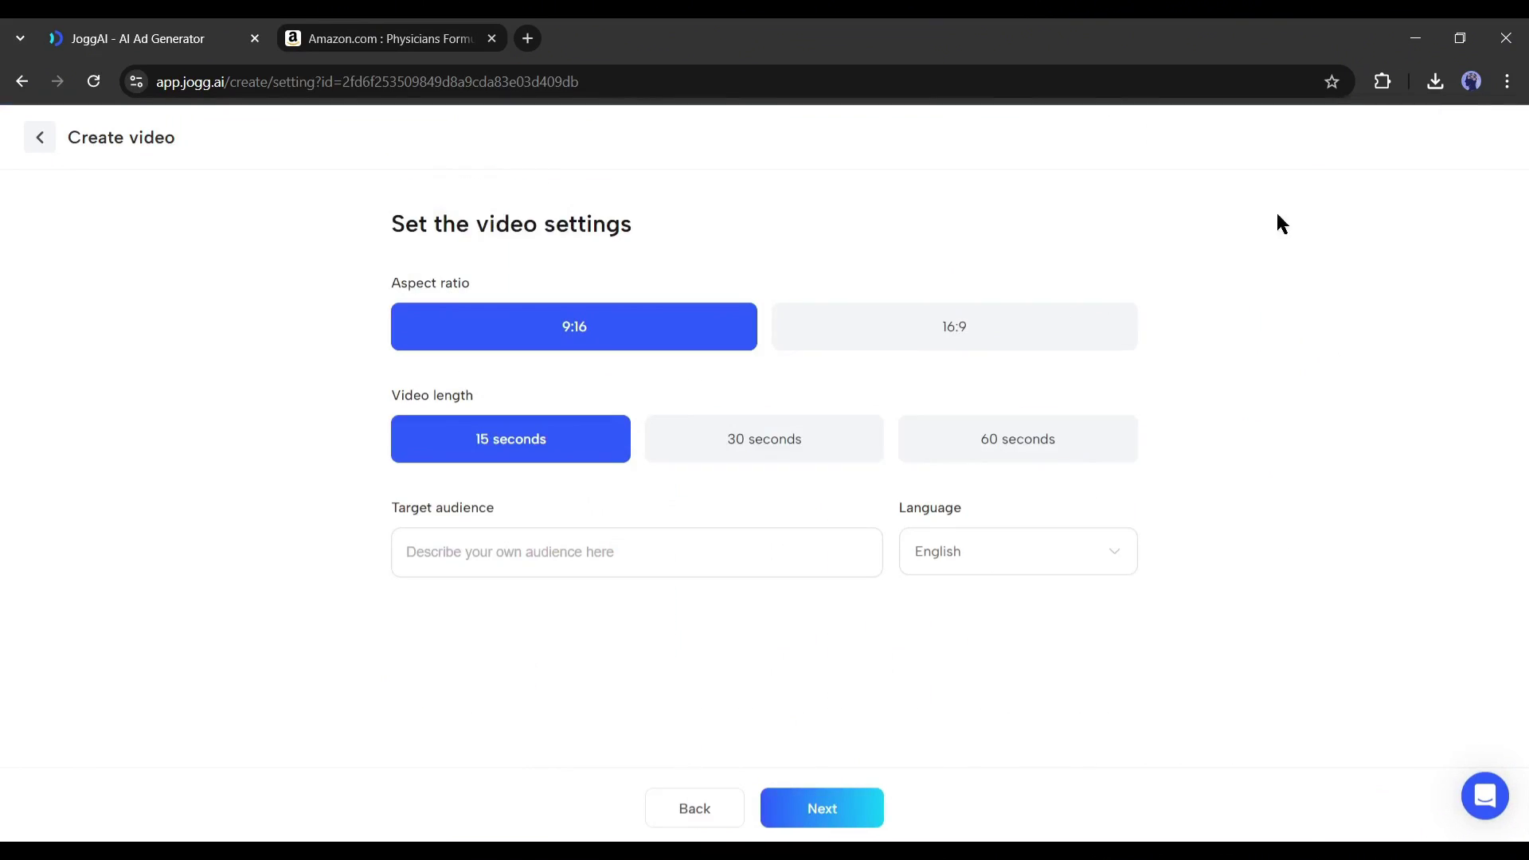
left_click(928, 454)
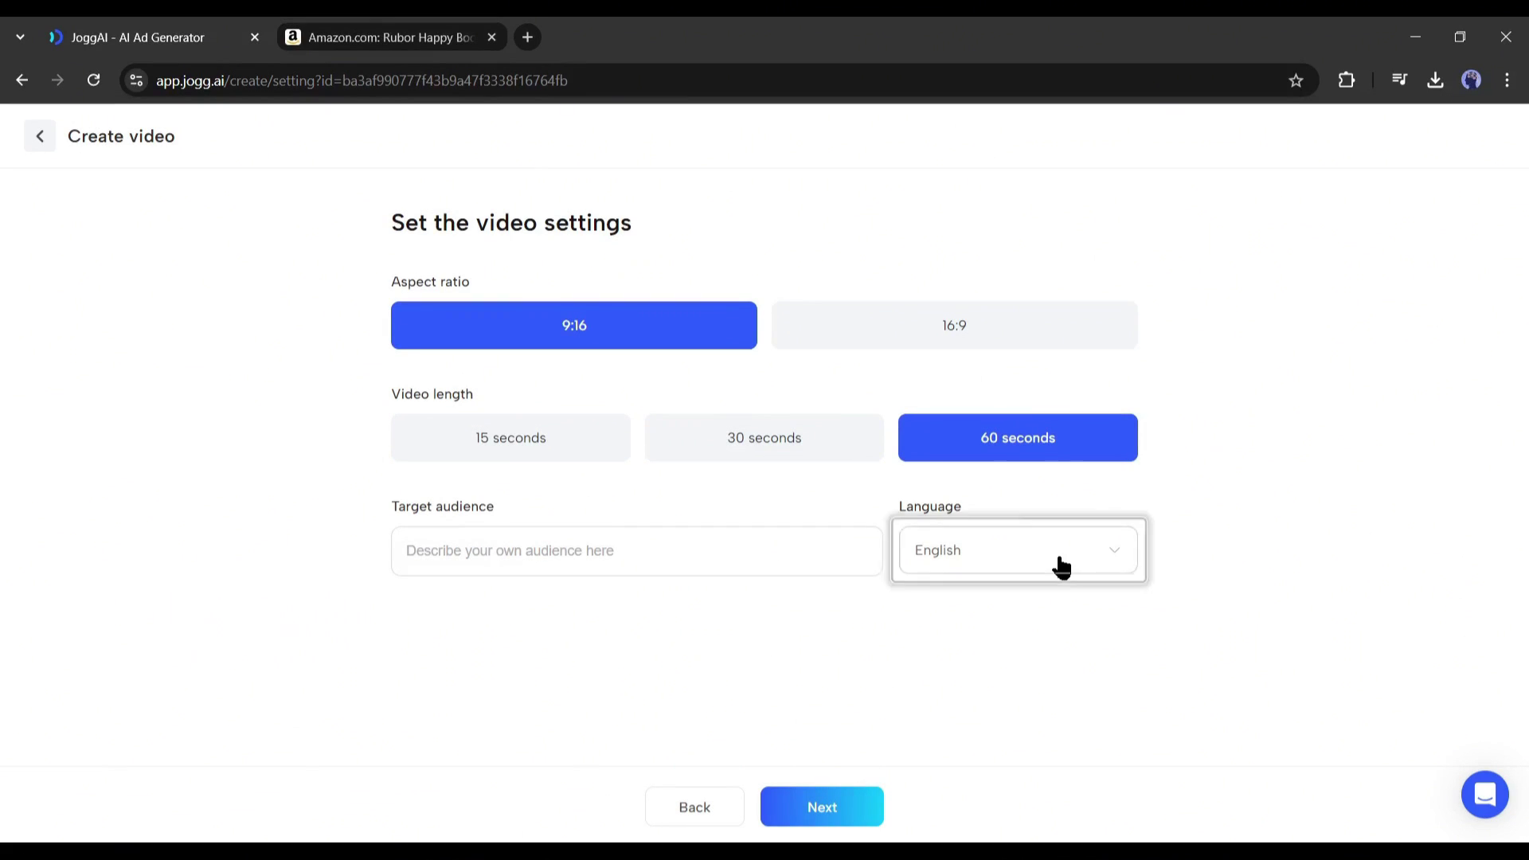
left_click(1062, 567)
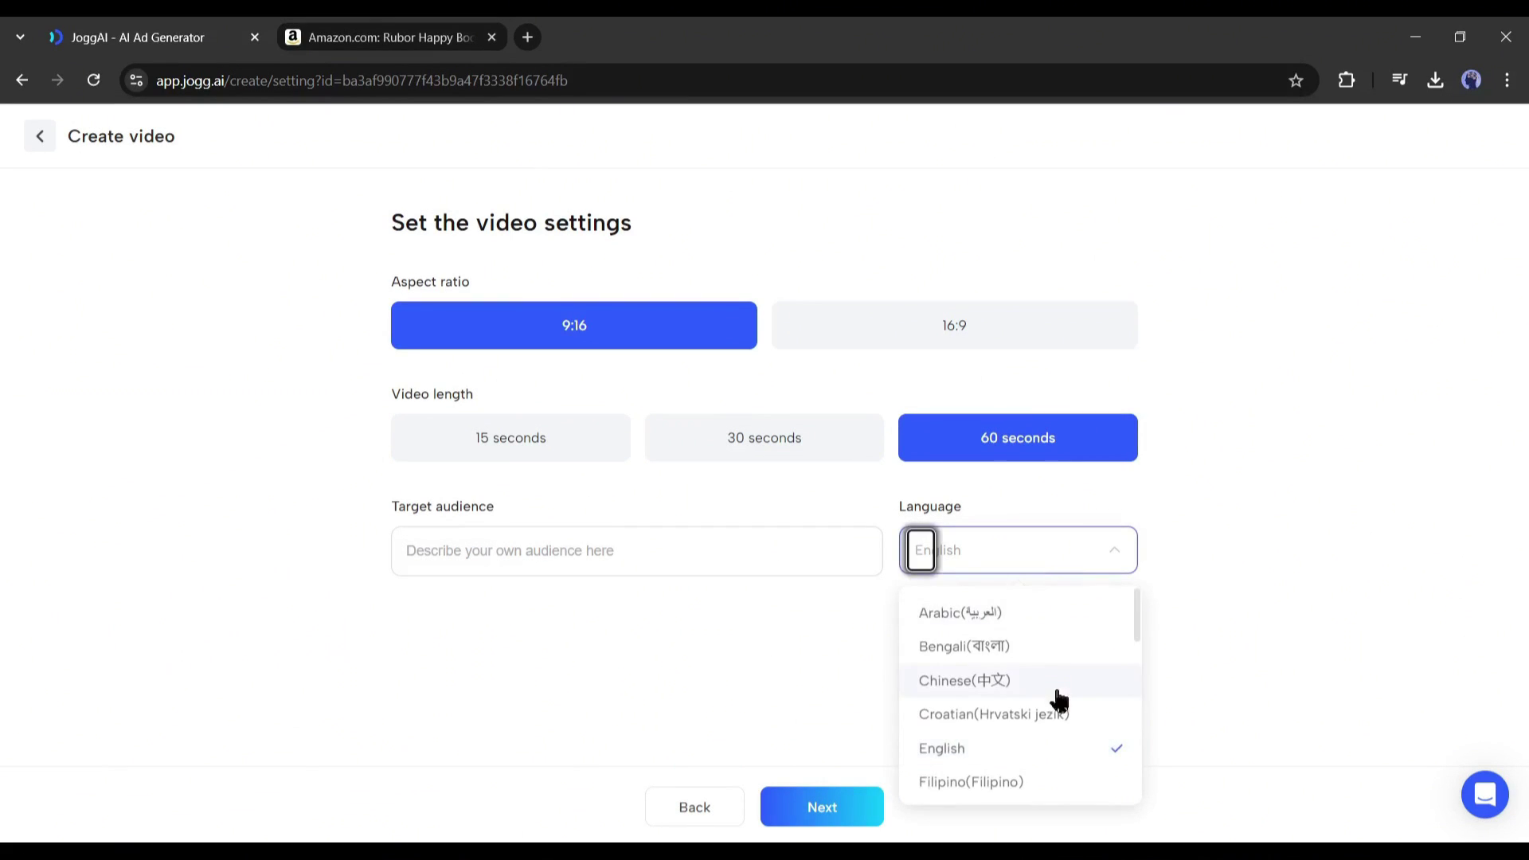
scroll(1059, 717, "down", 5)
scroll(1056, 721, "down", 3)
left_click(1027, 689)
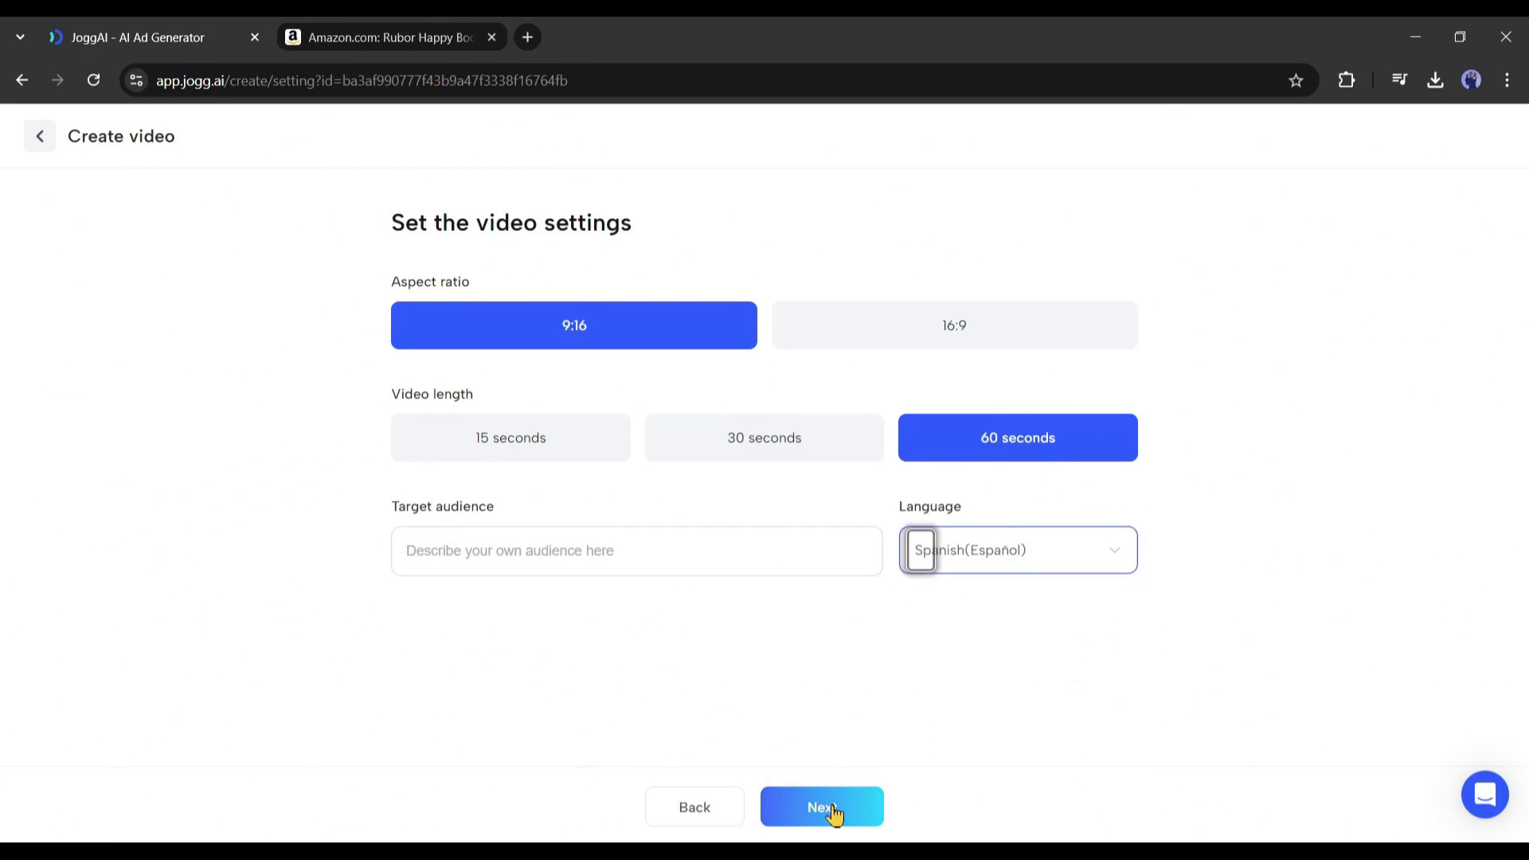
left_click(832, 811)
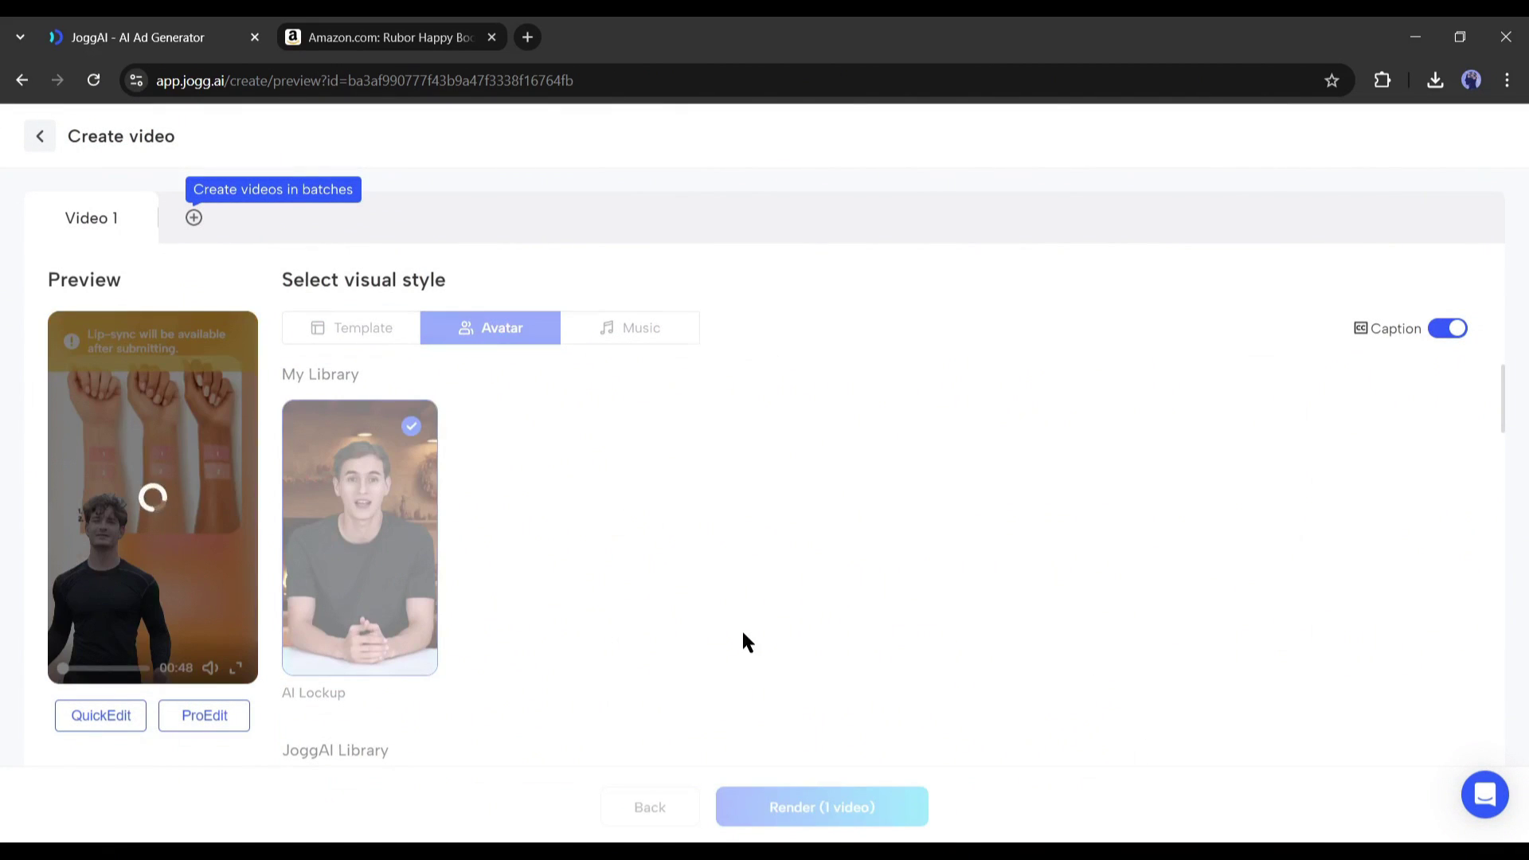
Step: Render the Spanish ad, then copy the Hindi-translated Amazon description and render a Hindi version
left_click(843, 816)
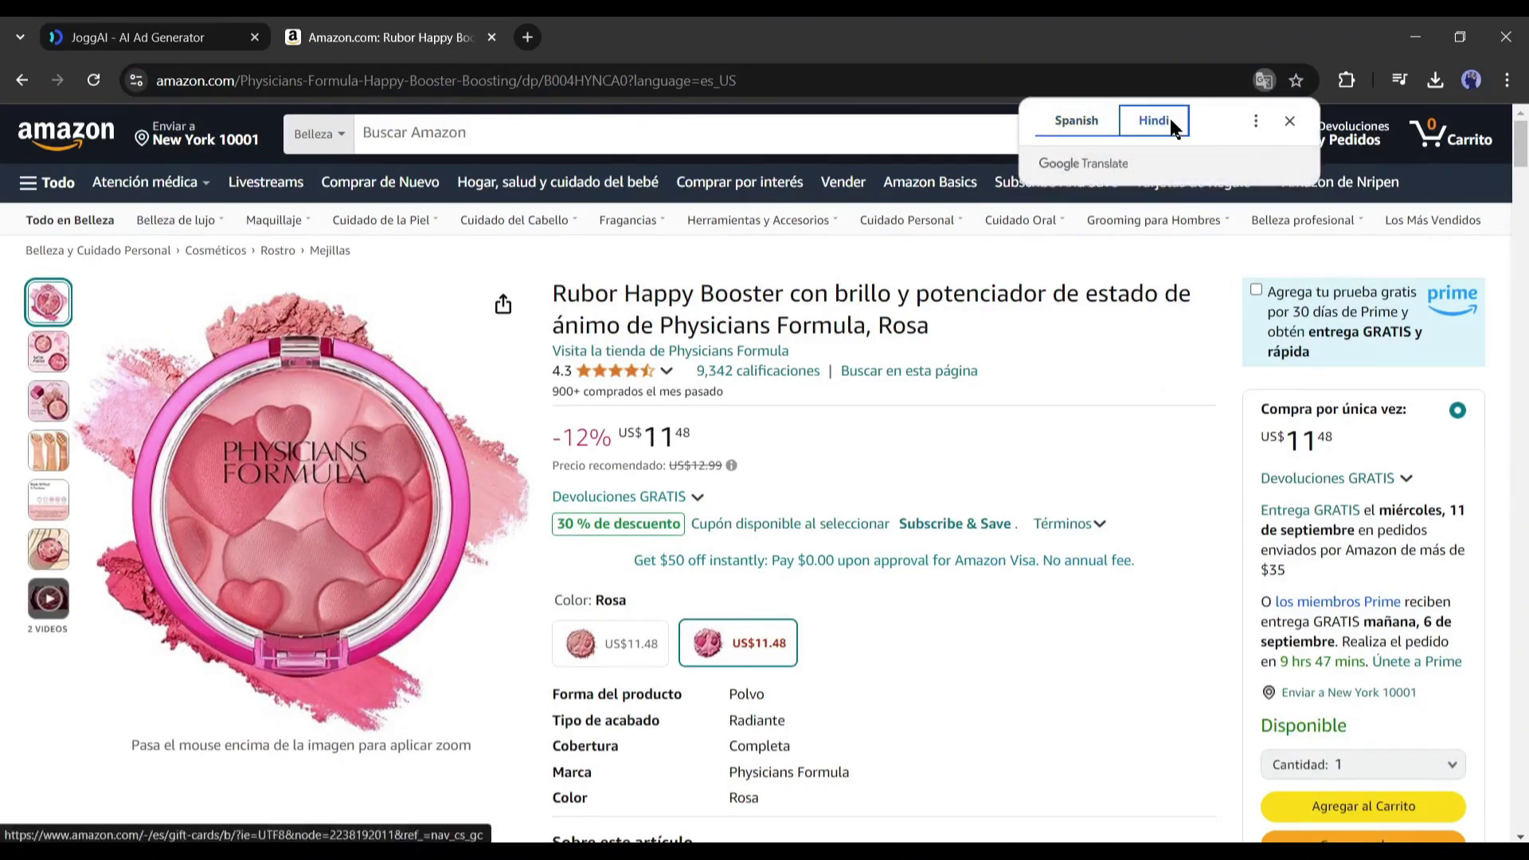
left_click(1154, 121)
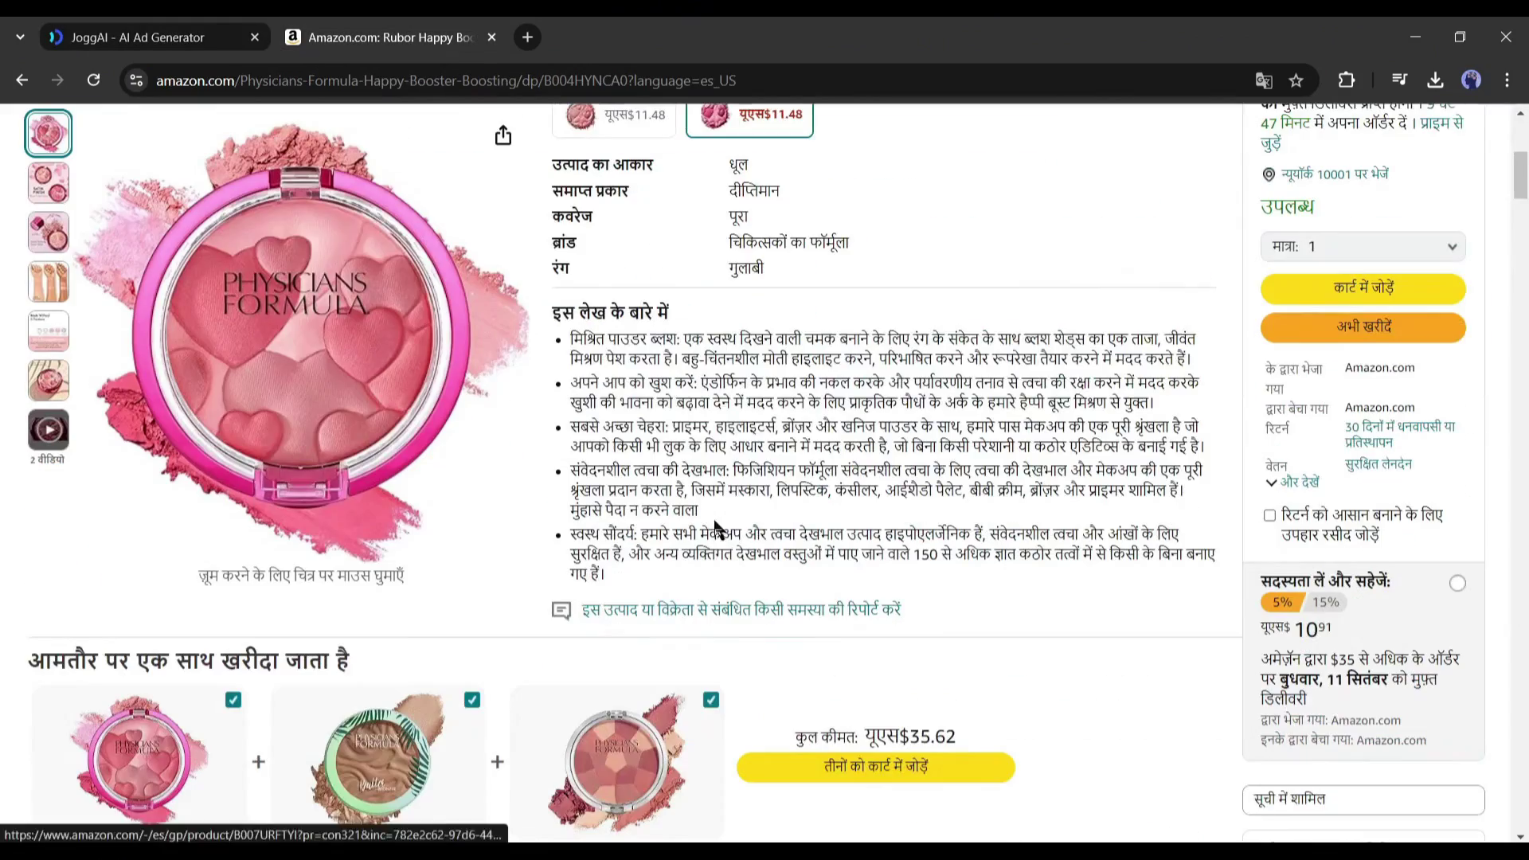
left_click_drag(555, 307, 1085, 534)
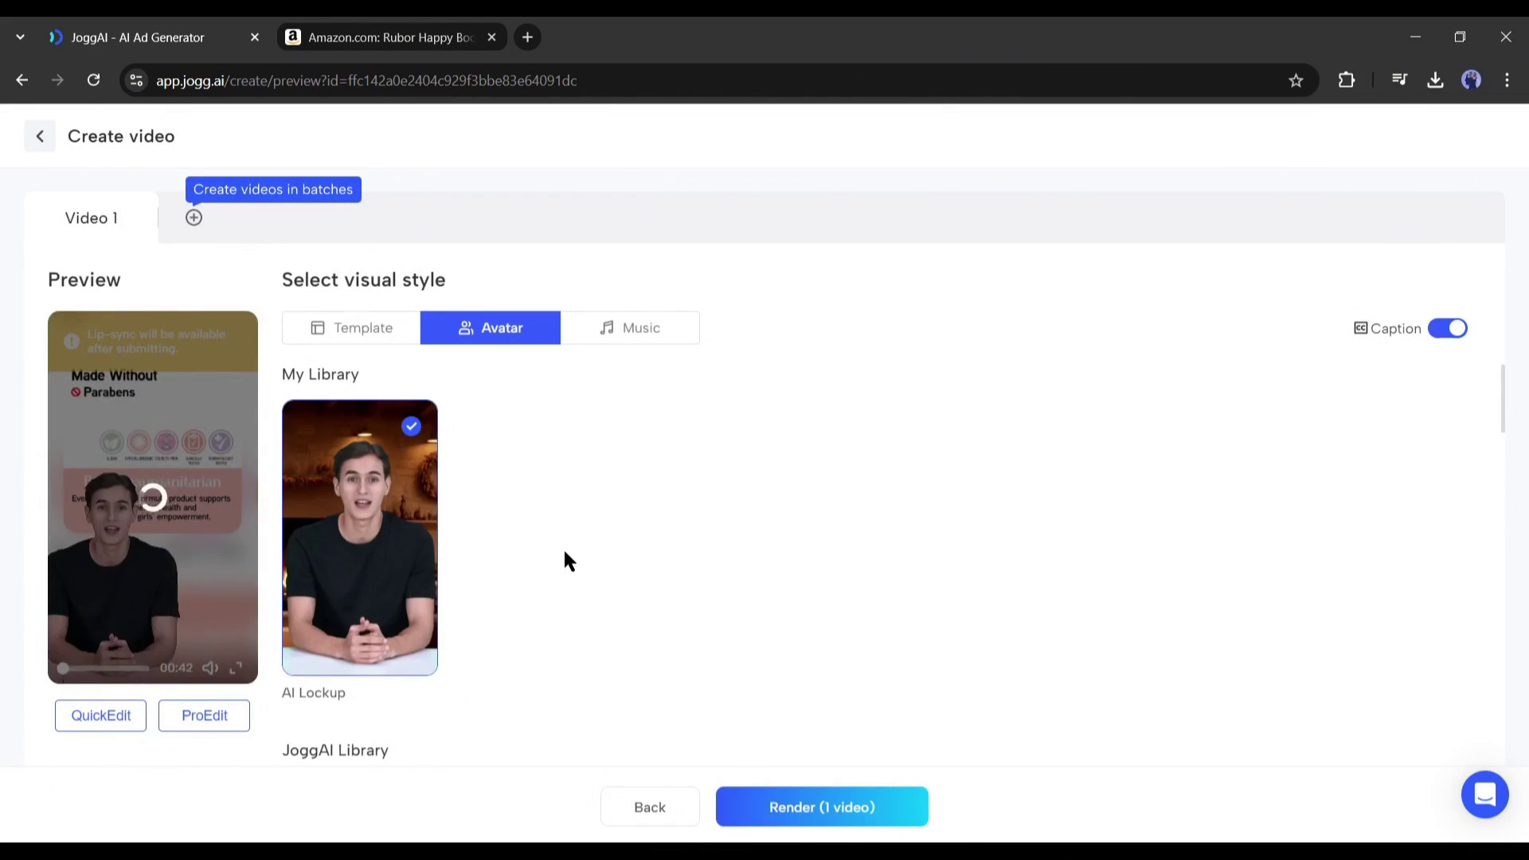
scroll(716, 677, "down", 1)
left_click(822, 807)
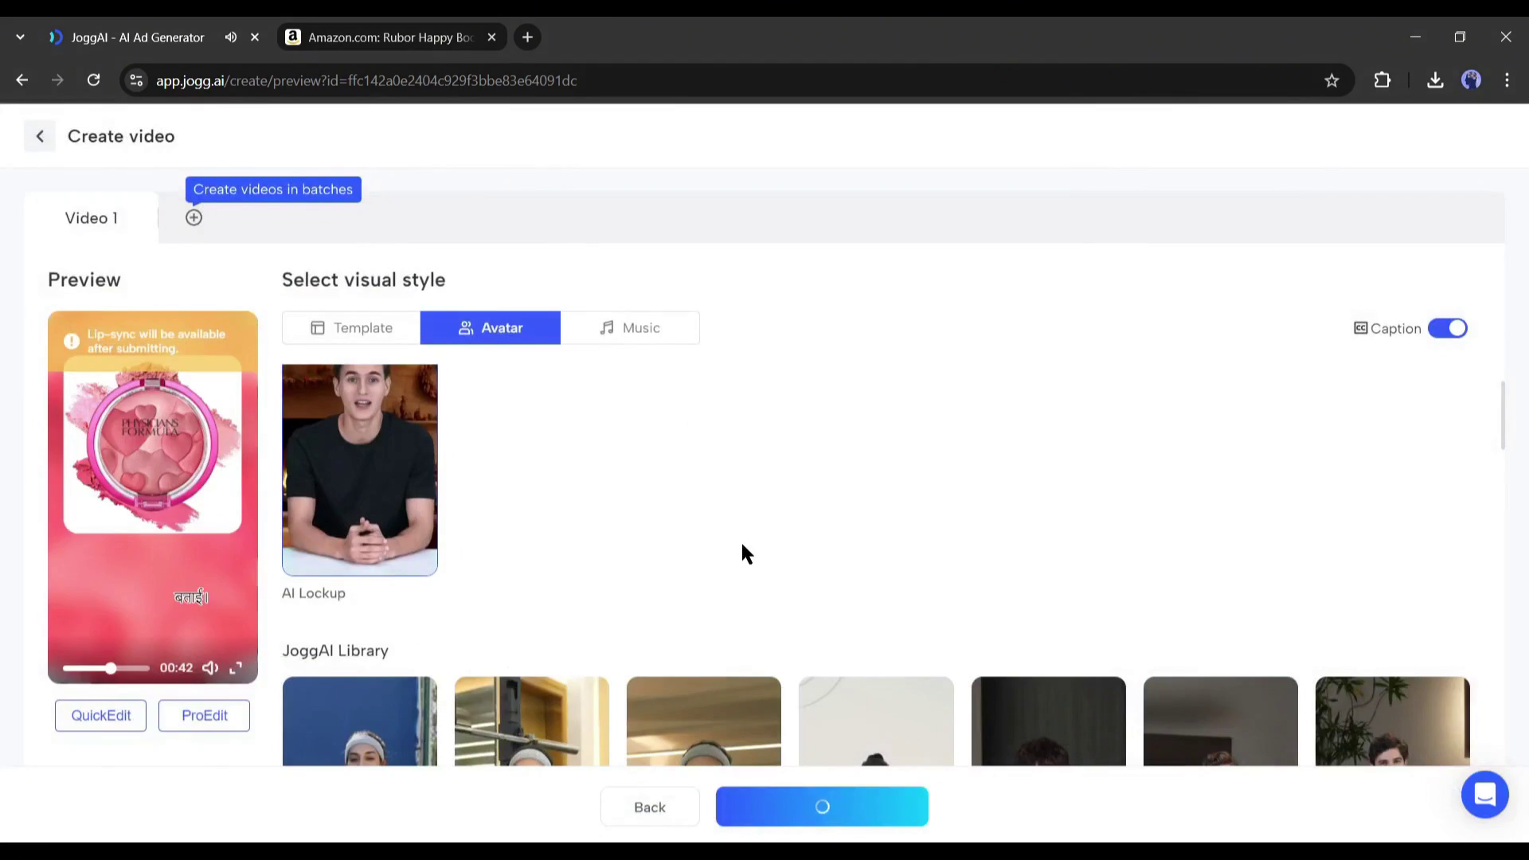
scroll(737, 545, "down", 5)
Step: Open the preview of the top 00:37 Rubor Happy Booster ad and play it
left_click(887, 520)
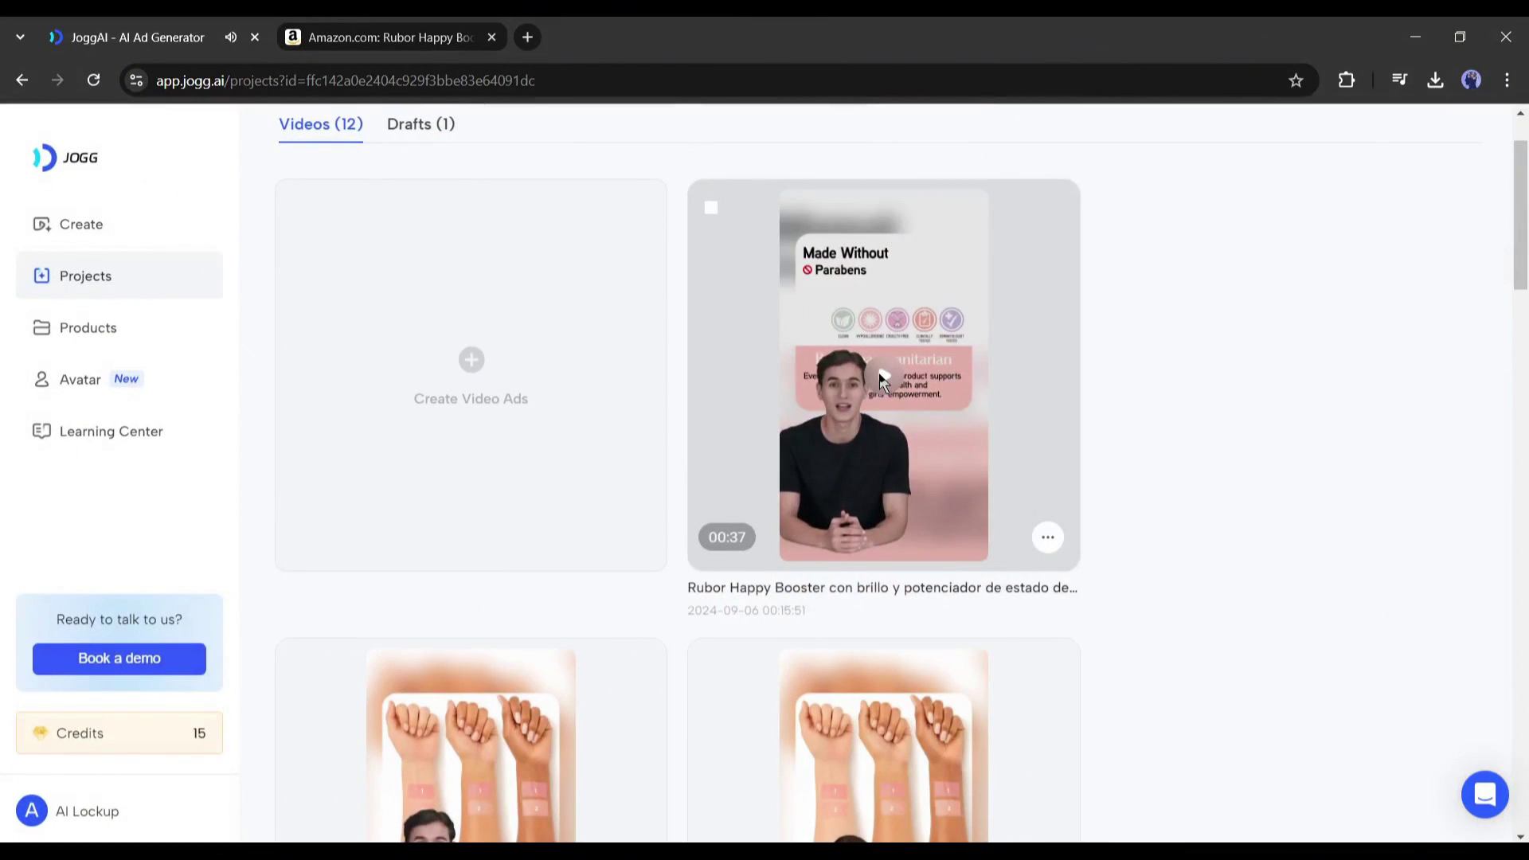
left_click(883, 381)
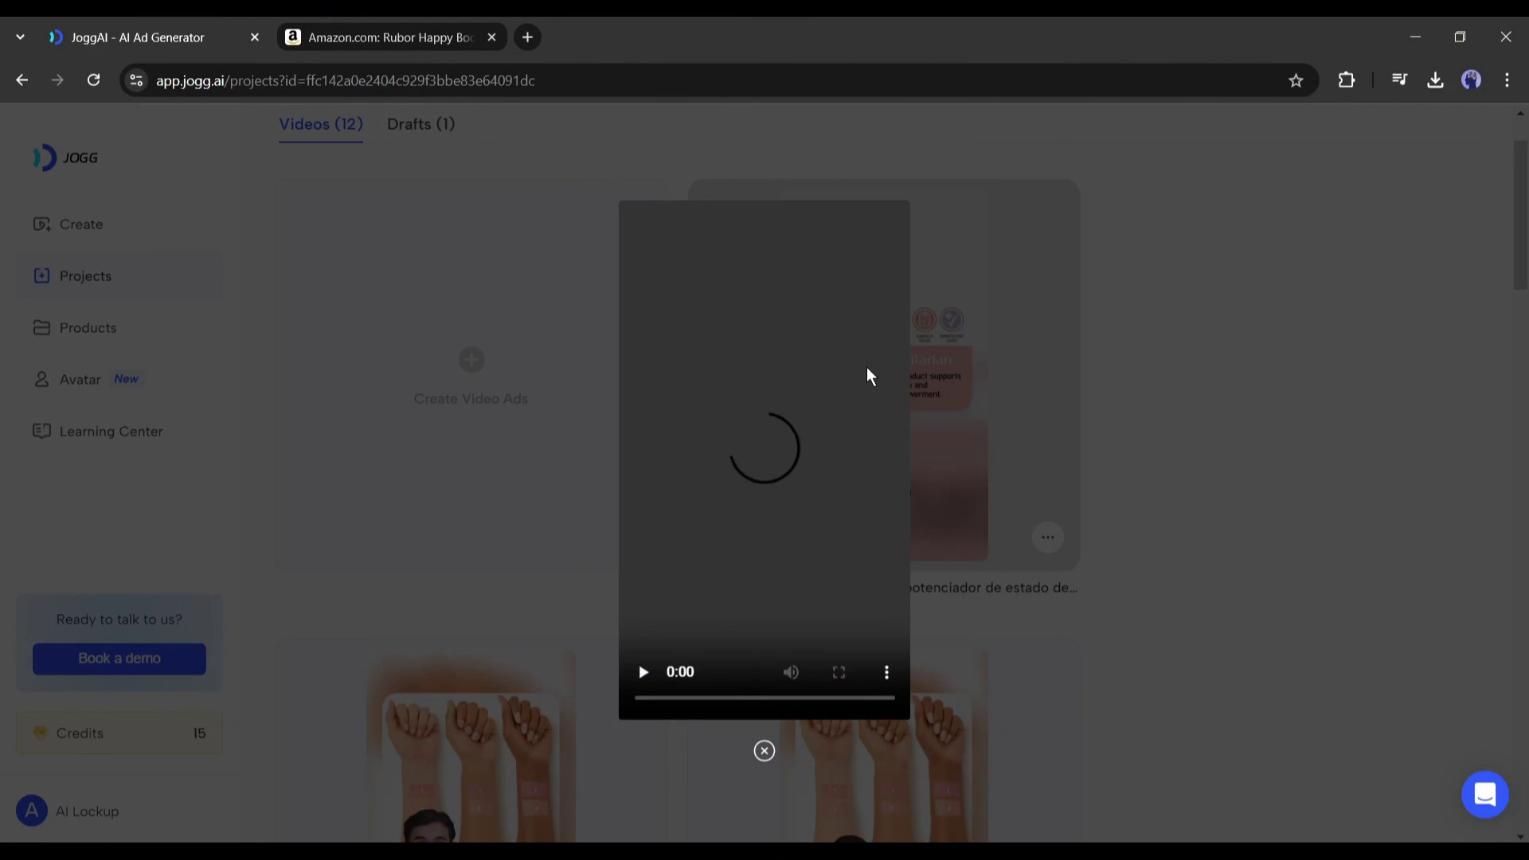